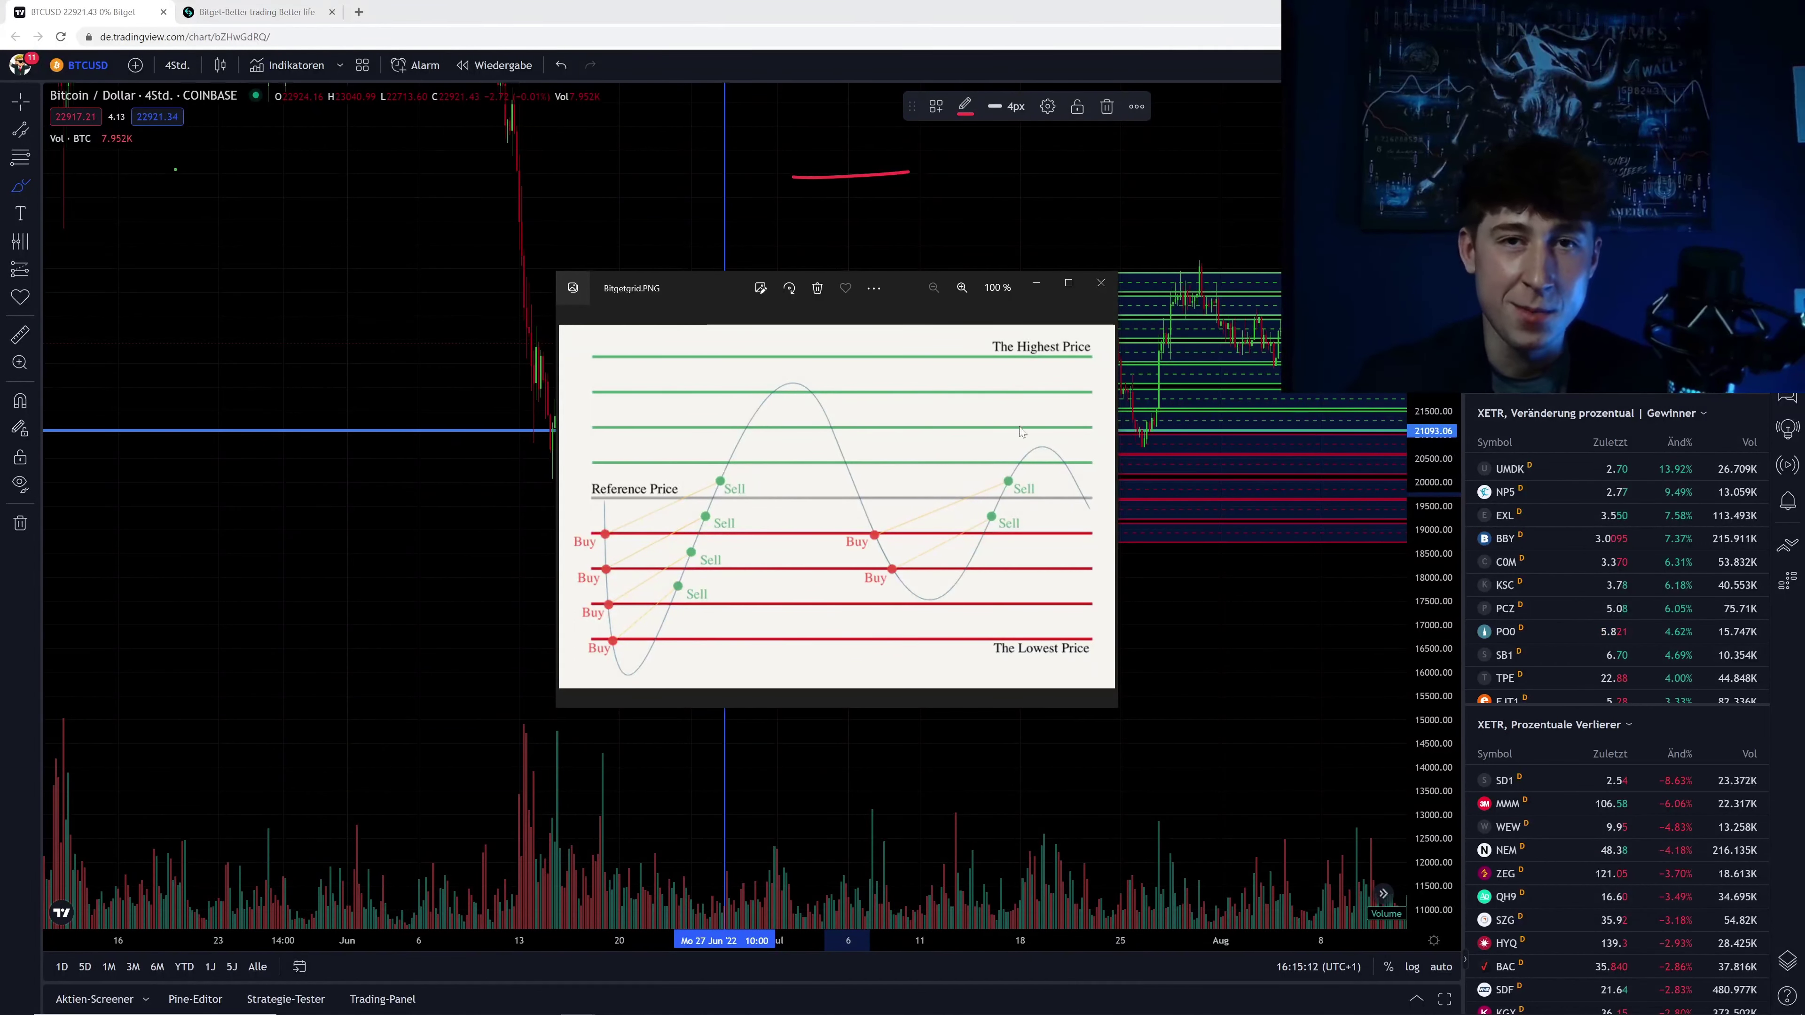
Step: Close the grid diagram image and trace the Bitcoin price swings through the marked grid zone with red brush strokes
{"action": "key", "text": "alt+F4"}
{"action": "left_click_drag", "start_coordinate": [1109, 219], "coordinate": [814, 202]}
{"action": "mouse_move", "coordinate": [759, 467]}
{"action": "left_mouse_down"}
{"action": "mouse_move", "coordinate": [834, 486]}
{"action": "mouse_move", "coordinate": [867, 427]}
{"action": "mouse_move", "coordinate": [956, 492]}
{"action": "mouse_move", "coordinate": [1130, 419]}
{"action": "mouse_move", "coordinate": [1187, 301]}
{"action": "left_mouse_up"}
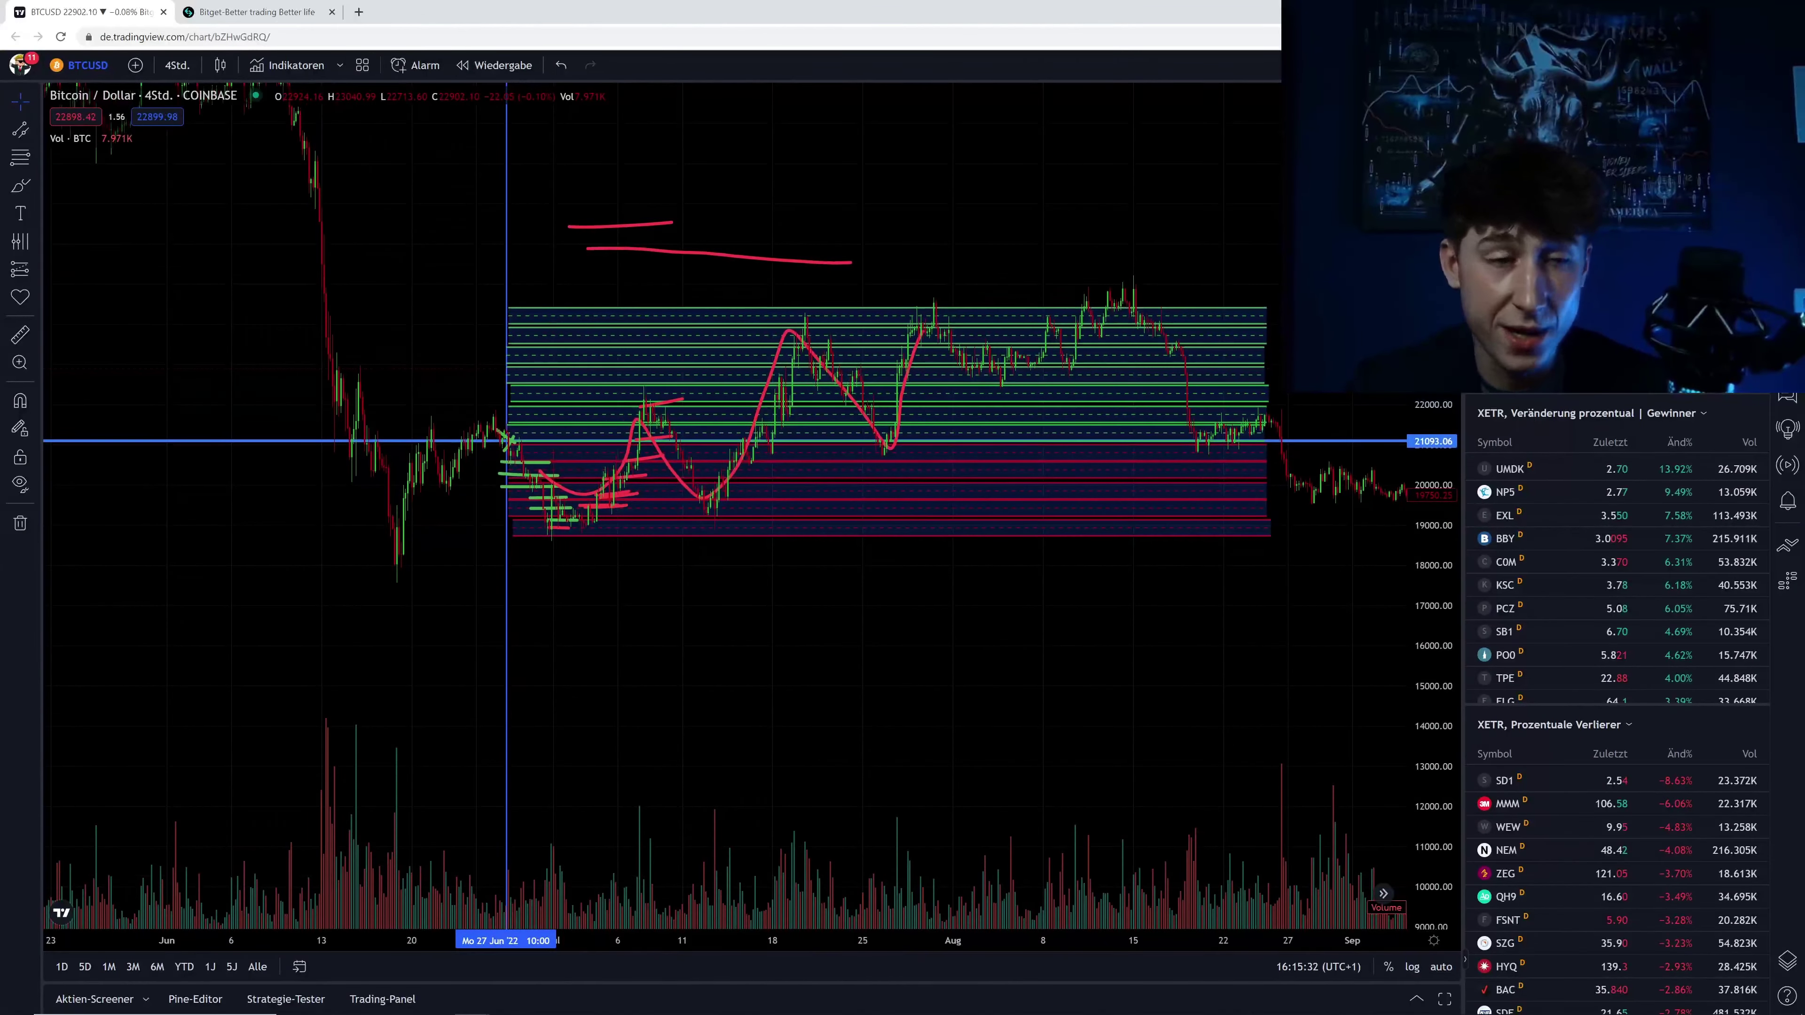
{"action": "left_click", "coordinate": [21, 188]}
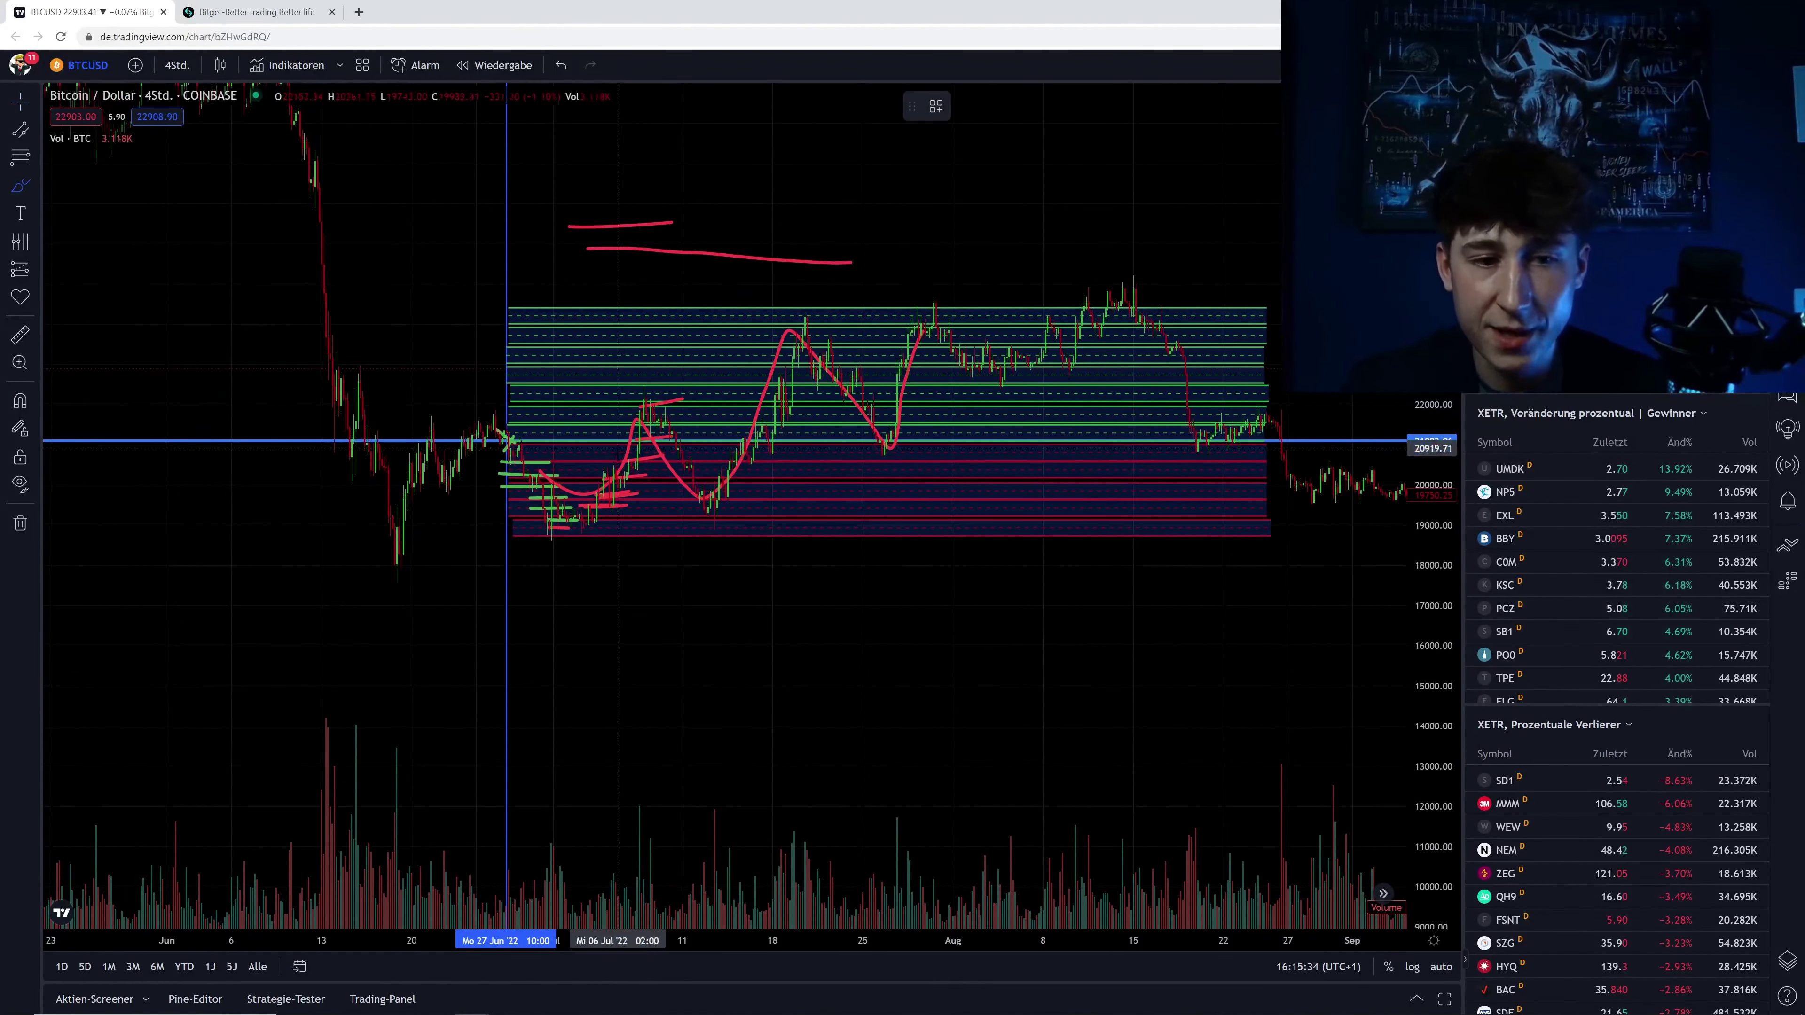
{"action": "mouse_move", "coordinate": [620, 492]}
{"action": "left_mouse_down"}
{"action": "mouse_move", "coordinate": [700, 498]}
{"action": "mouse_move", "coordinate": [807, 352]}
{"action": "mouse_move", "coordinate": [891, 448]}
{"action": "mouse_move", "coordinate": [970, 375]}
{"action": "mouse_move", "coordinate": [1119, 313]}
{"action": "left_mouse_up"}
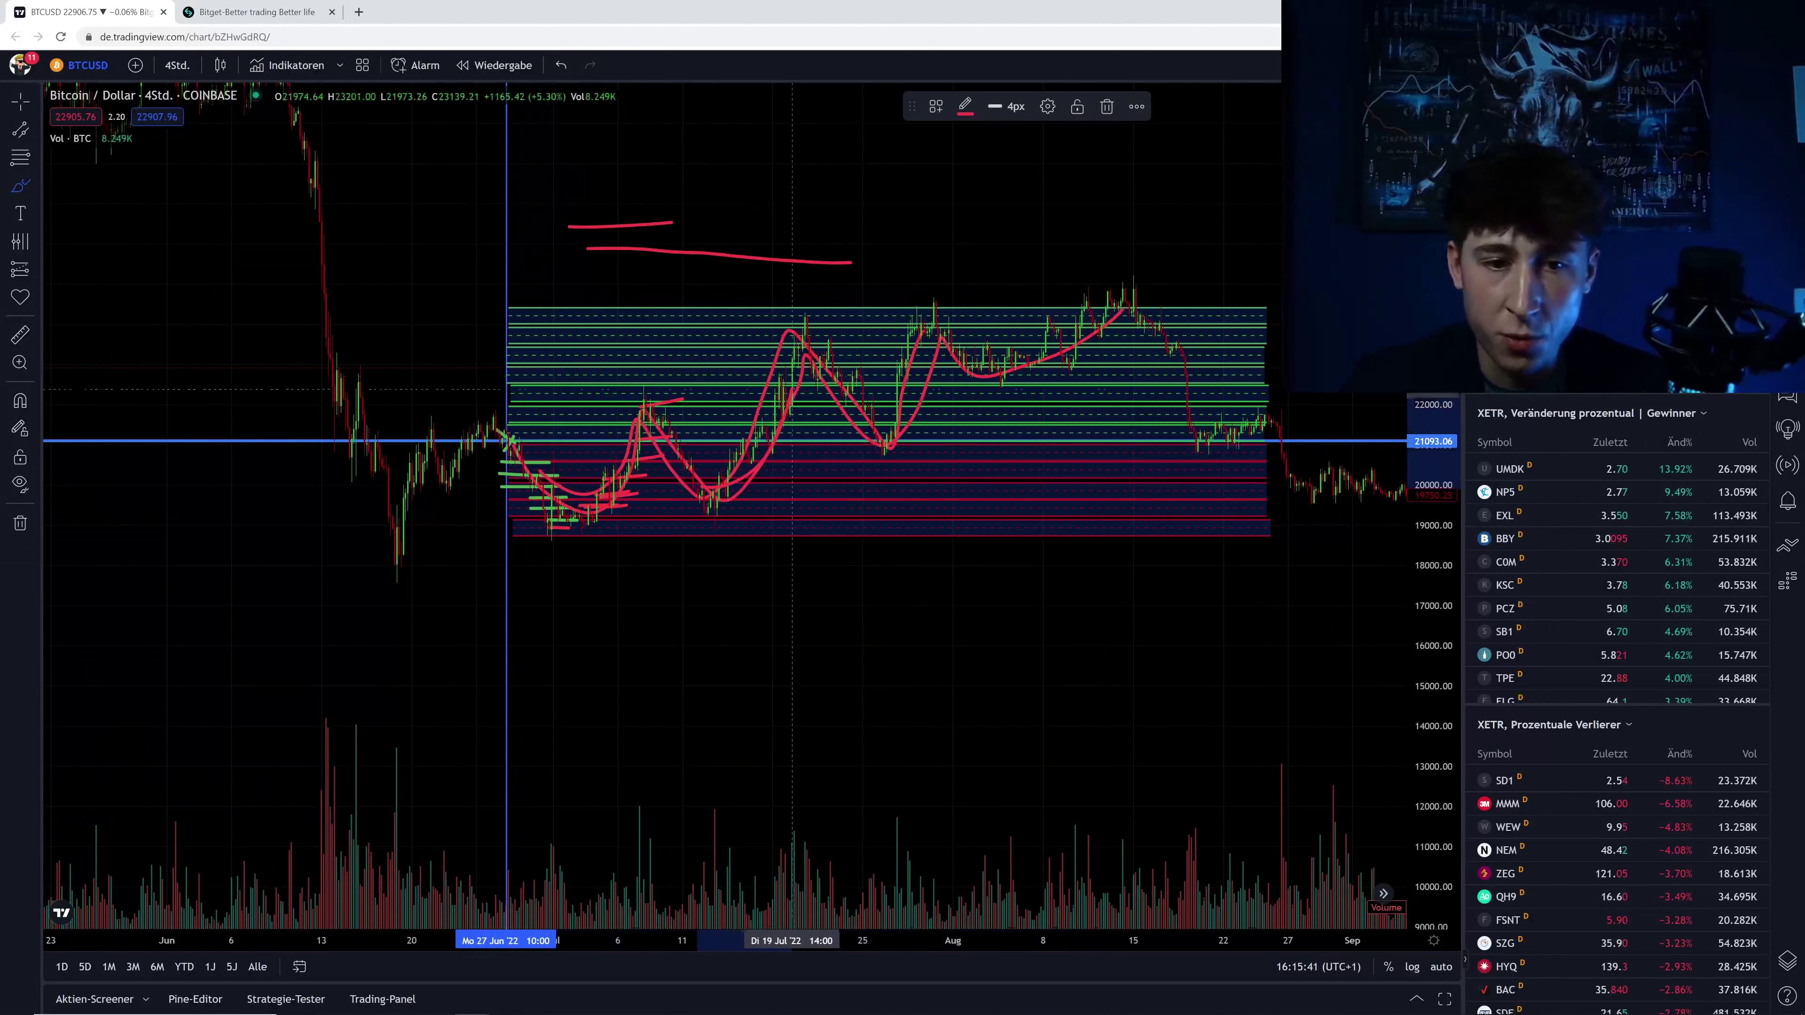
{"action": "mouse_move", "coordinate": [792, 392]}
{"action": "left_mouse_down"}
{"action": "mouse_move", "coordinate": [805, 326]}
{"action": "mouse_move", "coordinate": [886, 442]}
{"action": "mouse_move", "coordinate": [936, 324]}
{"action": "left_mouse_up"}
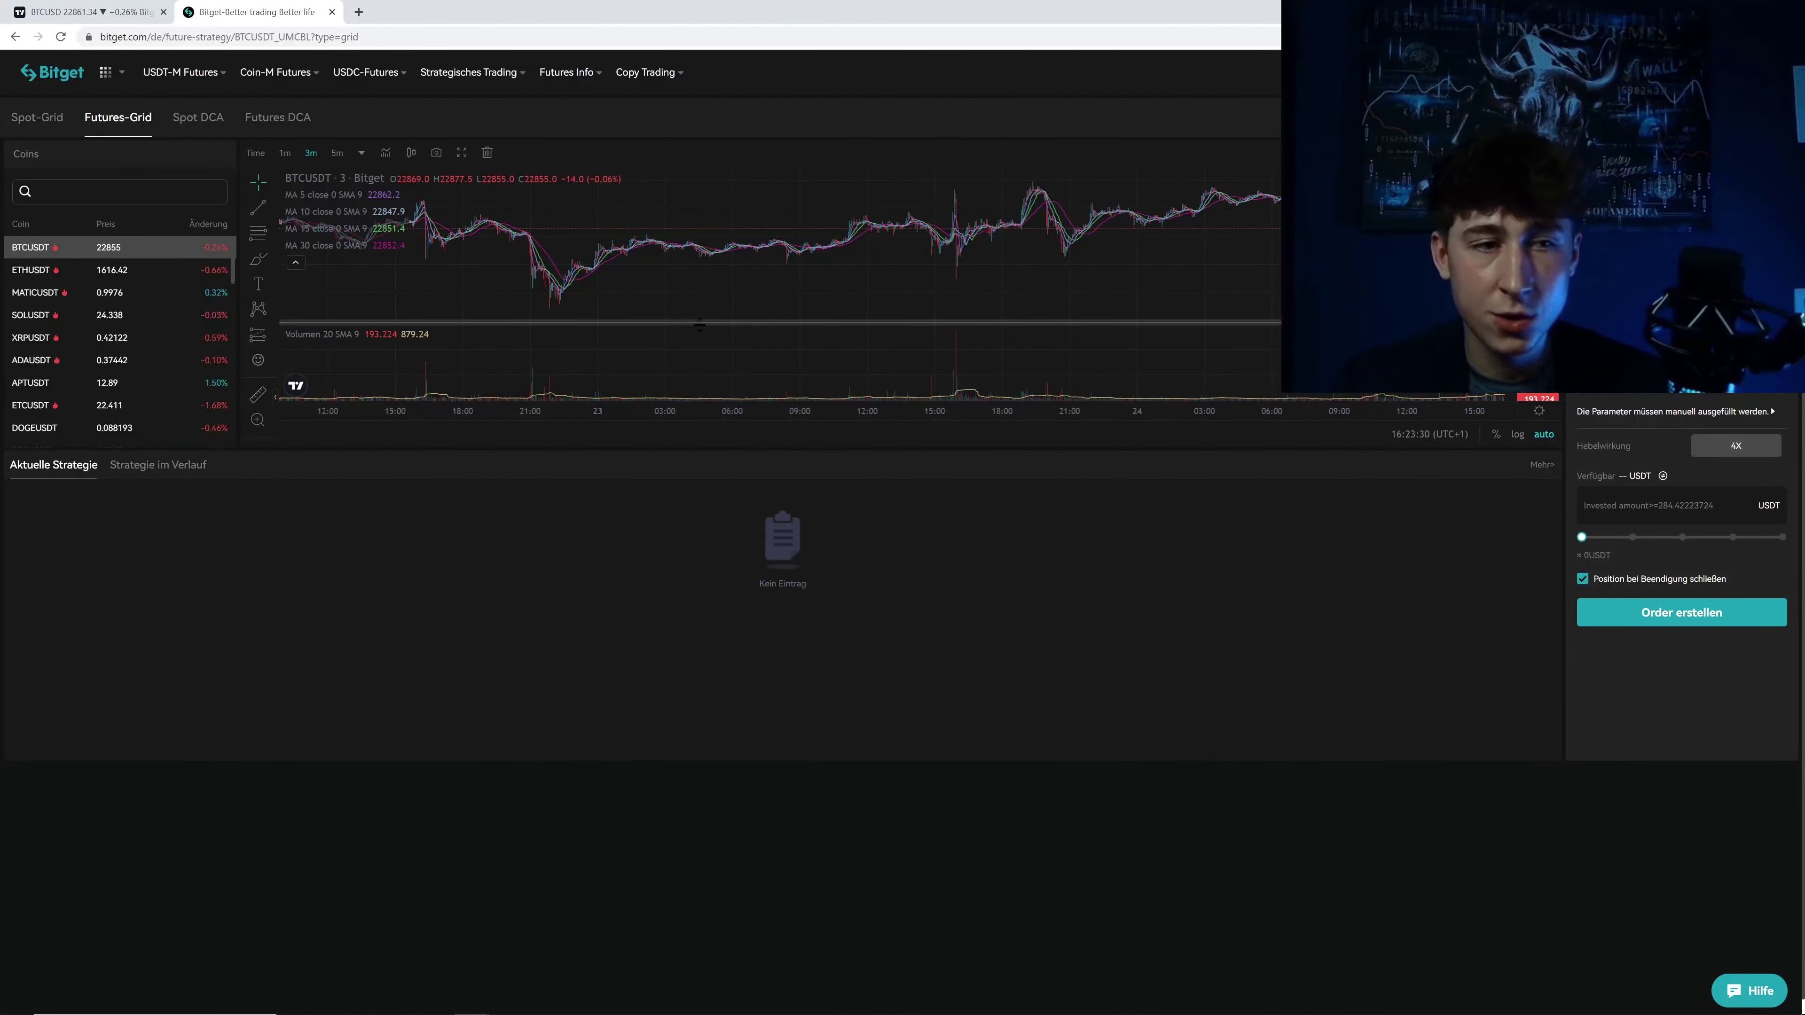
Step: Open the 1 ETH prize promotion from the Bitget home page and look through its entry tasks
{"action": "left_click", "coordinate": [52, 65]}
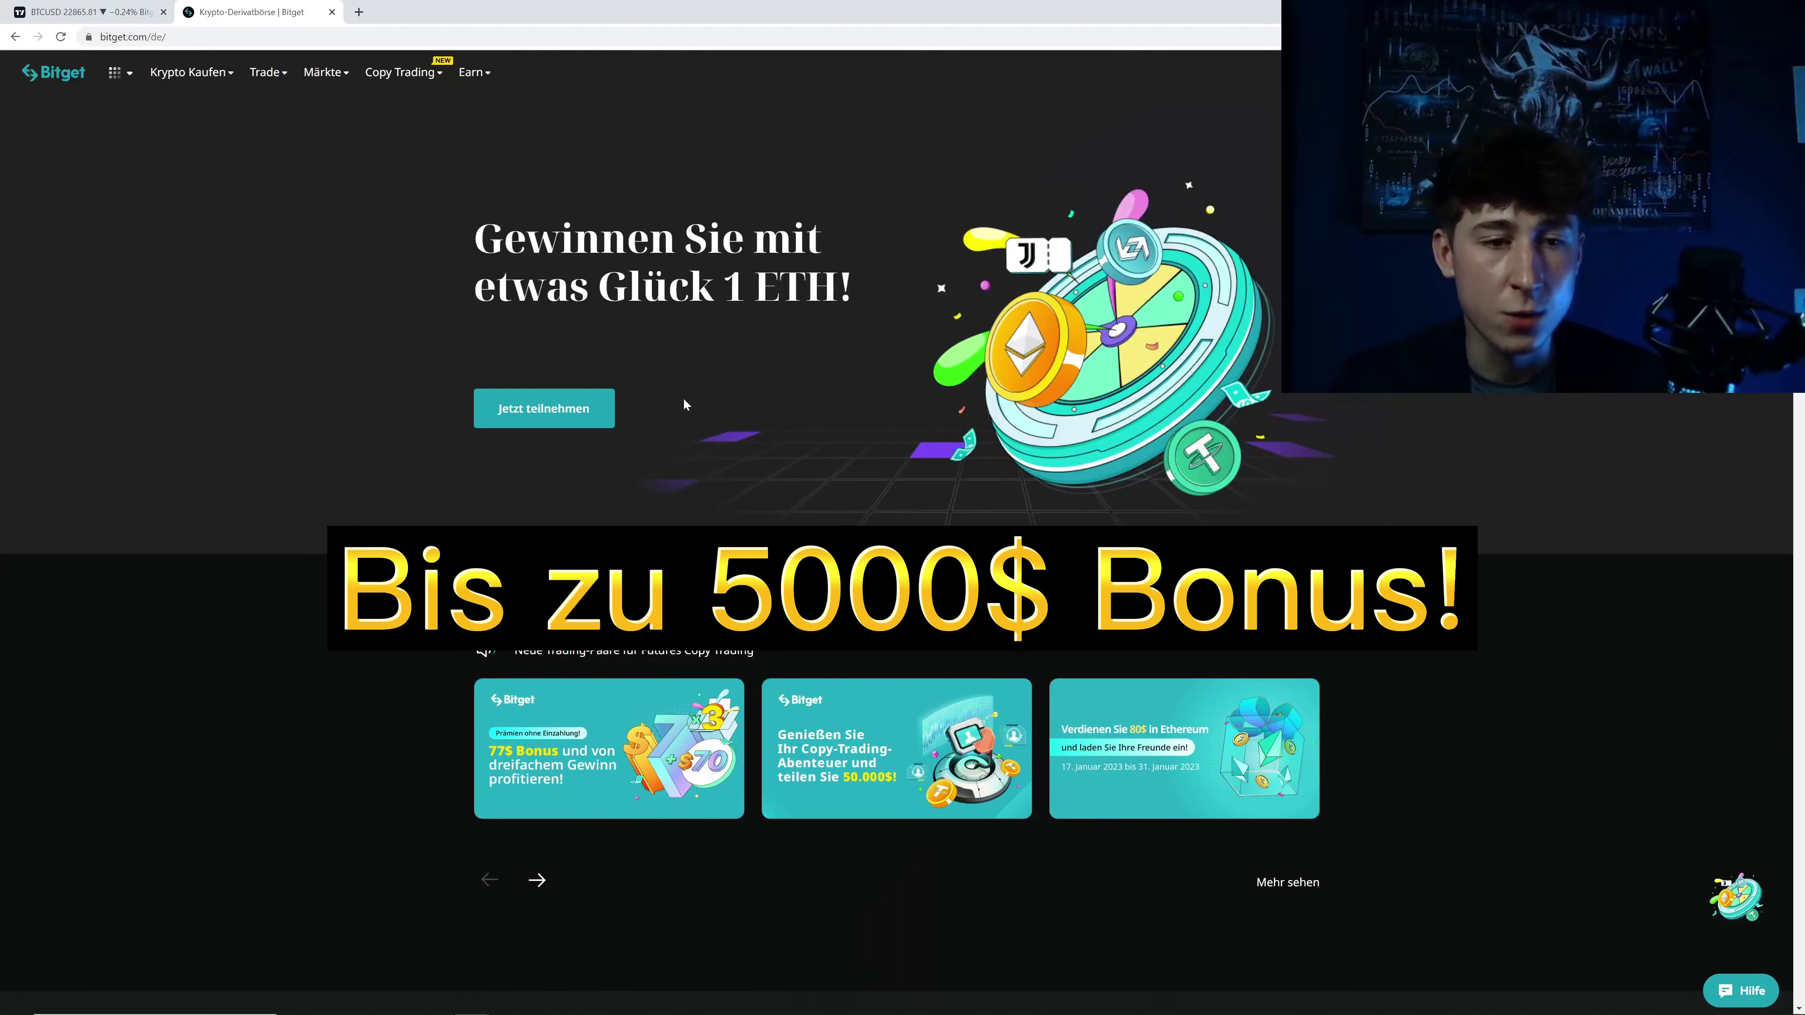
{"action": "left_click", "coordinate": [580, 422]}
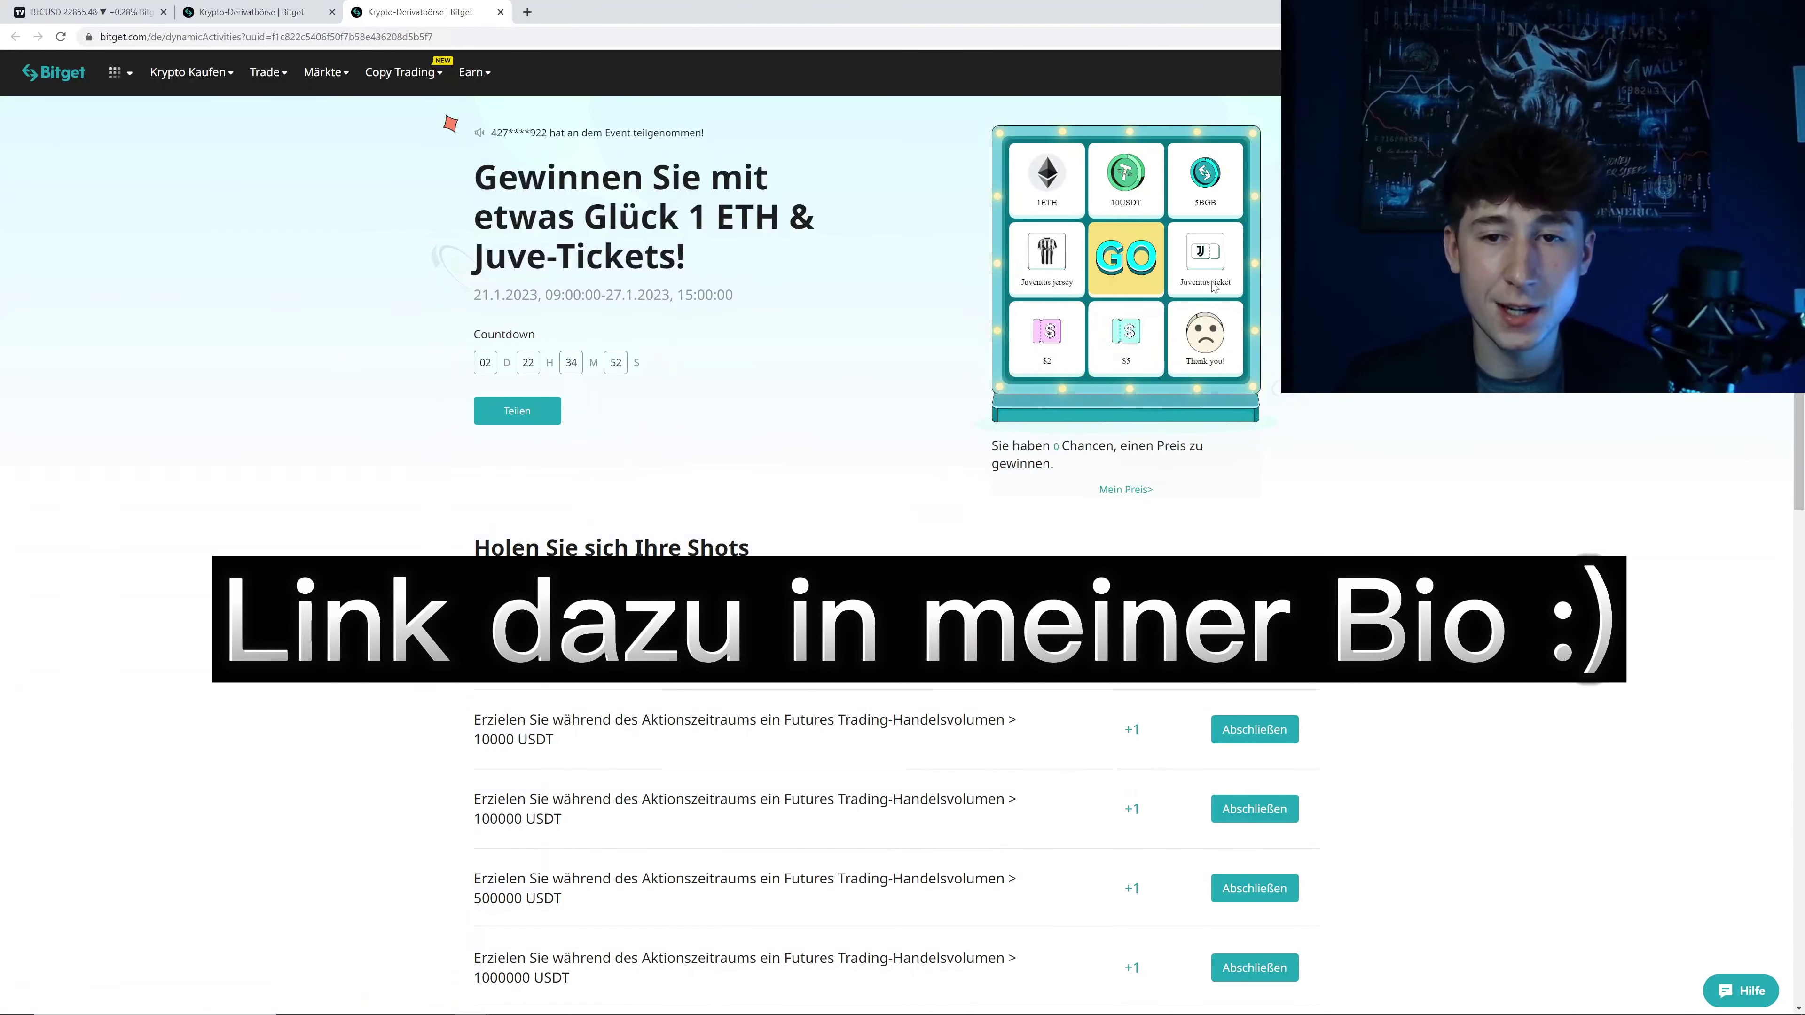
{"action": "scroll", "coordinate": [1214, 287], "scroll_direction": "down", "scroll_amount": 1}
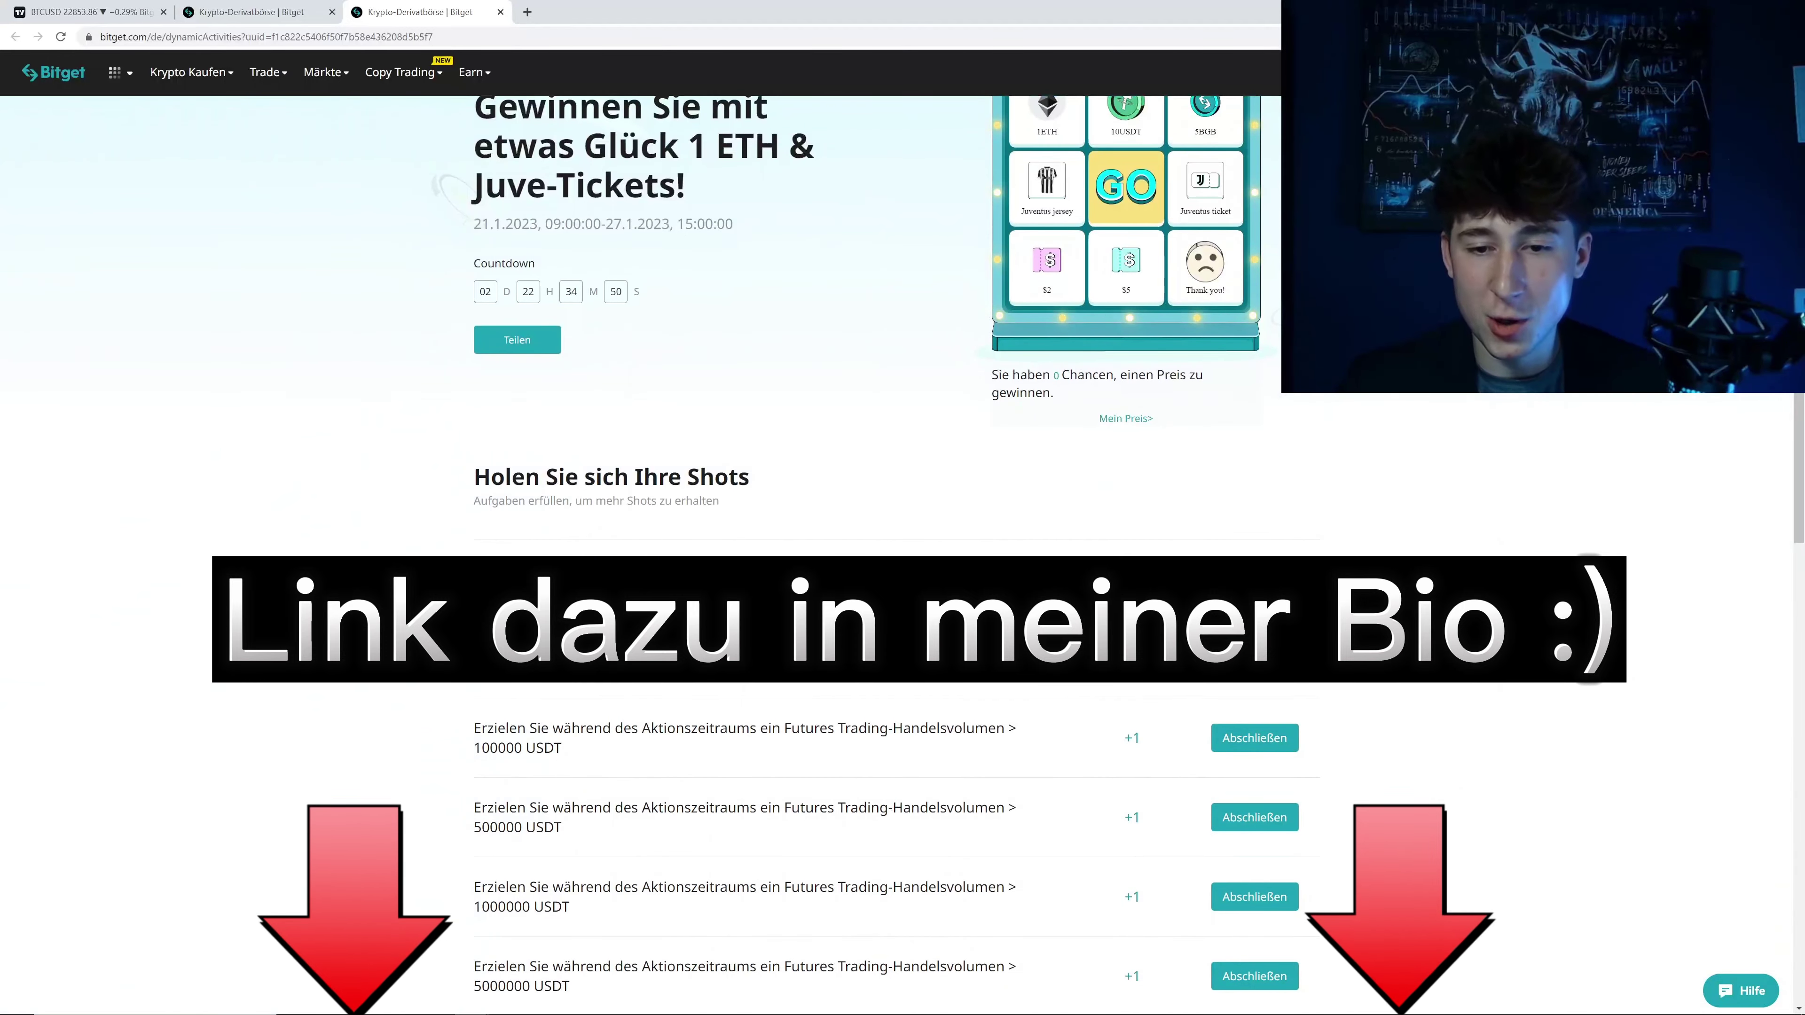
{"action": "scroll", "coordinate": [1312, 530], "scroll_direction": "up", "scroll_amount": 1}
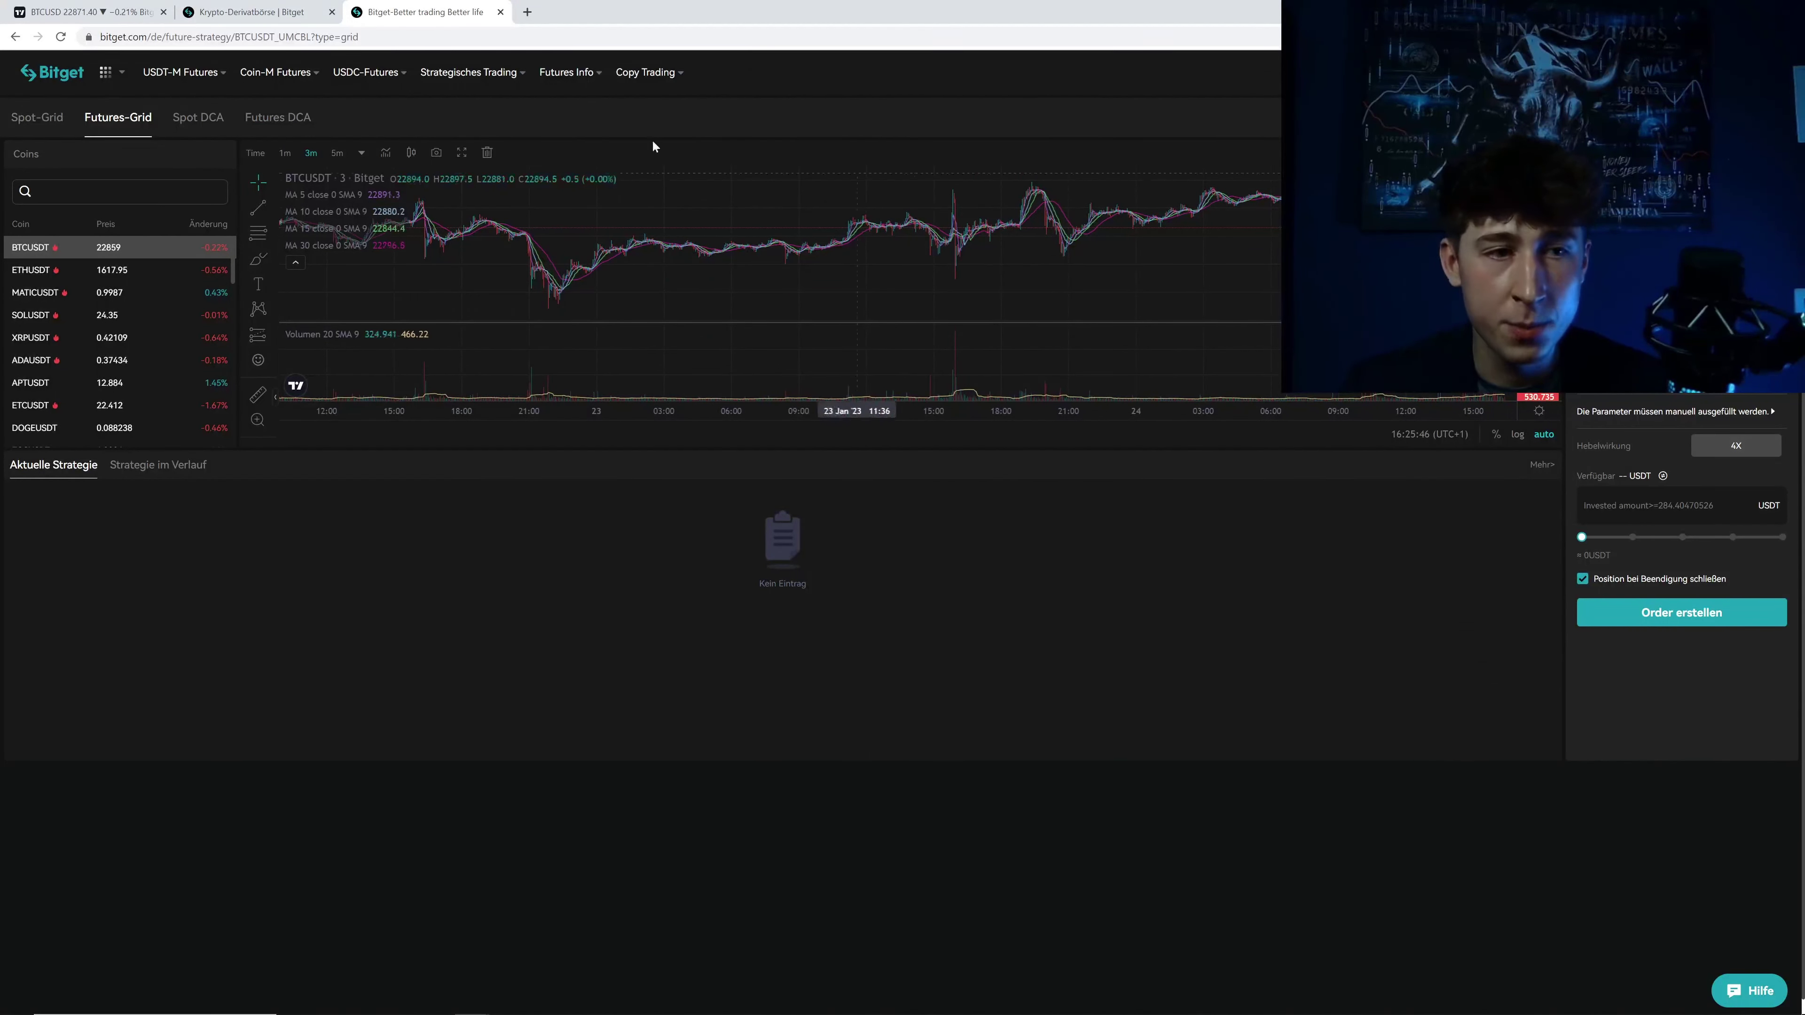
Step: Go back to the Bitget home page and open the strategy trading form for a BTCUSDT futures grid
{"action": "left_click", "coordinate": [61, 74]}
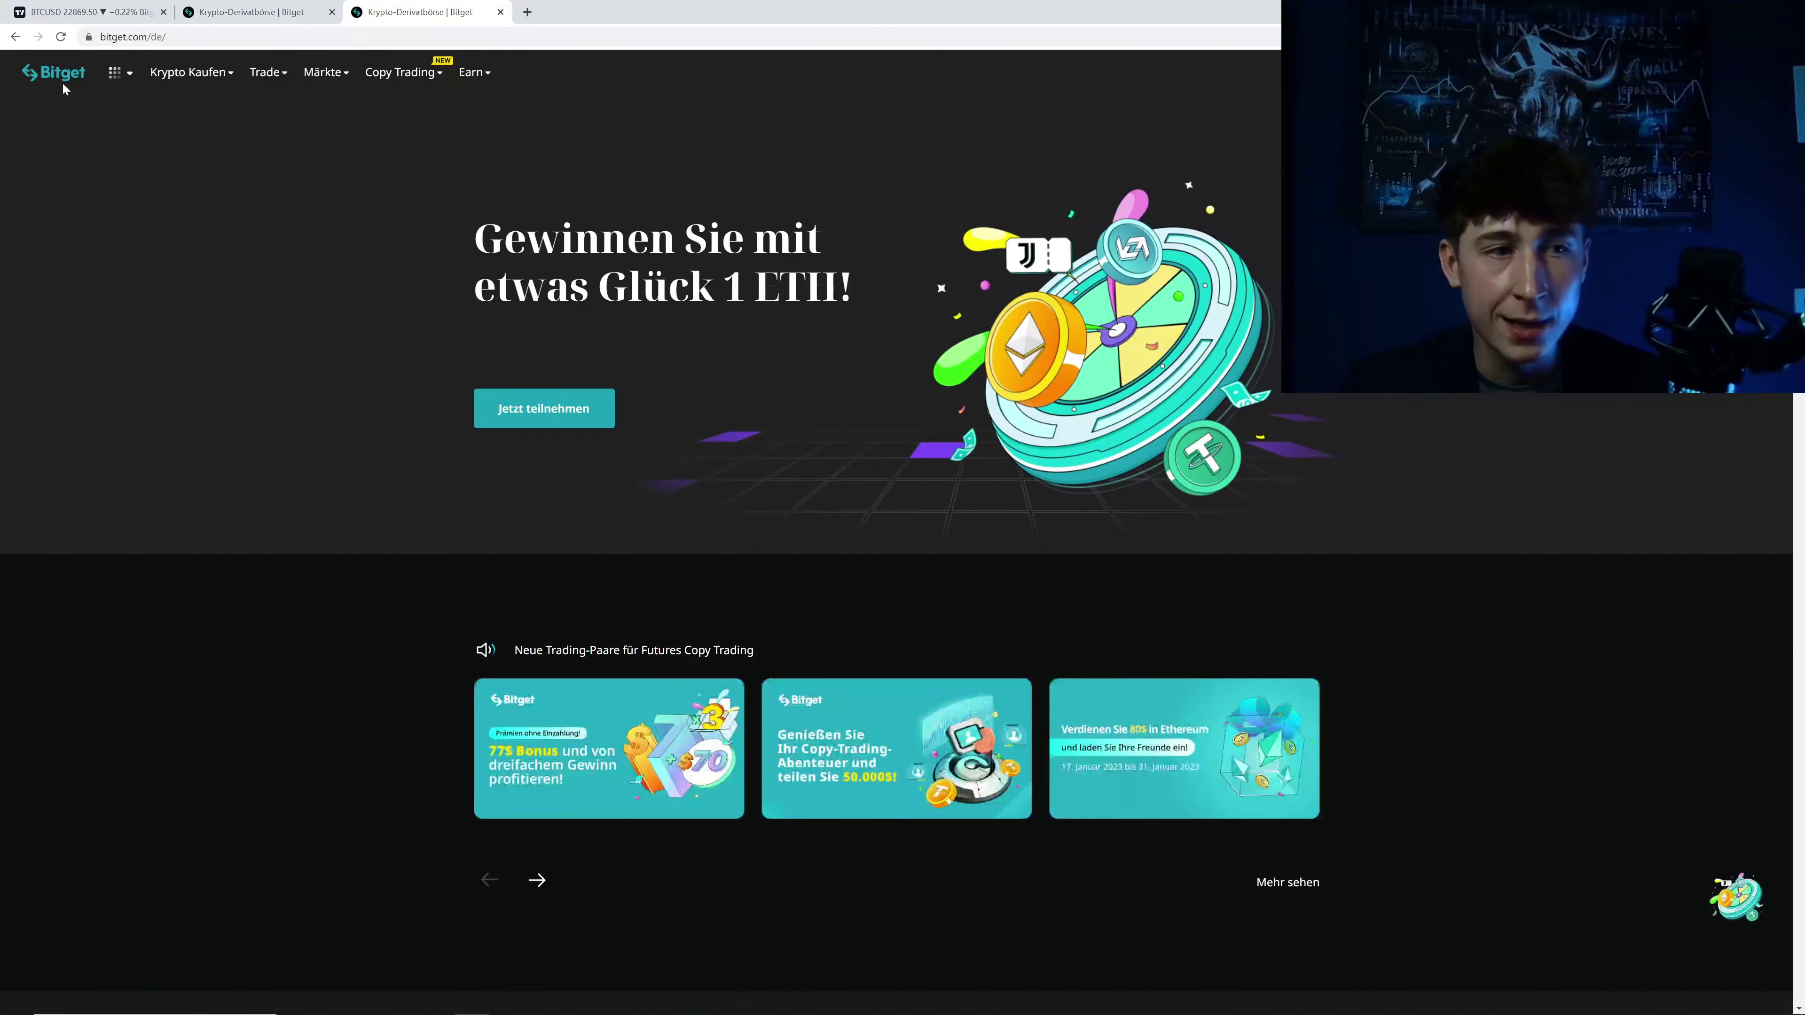
{"action": "mouse_move", "coordinate": [424, 88]}
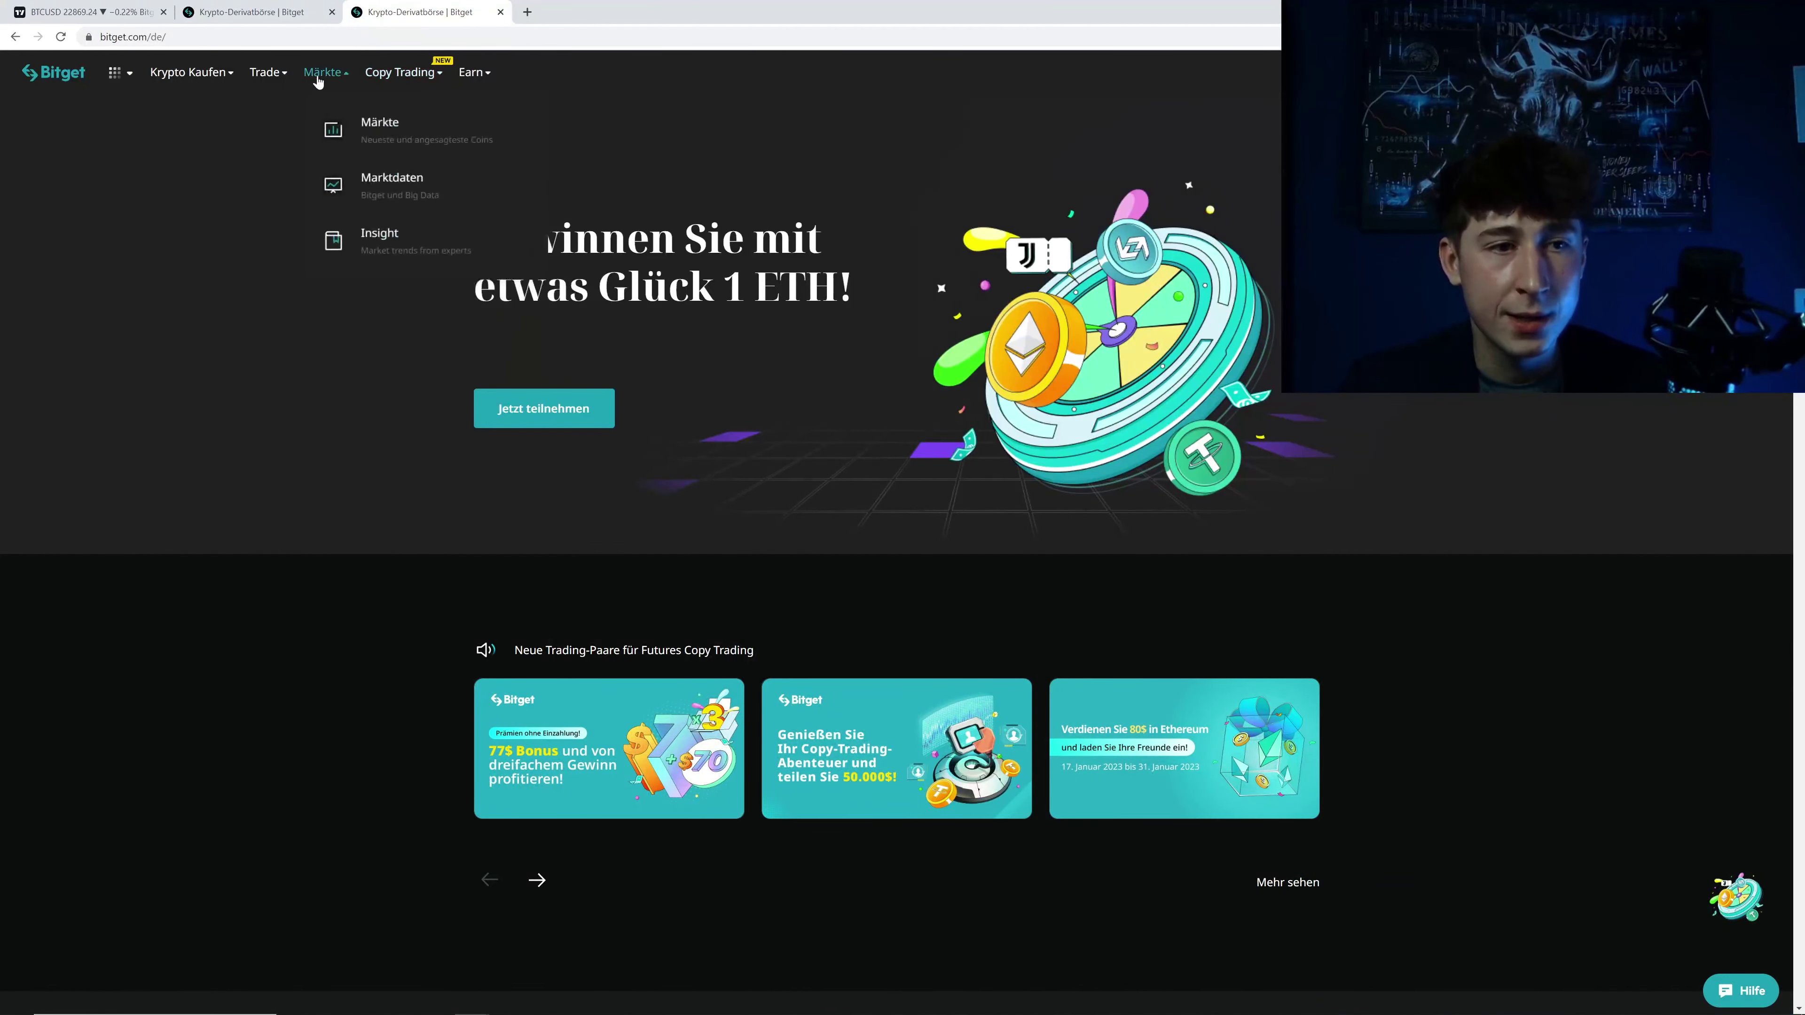
{"action": "mouse_move", "coordinate": [266, 72]}
{"action": "left_click", "coordinate": [351, 435]}
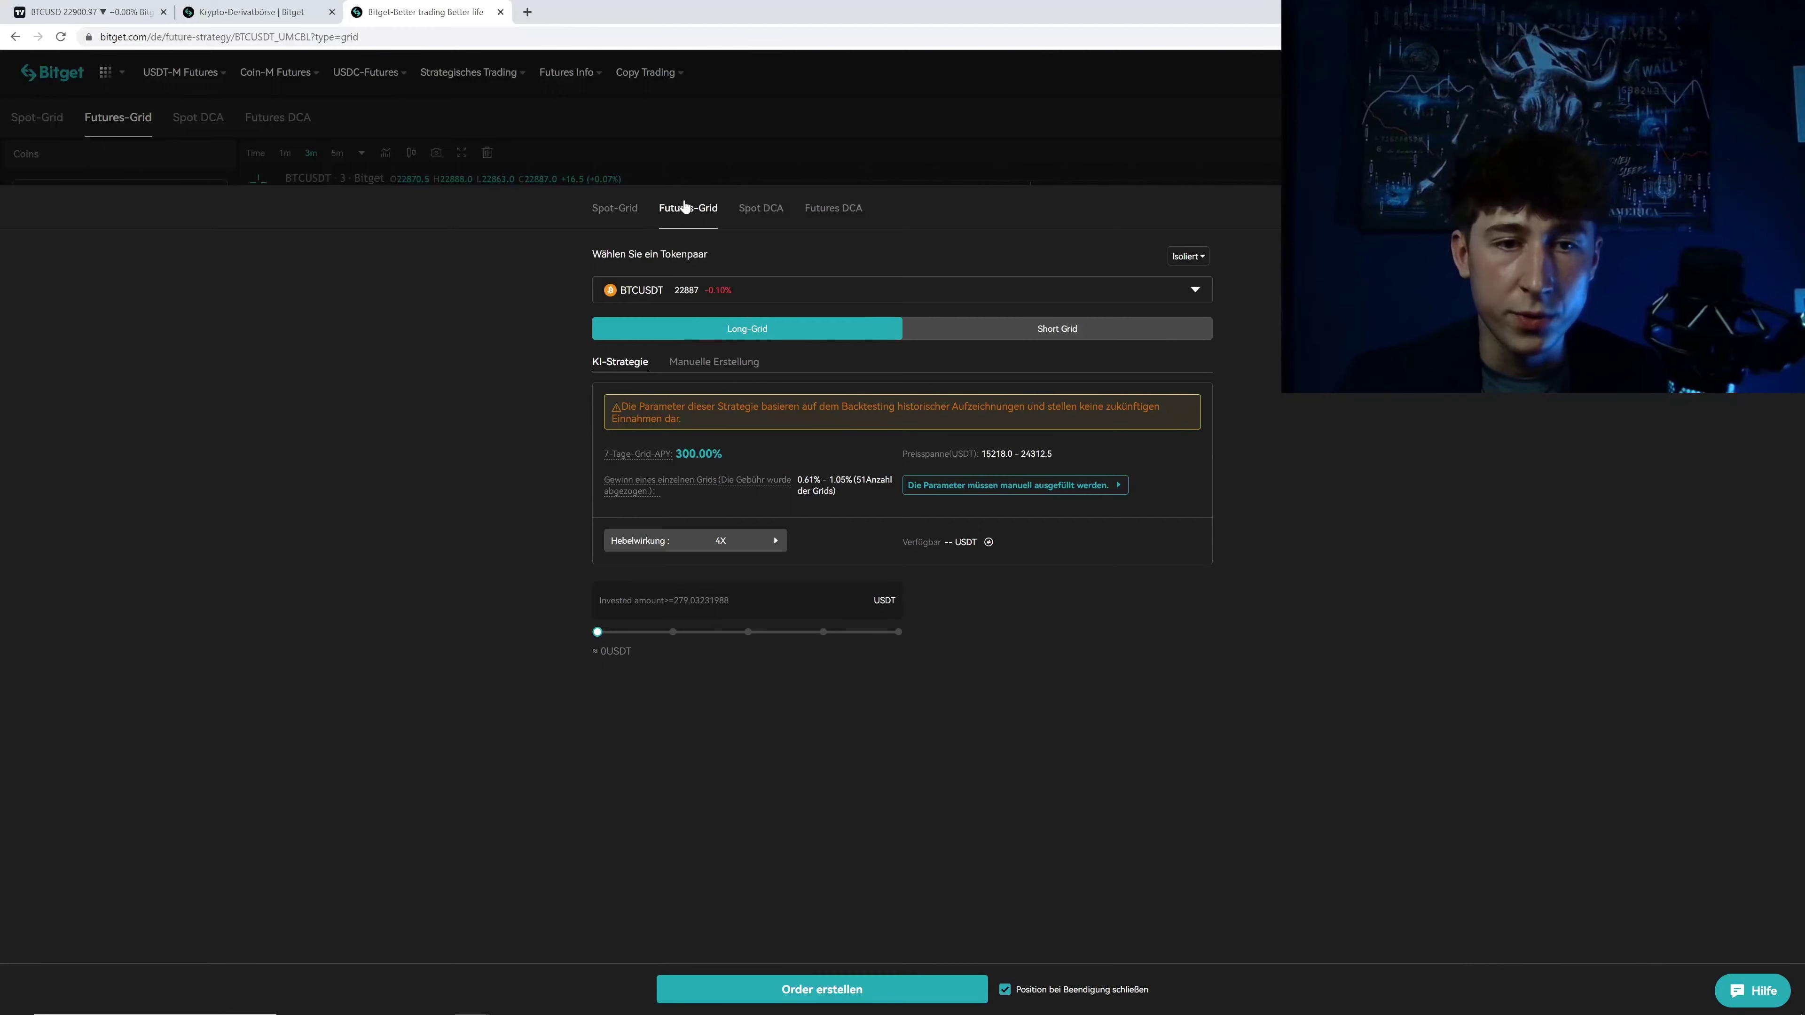
Step: Try a leverage of 10x for the BTCUSDT futures grid and discard the change
{"action": "left_click", "coordinate": [730, 542]}
{"action": "mouse_move", "coordinate": [753, 240]}
{"action": "left_mouse_down"}
{"action": "mouse_move", "coordinate": [806, 242]}
{"action": "mouse_move", "coordinate": [778, 246]}
{"action": "left_mouse_up"}
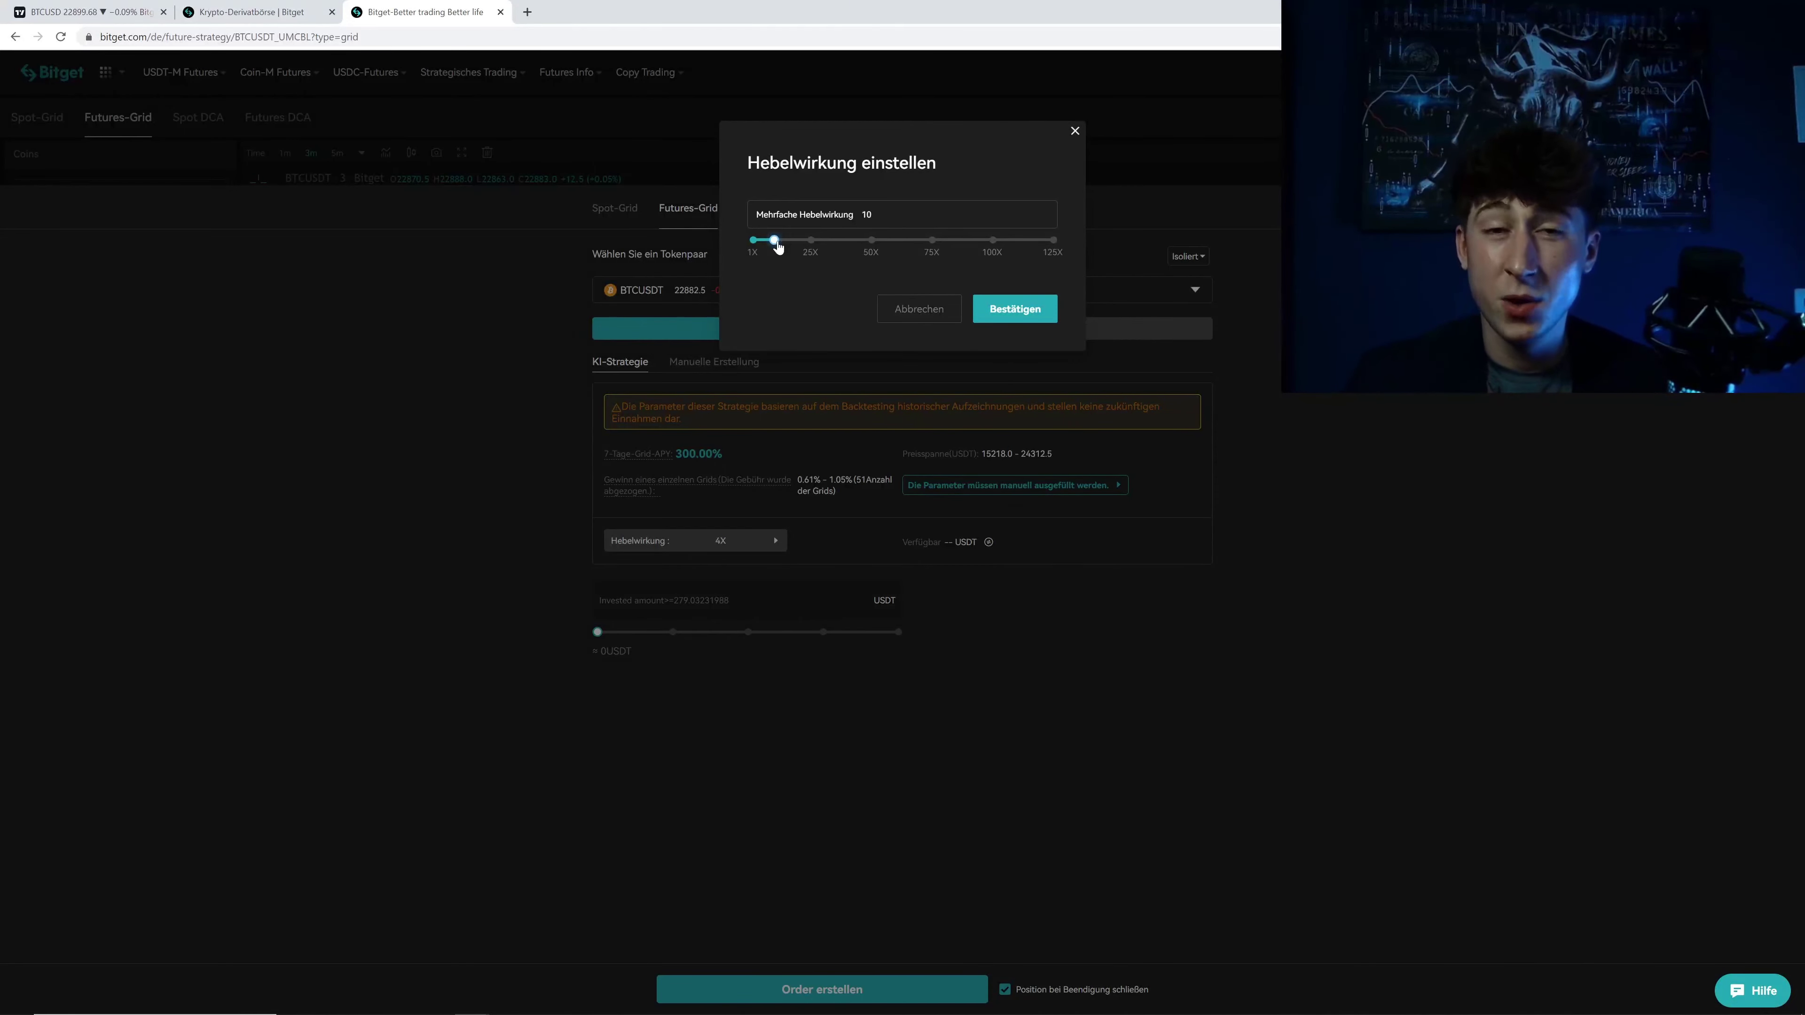
{"action": "left_click", "coordinate": [924, 310]}
Step: Compare the Spot-Grid form with the Futures-Grid form and its leverage setting
{"action": "left_click", "coordinate": [613, 211]}
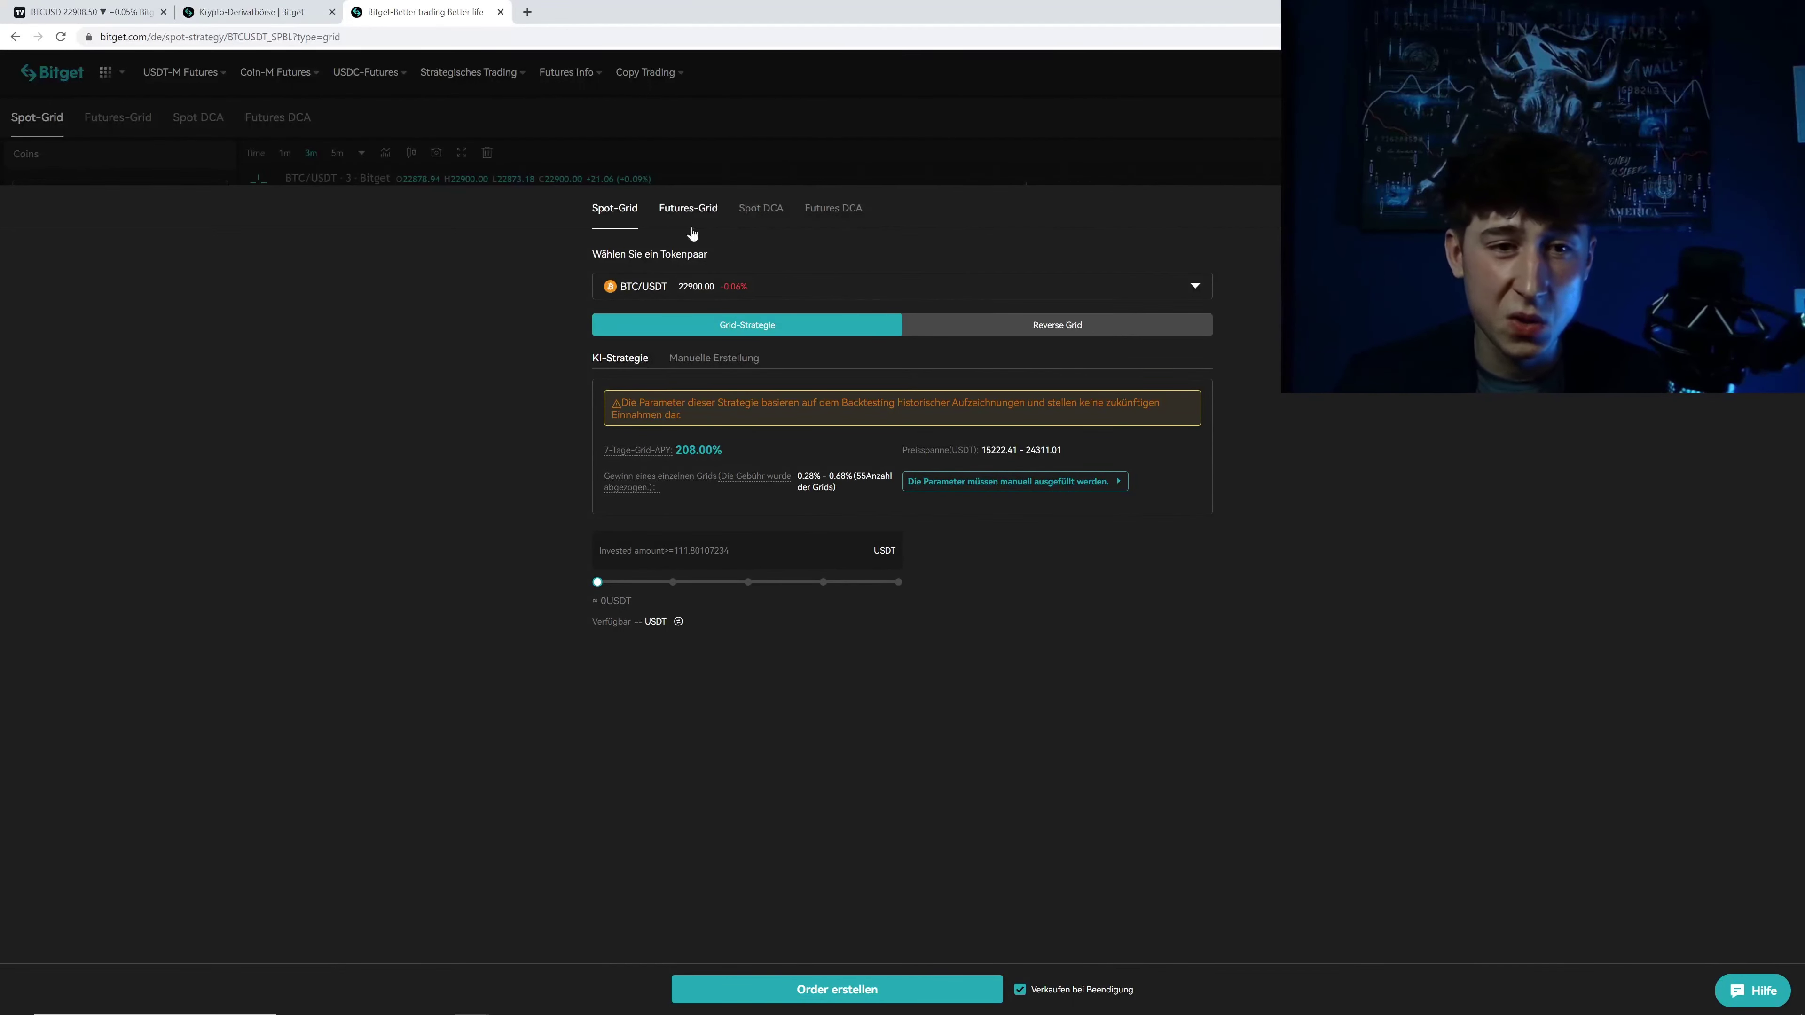
{"action": "left_click", "coordinate": [688, 209]}
{"action": "left_click", "coordinate": [727, 541]}
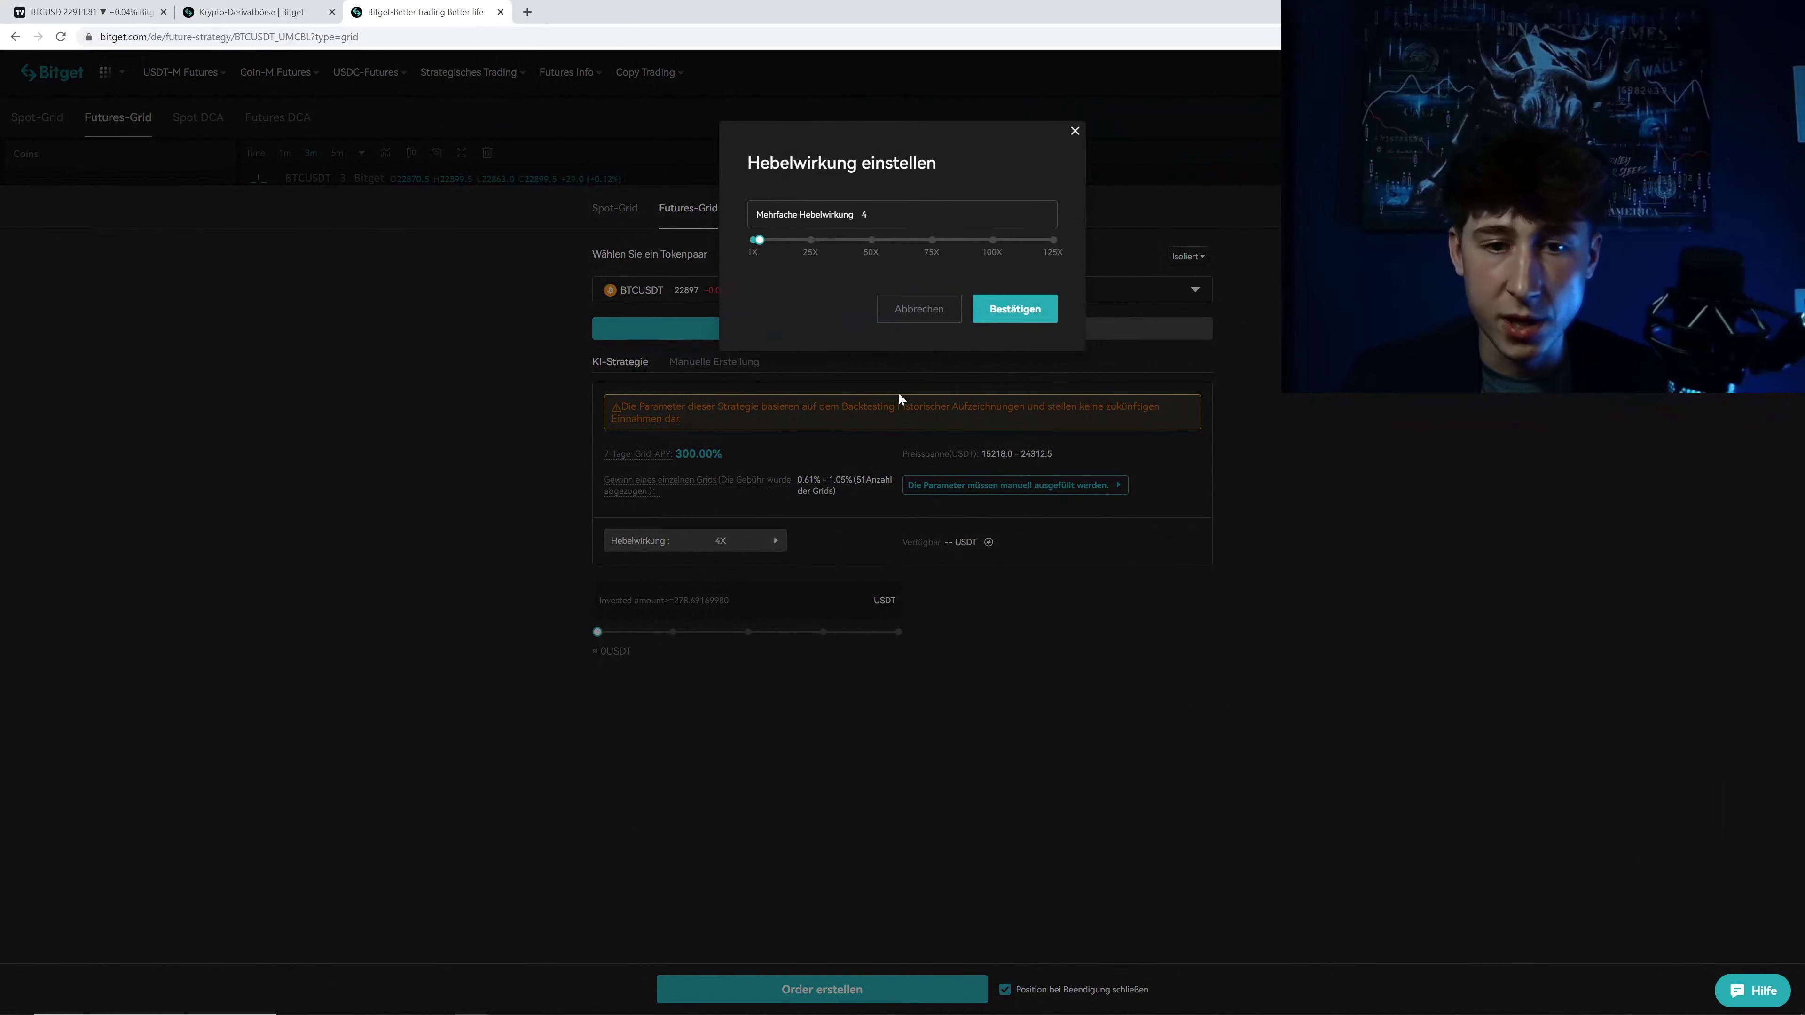
{"action": "left_click", "coordinate": [924, 310]}
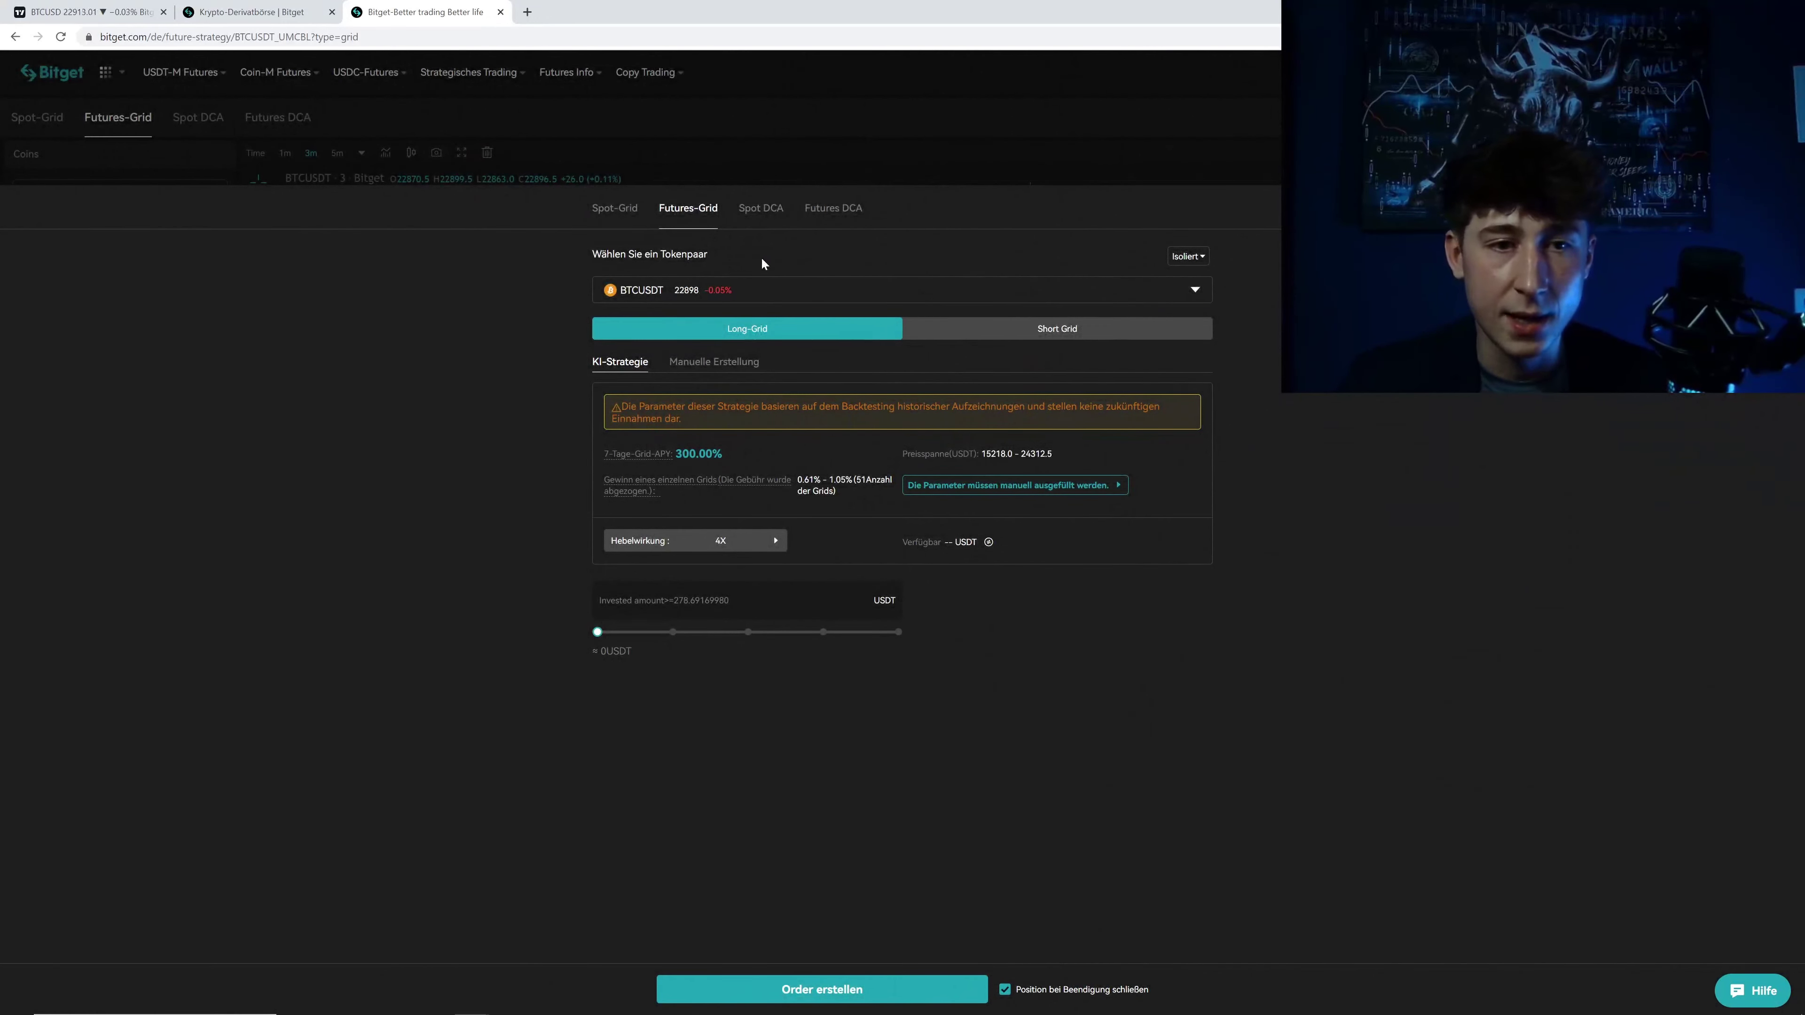
{"action": "left_click", "coordinate": [615, 209]}
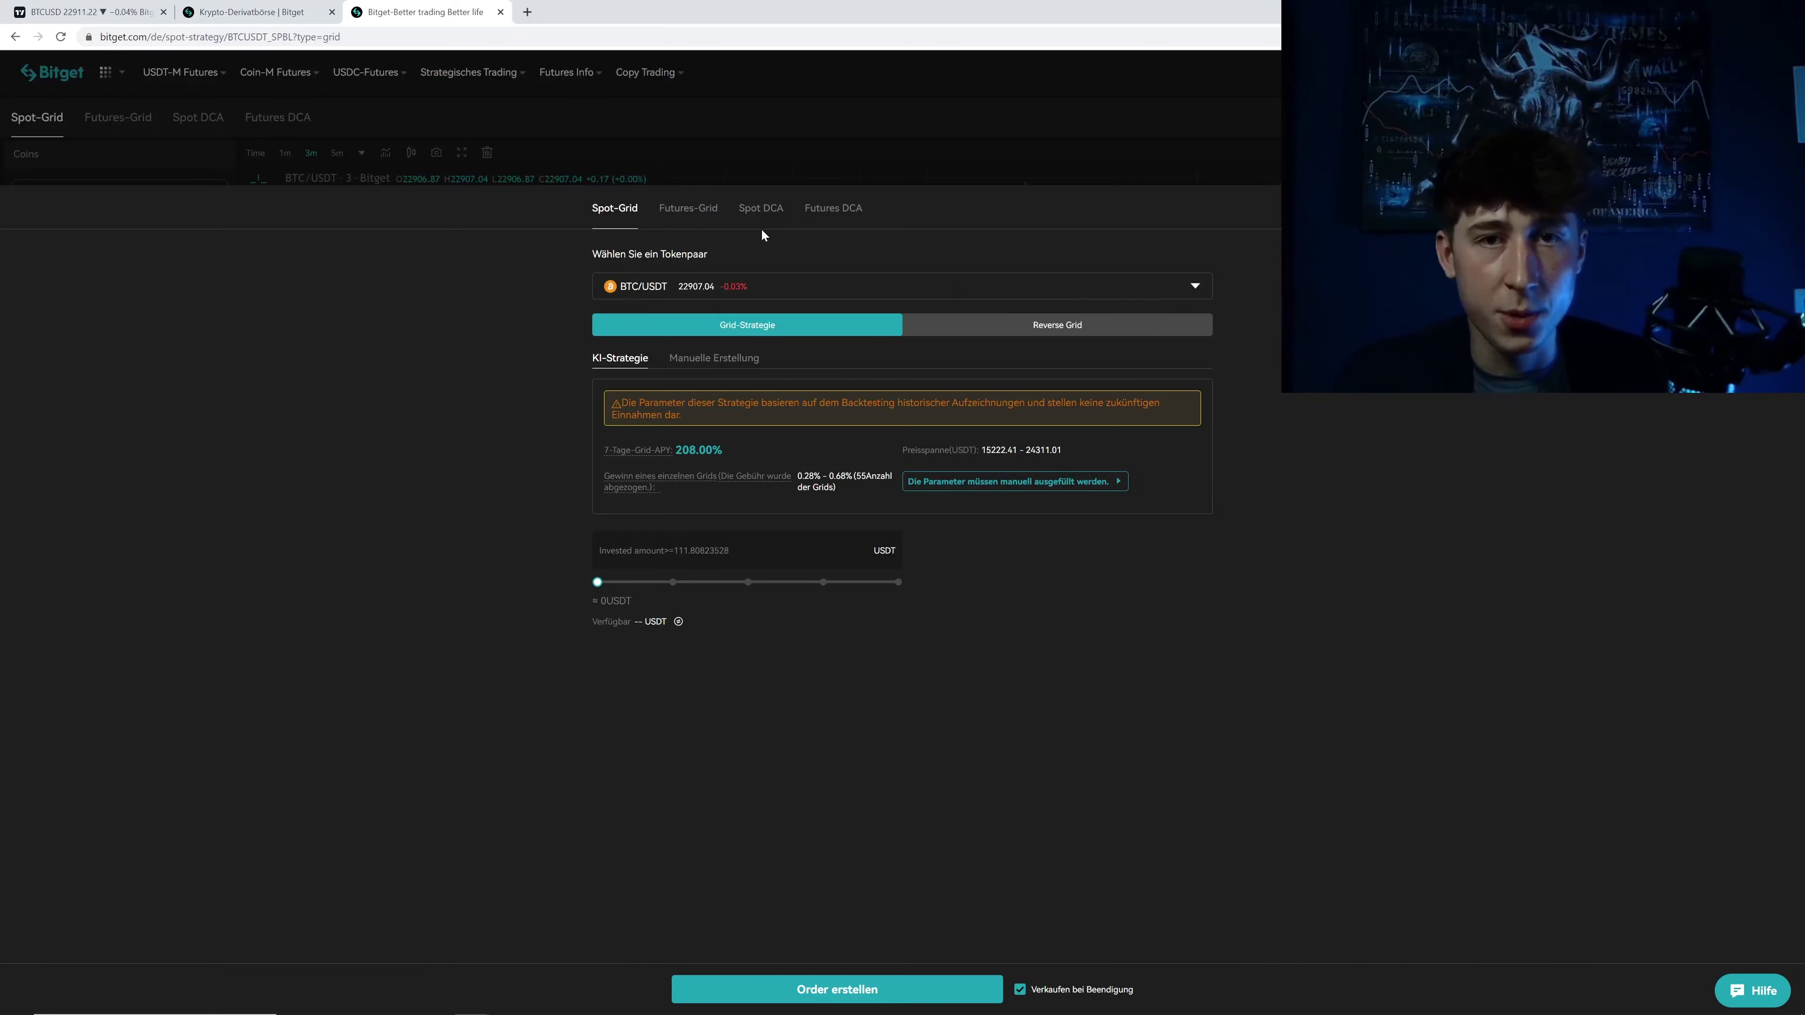
{"action": "left_click", "coordinate": [690, 211]}
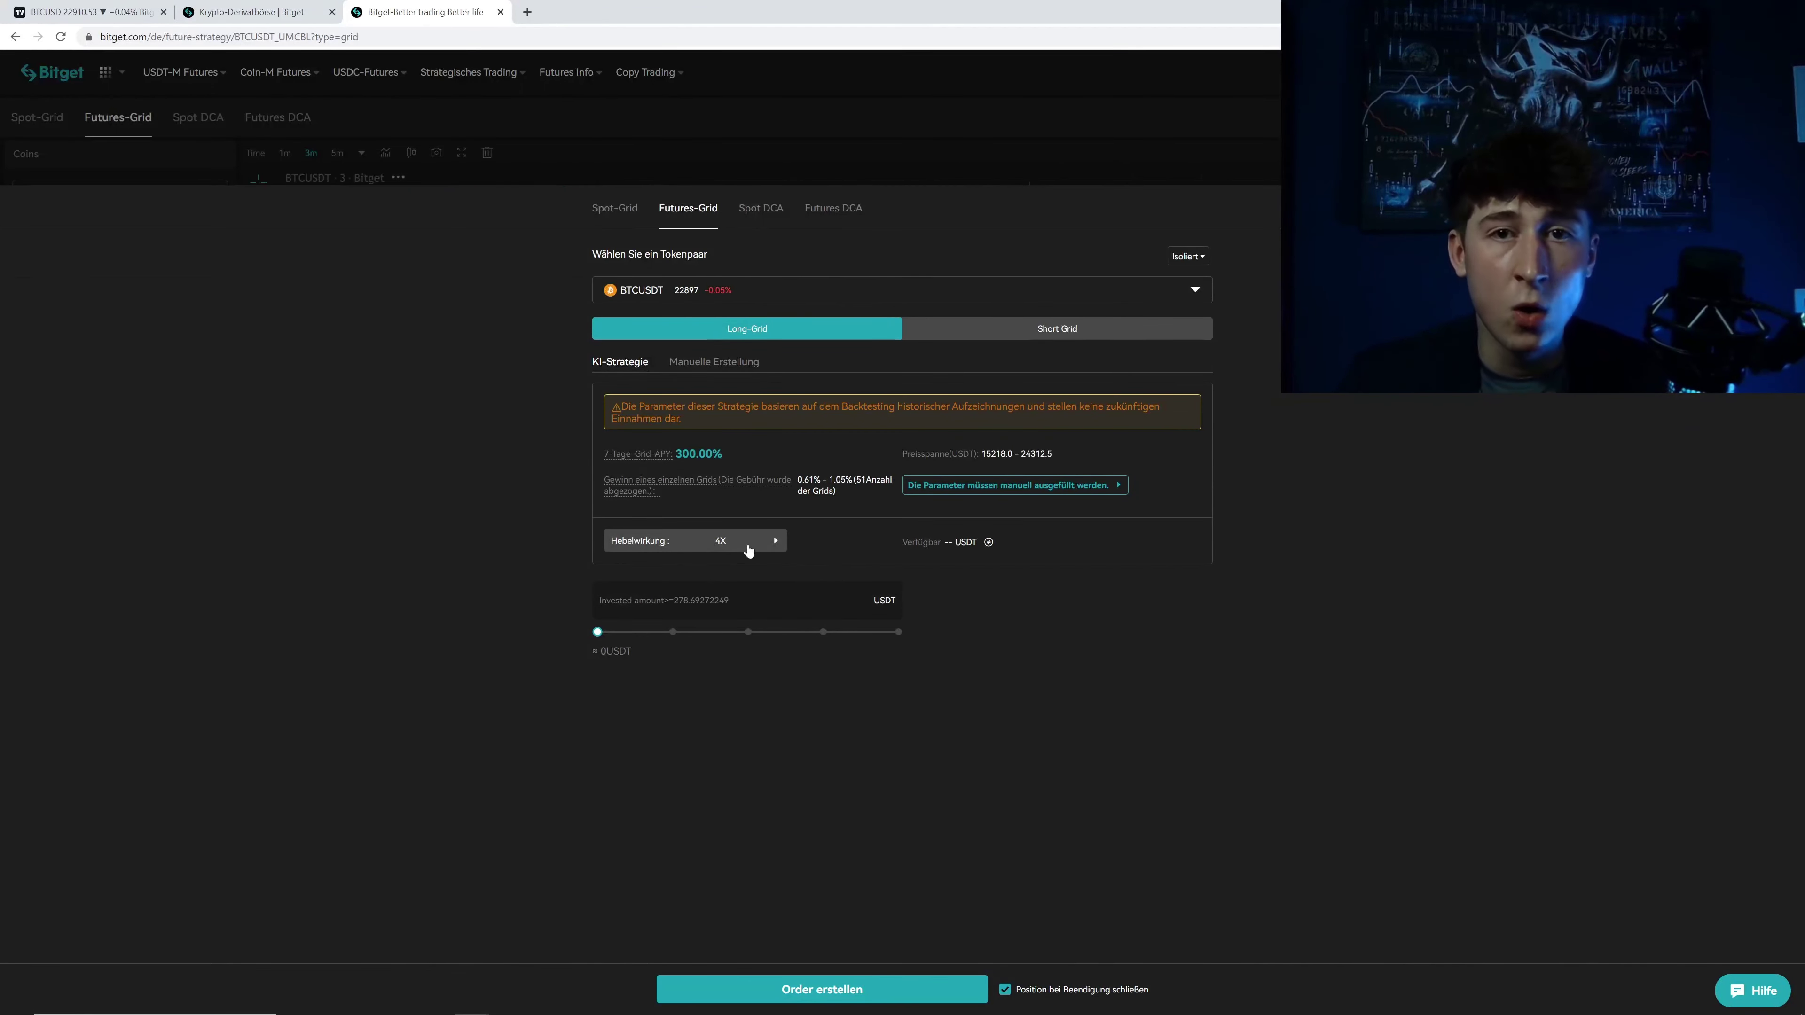
{"action": "left_click", "coordinate": [752, 543]}
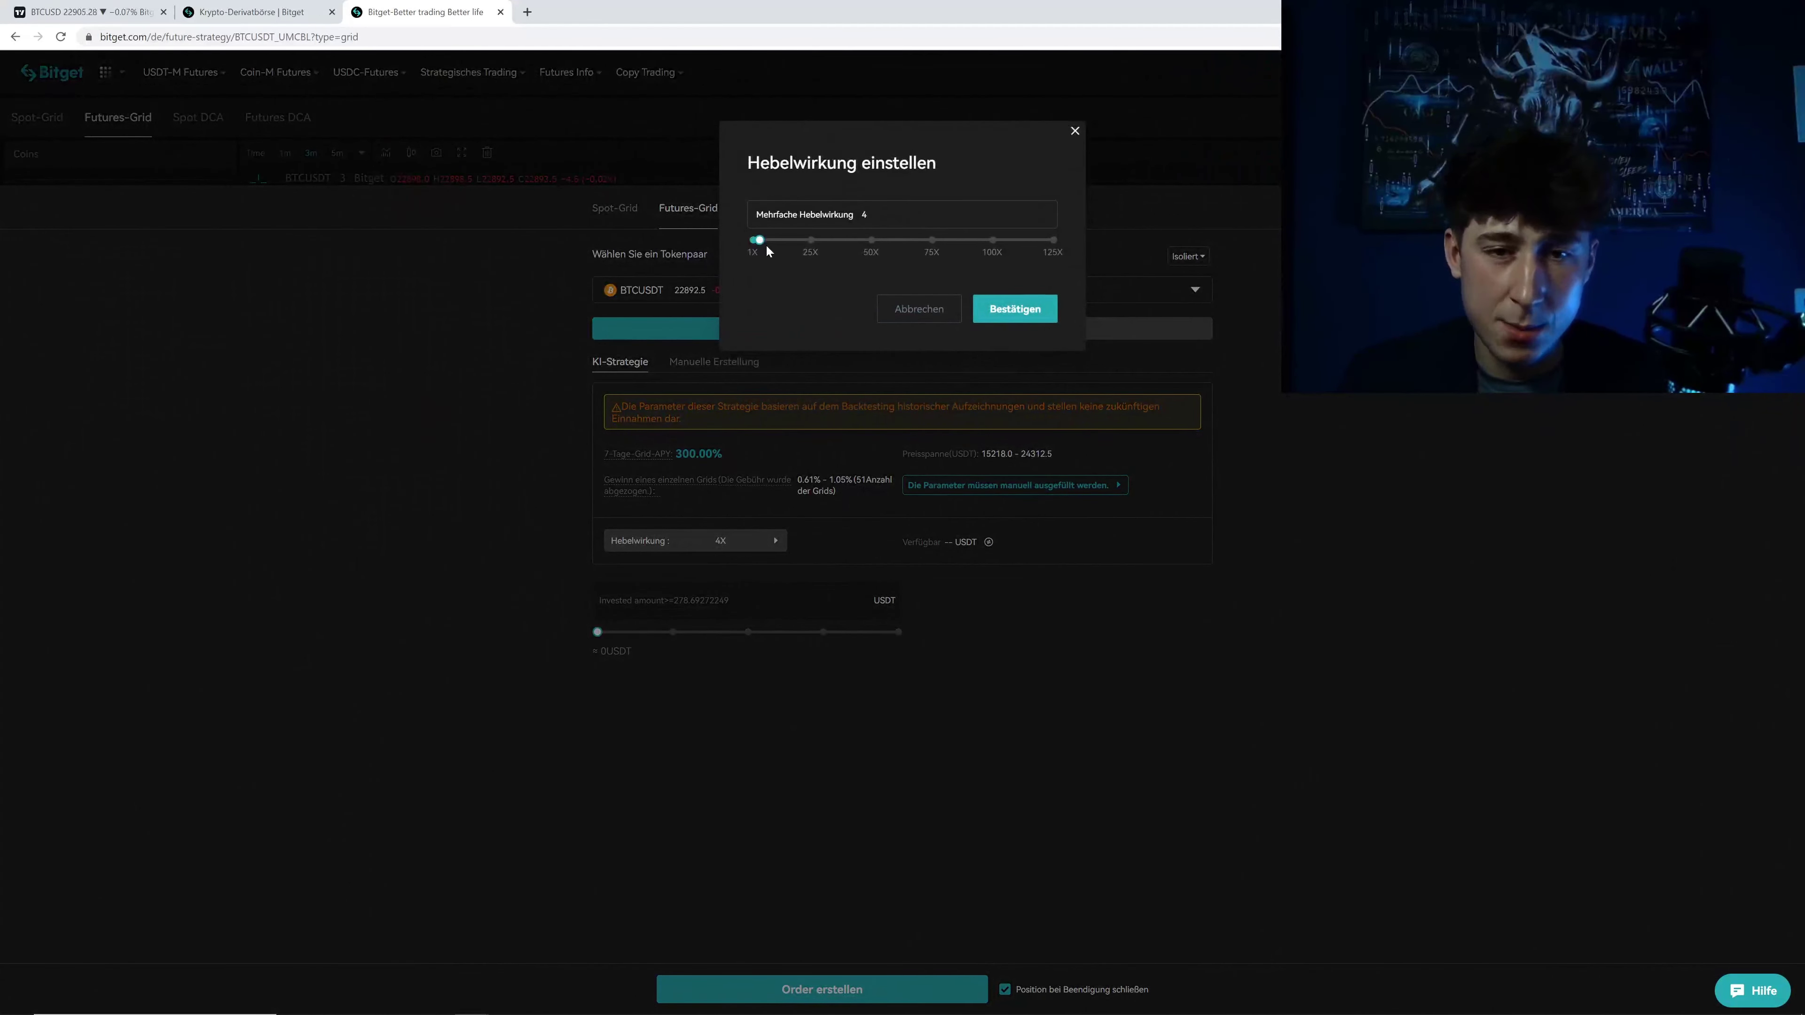
{"action": "left_click", "coordinate": [905, 299]}
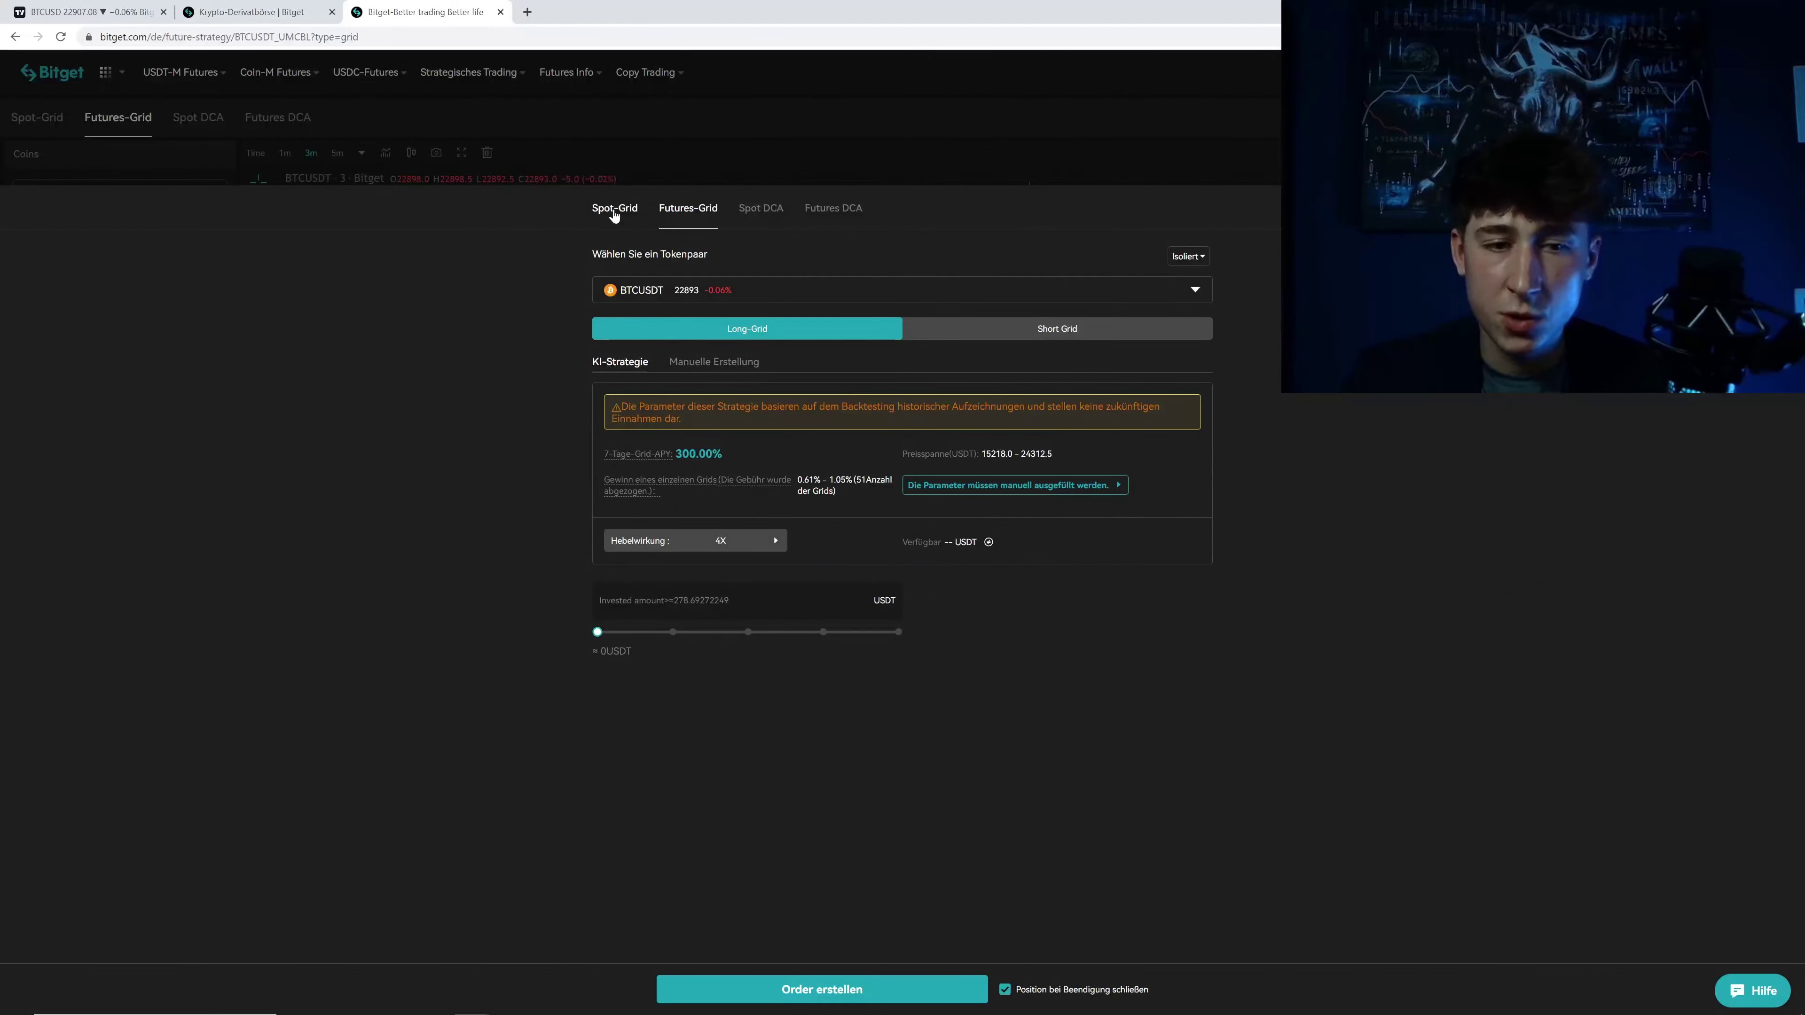
Step: Read the descriptions of the Isoliert and Cross margin modes for BTCUSDT and close them without applying a change
{"action": "left_click", "coordinate": [1201, 258]}
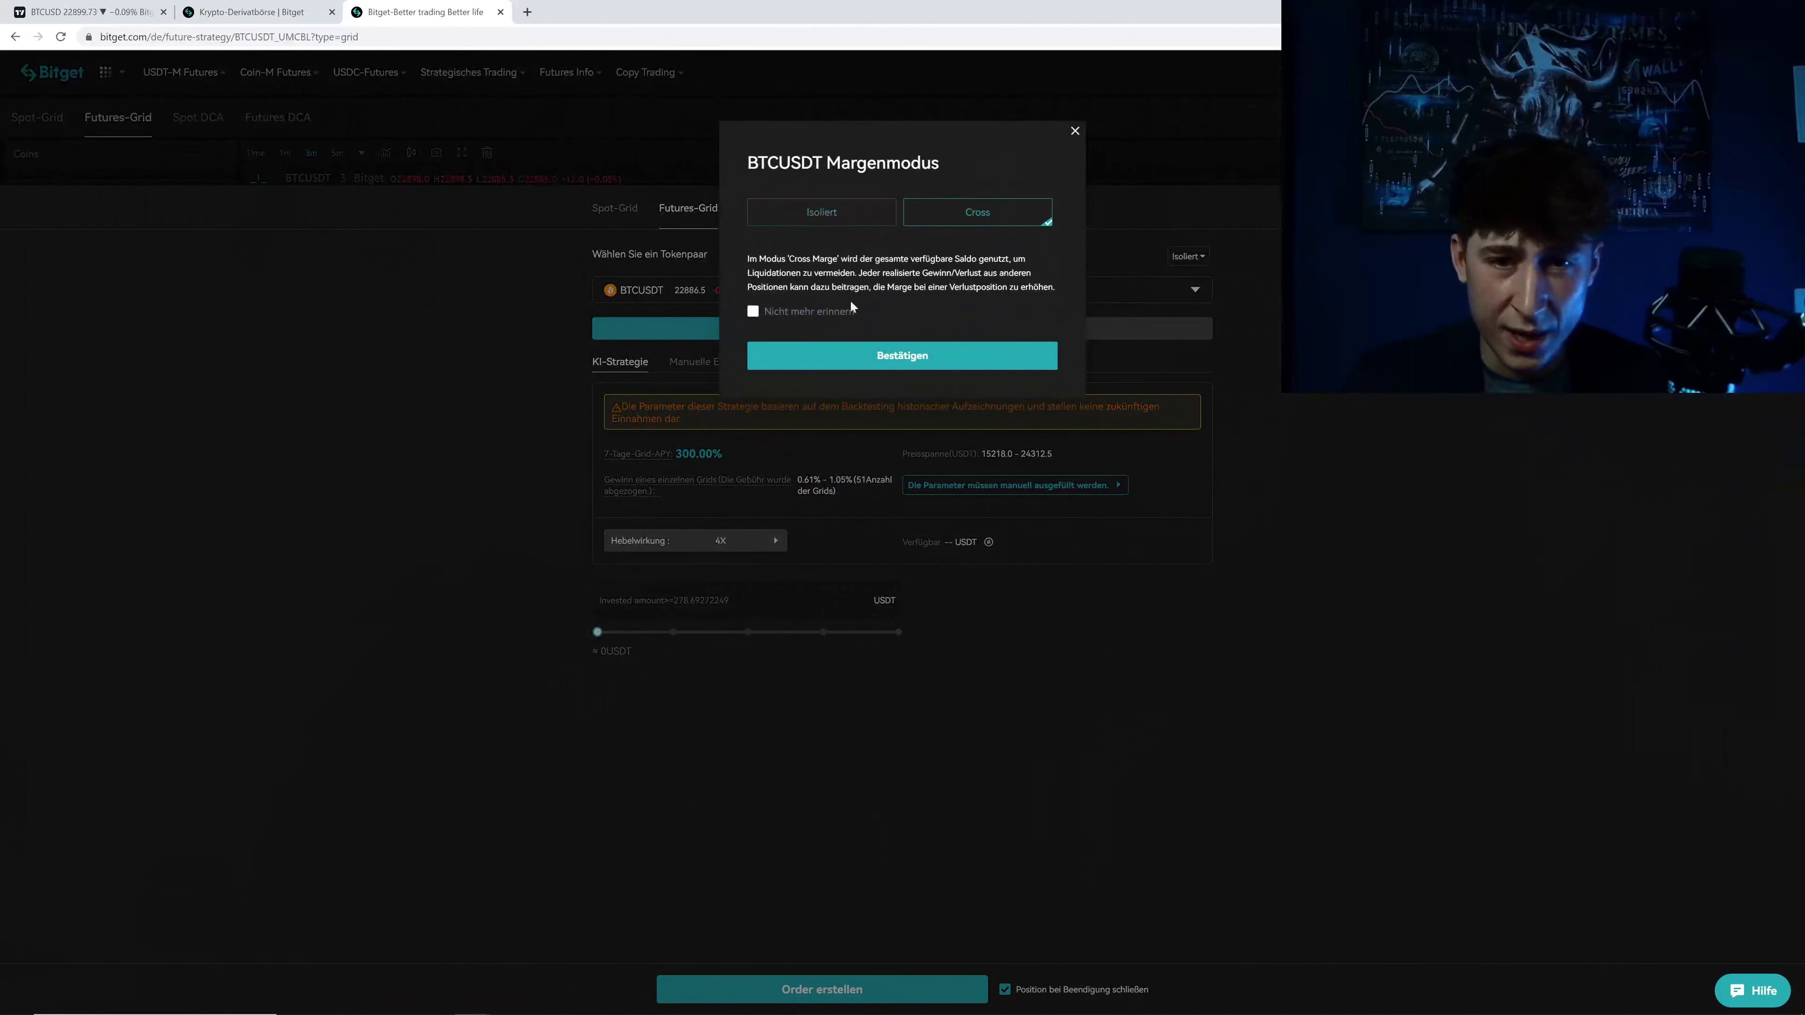
{"action": "left_click", "coordinate": [885, 213]}
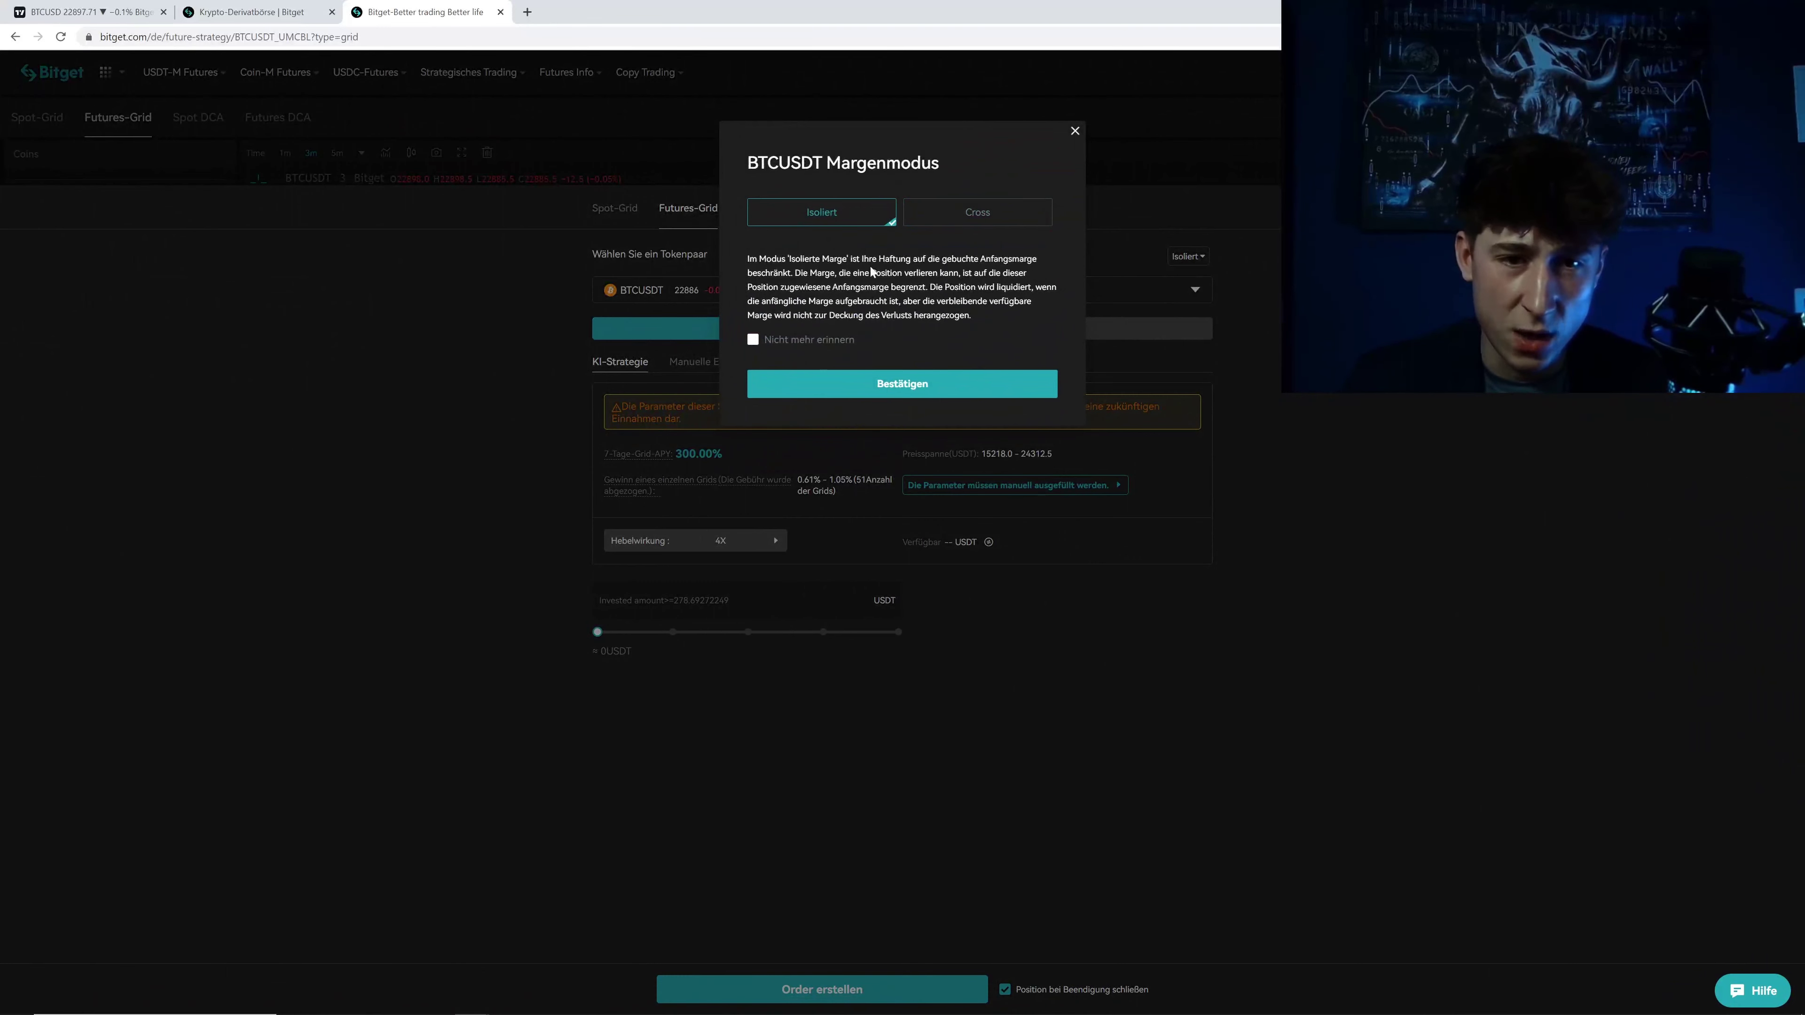
{"action": "left_click_drag", "start_coordinate": [813, 259], "coordinate": [1012, 259]}
{"action": "left_click", "coordinate": [920, 259]}
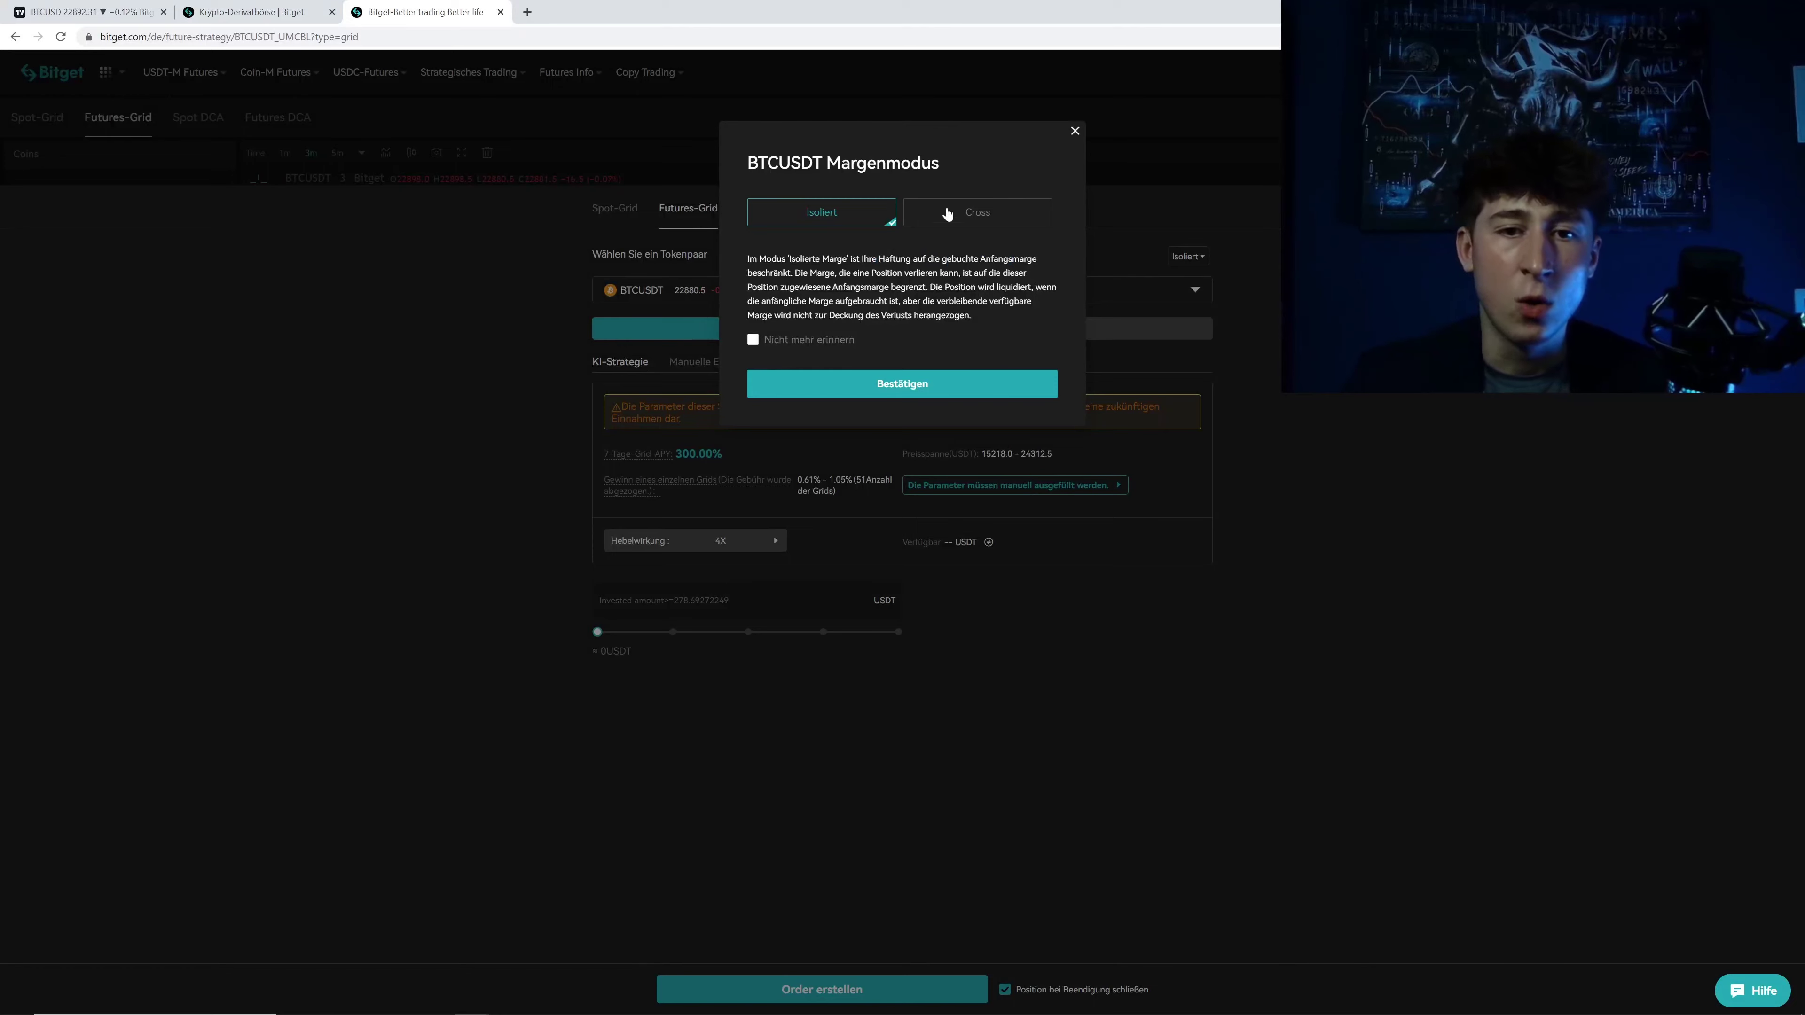
{"action": "left_click", "coordinate": [920, 222]}
{"action": "left_click_drag", "start_coordinate": [875, 259], "coordinate": [953, 259]}
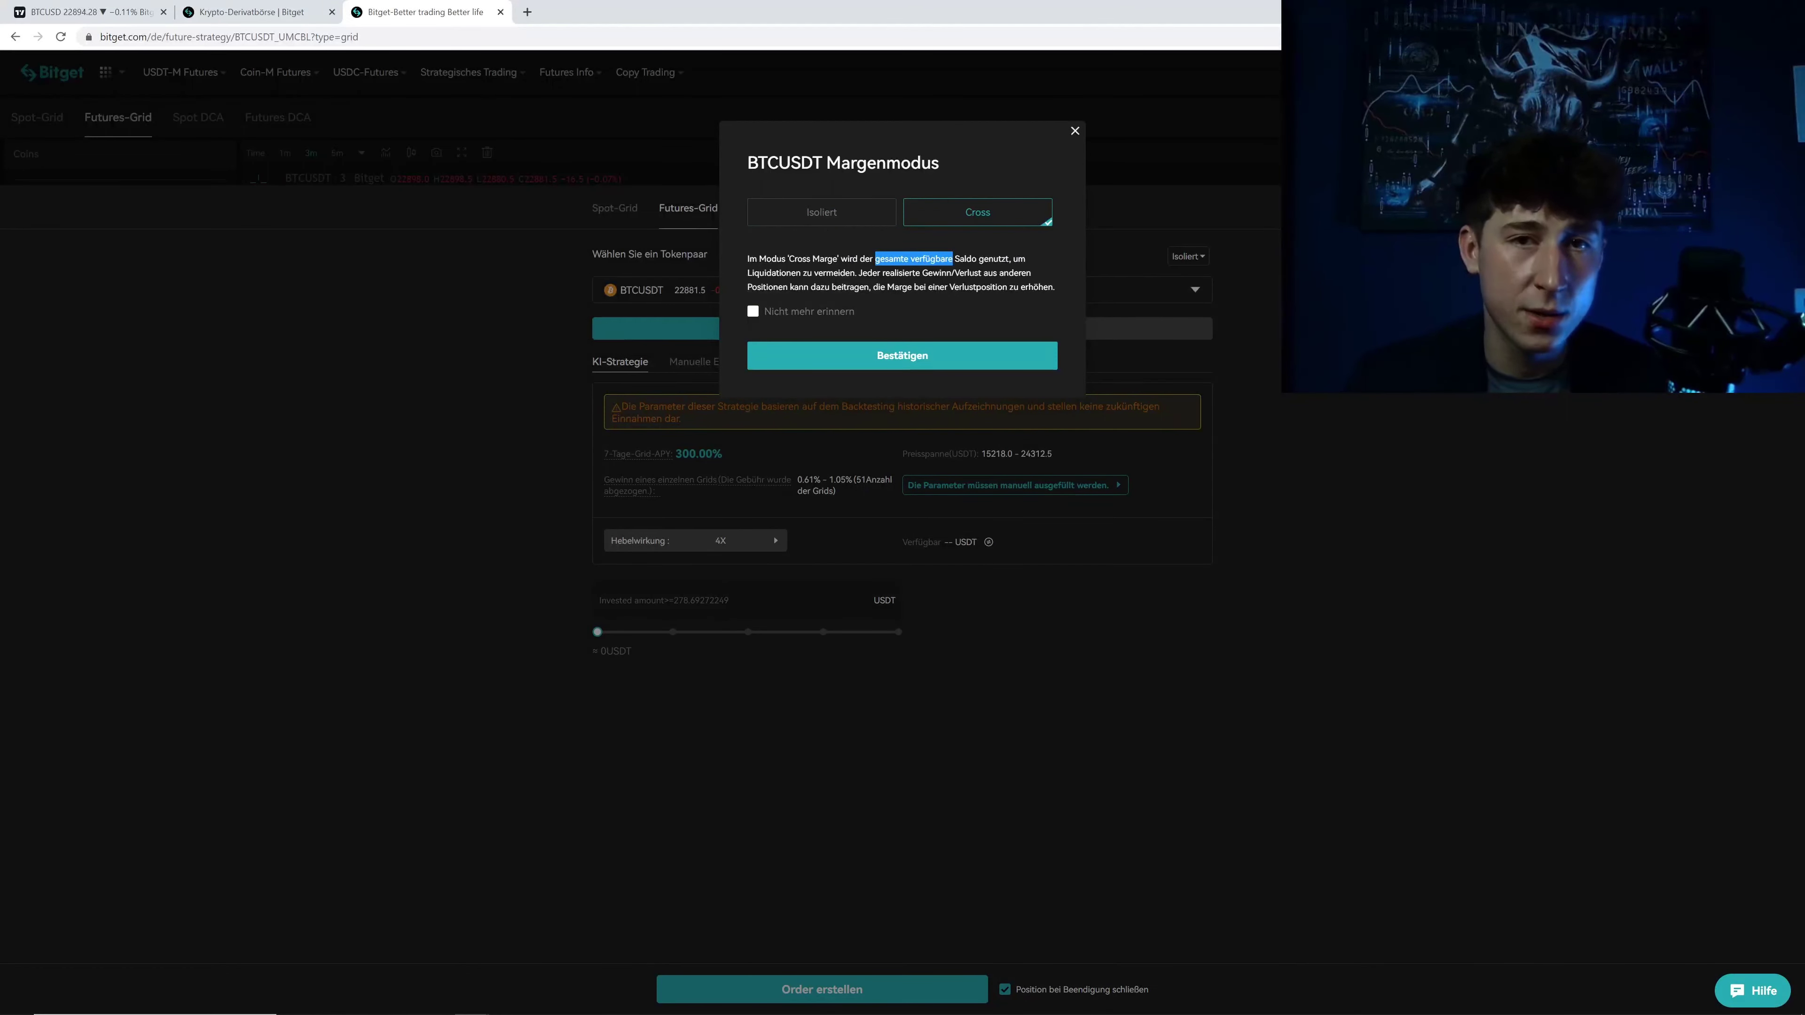
{"action": "left_click", "coordinate": [1073, 131]}
Step: Set the BTCUSDT margin mode to Isoliert
{"action": "left_click", "coordinate": [1188, 256]}
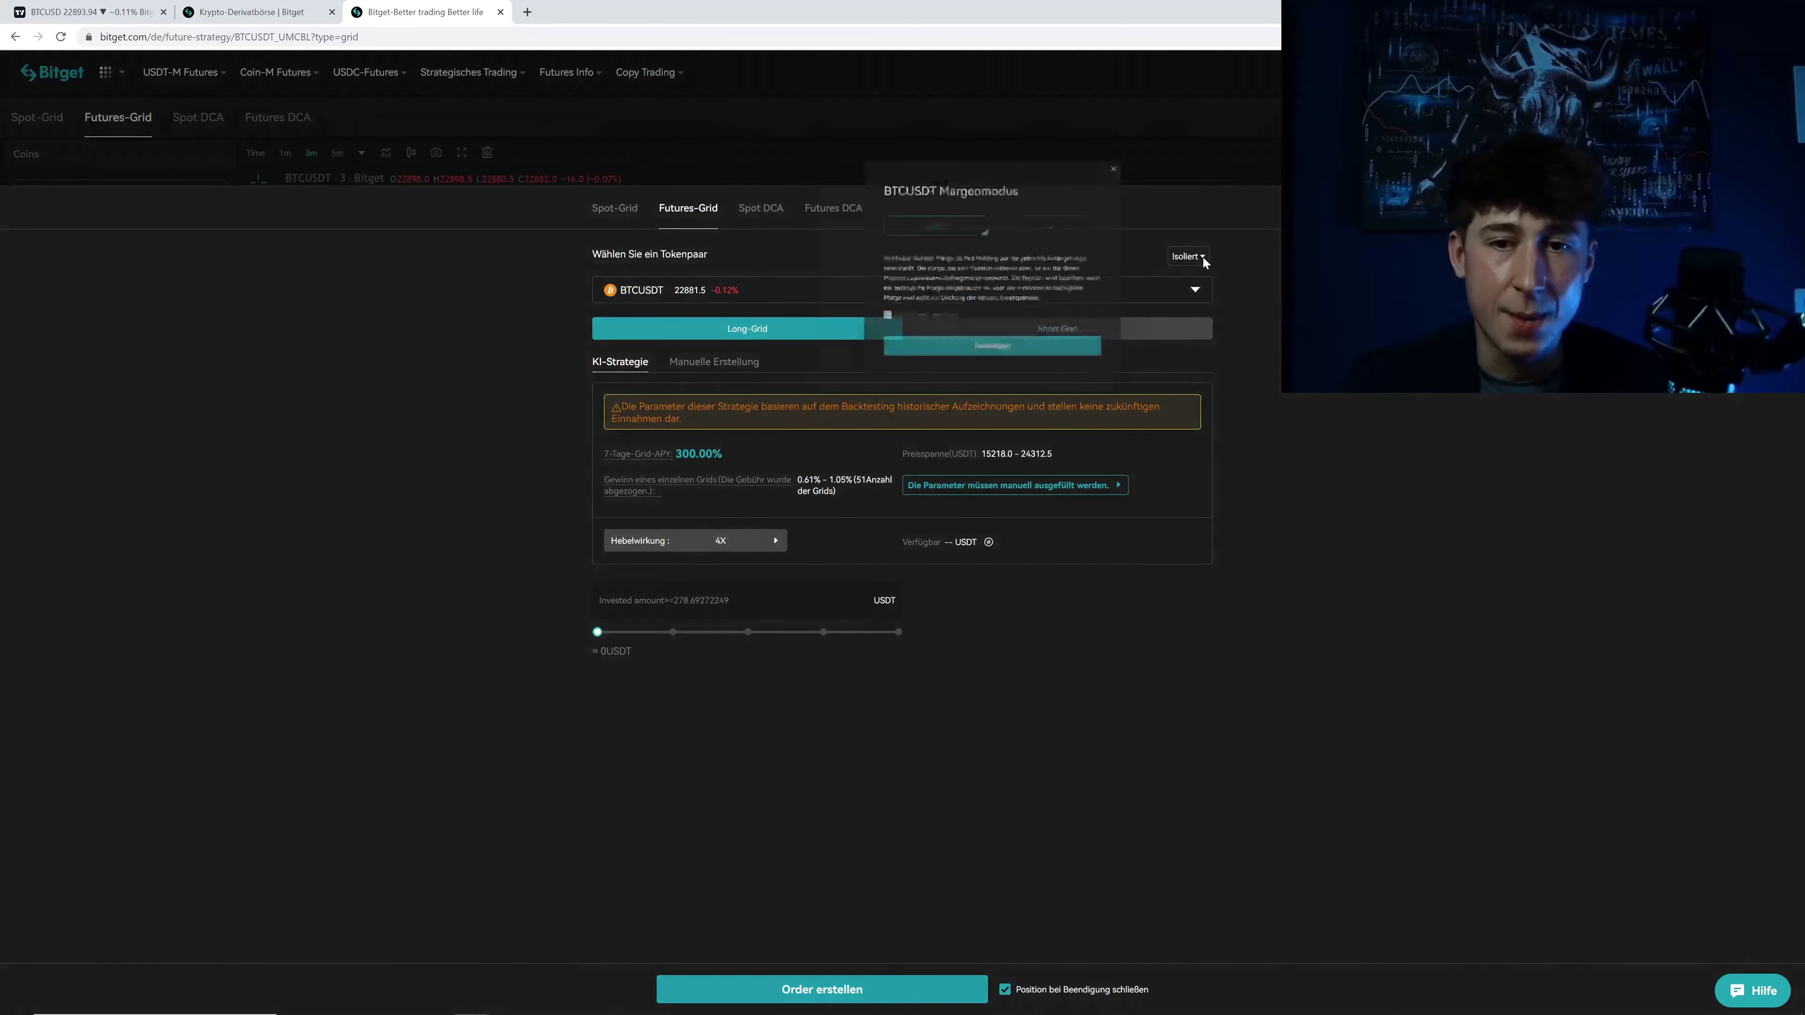
{"action": "left_click", "coordinate": [1008, 223]}
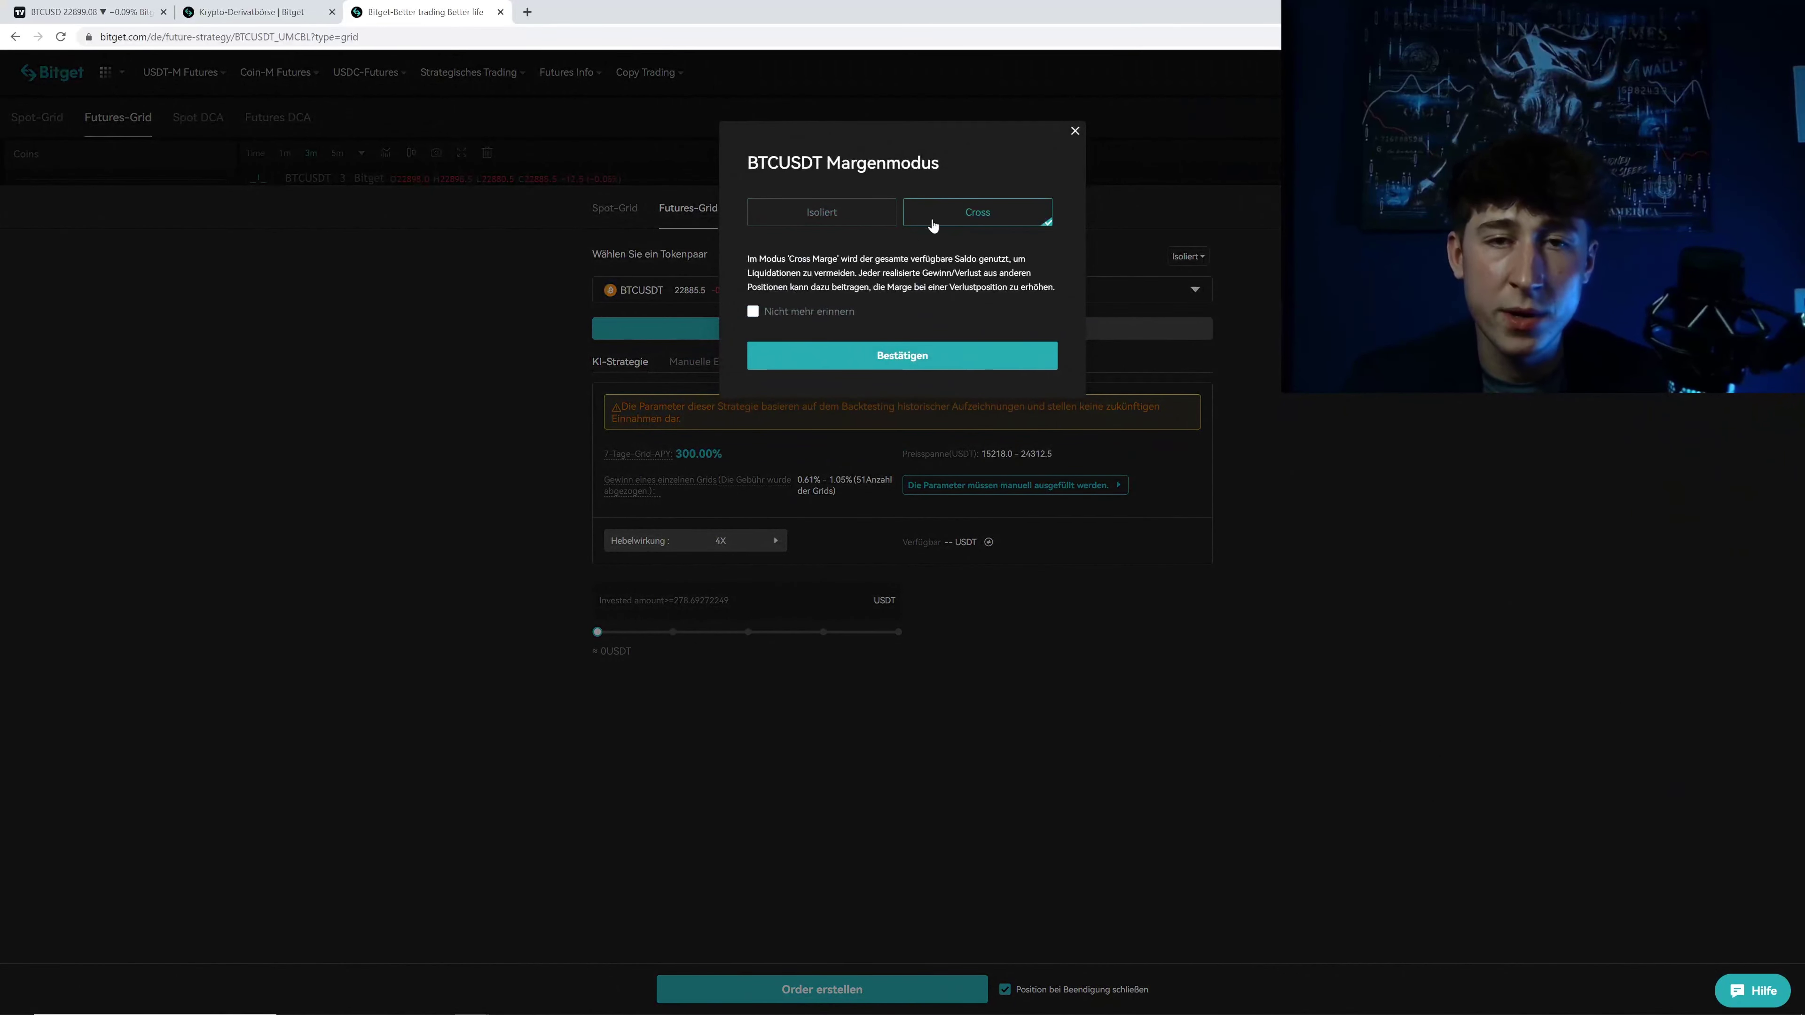
{"action": "left_click", "coordinate": [840, 225]}
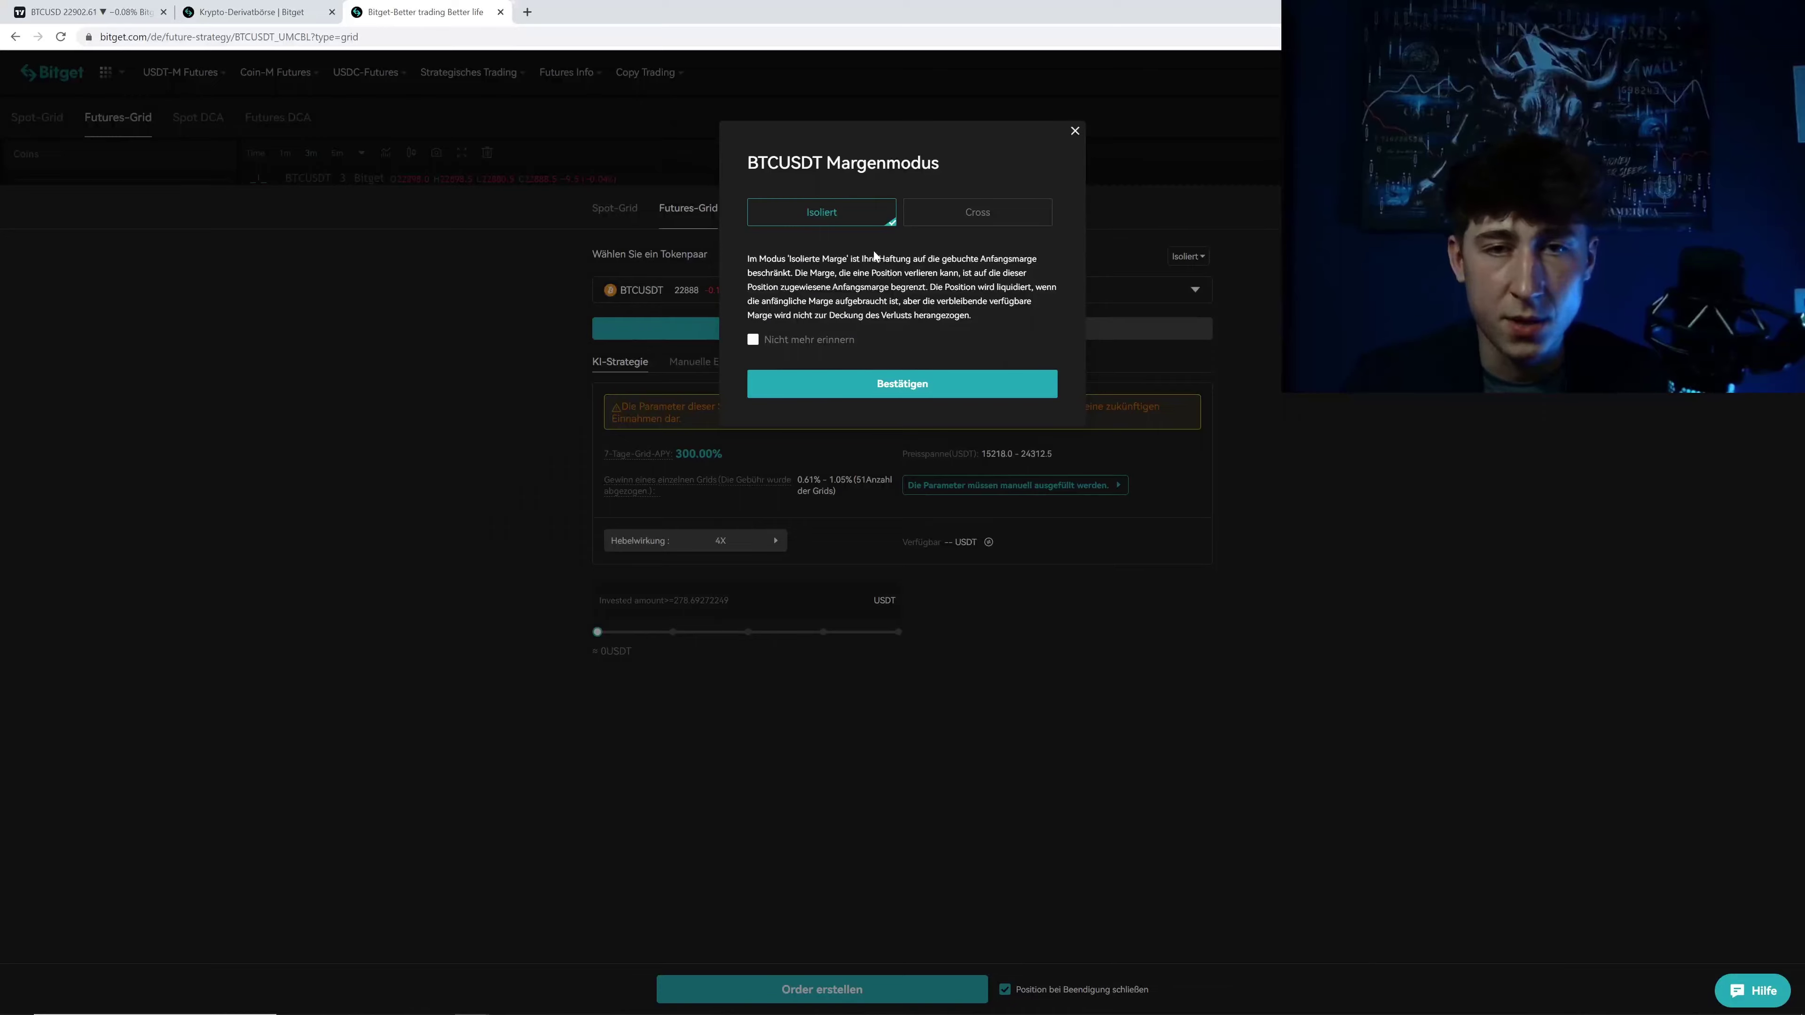
{"action": "left_click", "coordinate": [918, 385]}
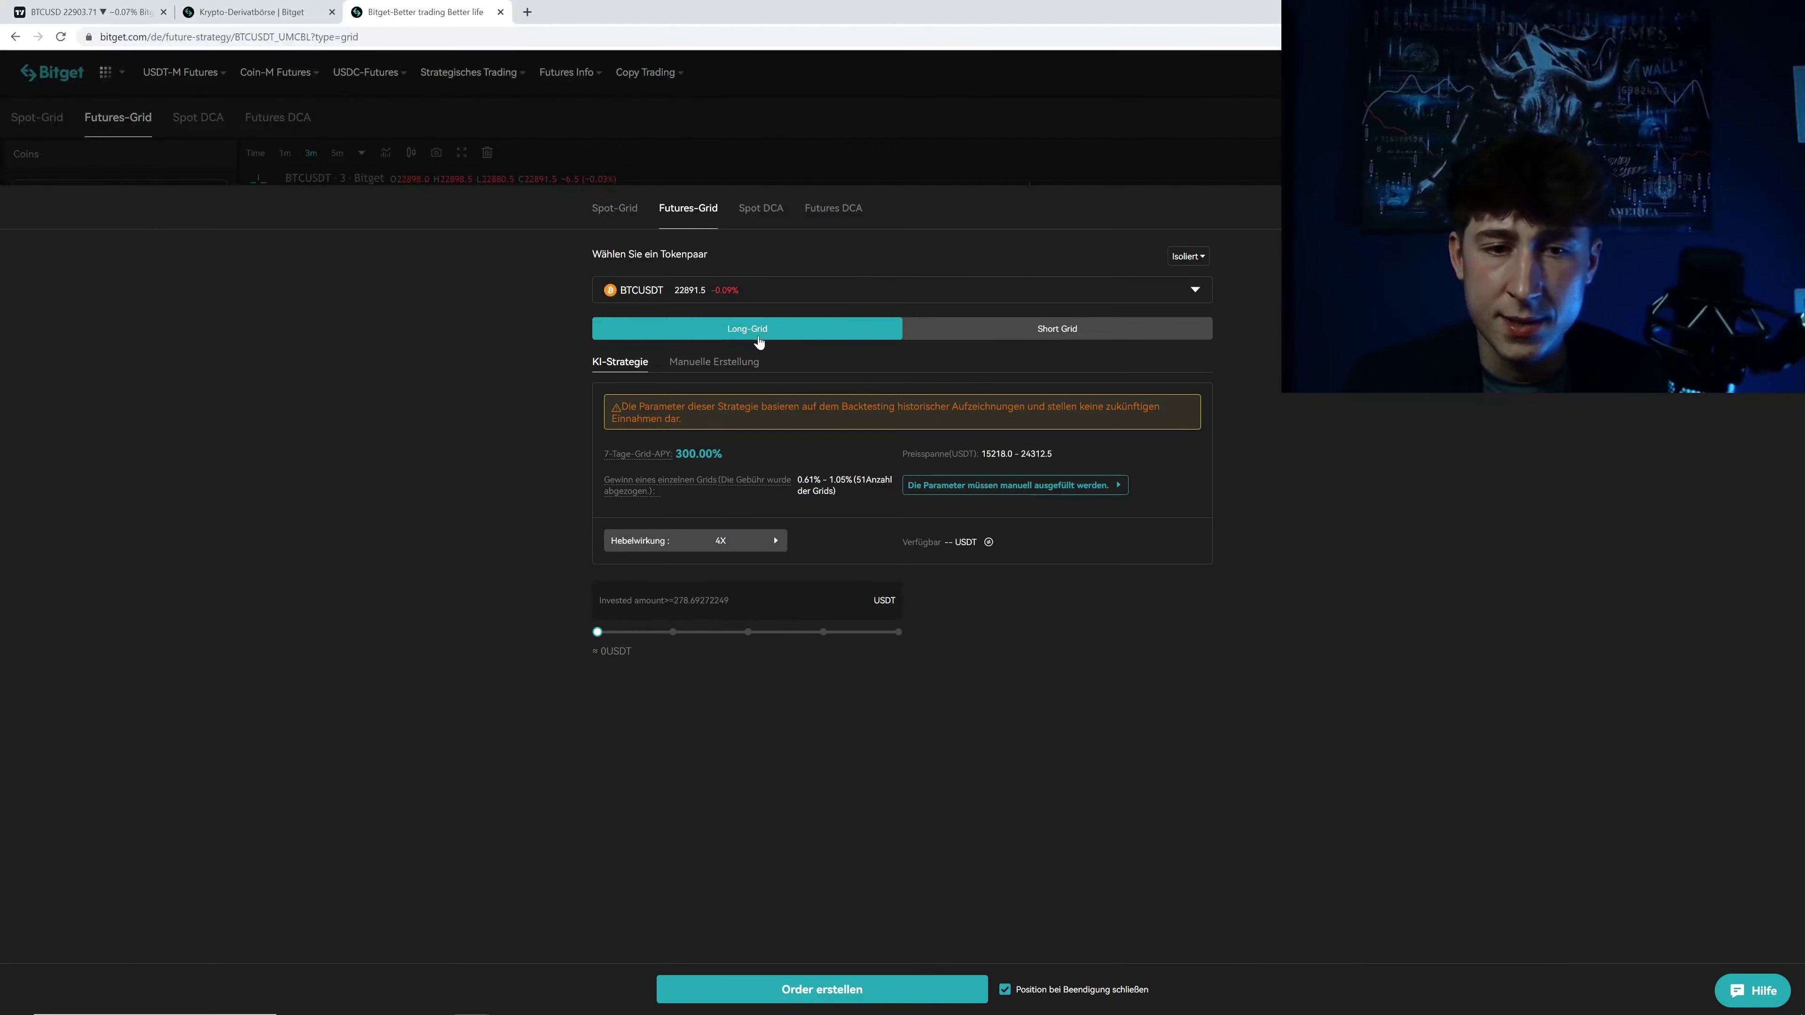
Step: Compare the AI strategy parameters of Short Grid and Long-Grid, and check the long price range against the TradingView Bitcoin chart
{"action": "left_click", "coordinate": [1104, 333]}
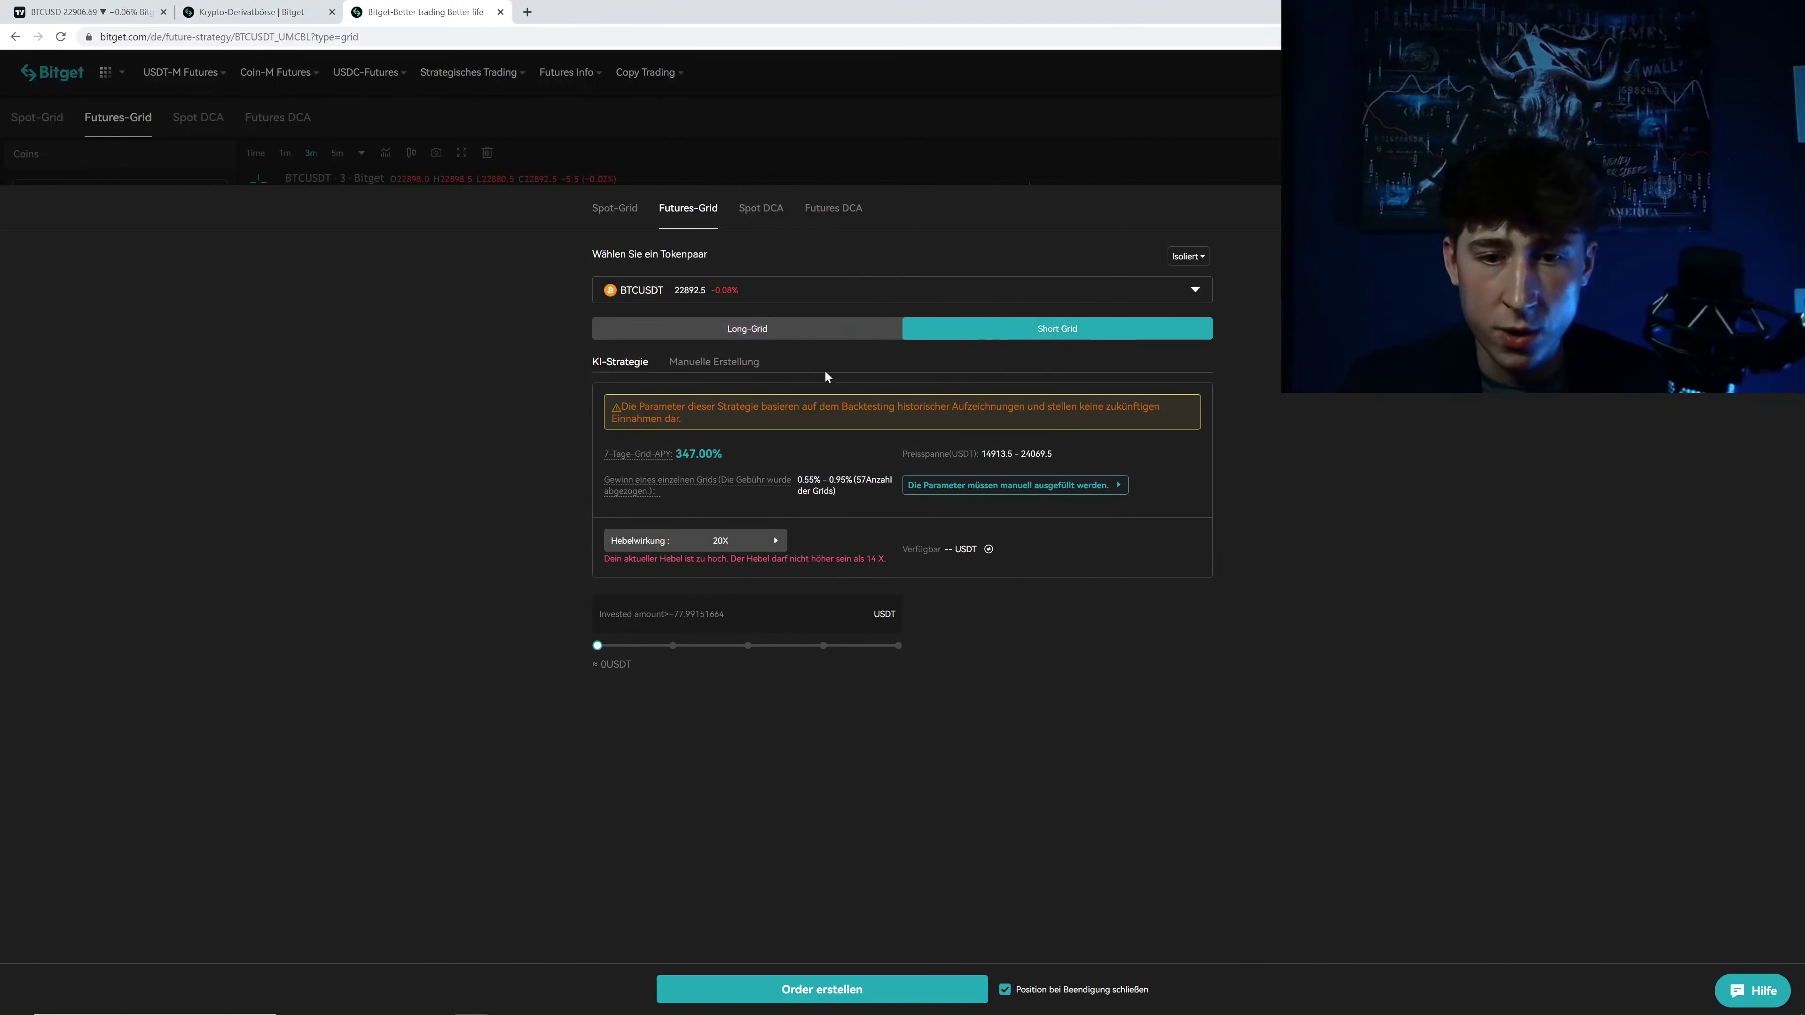
{"action": "left_click", "coordinate": [793, 337]}
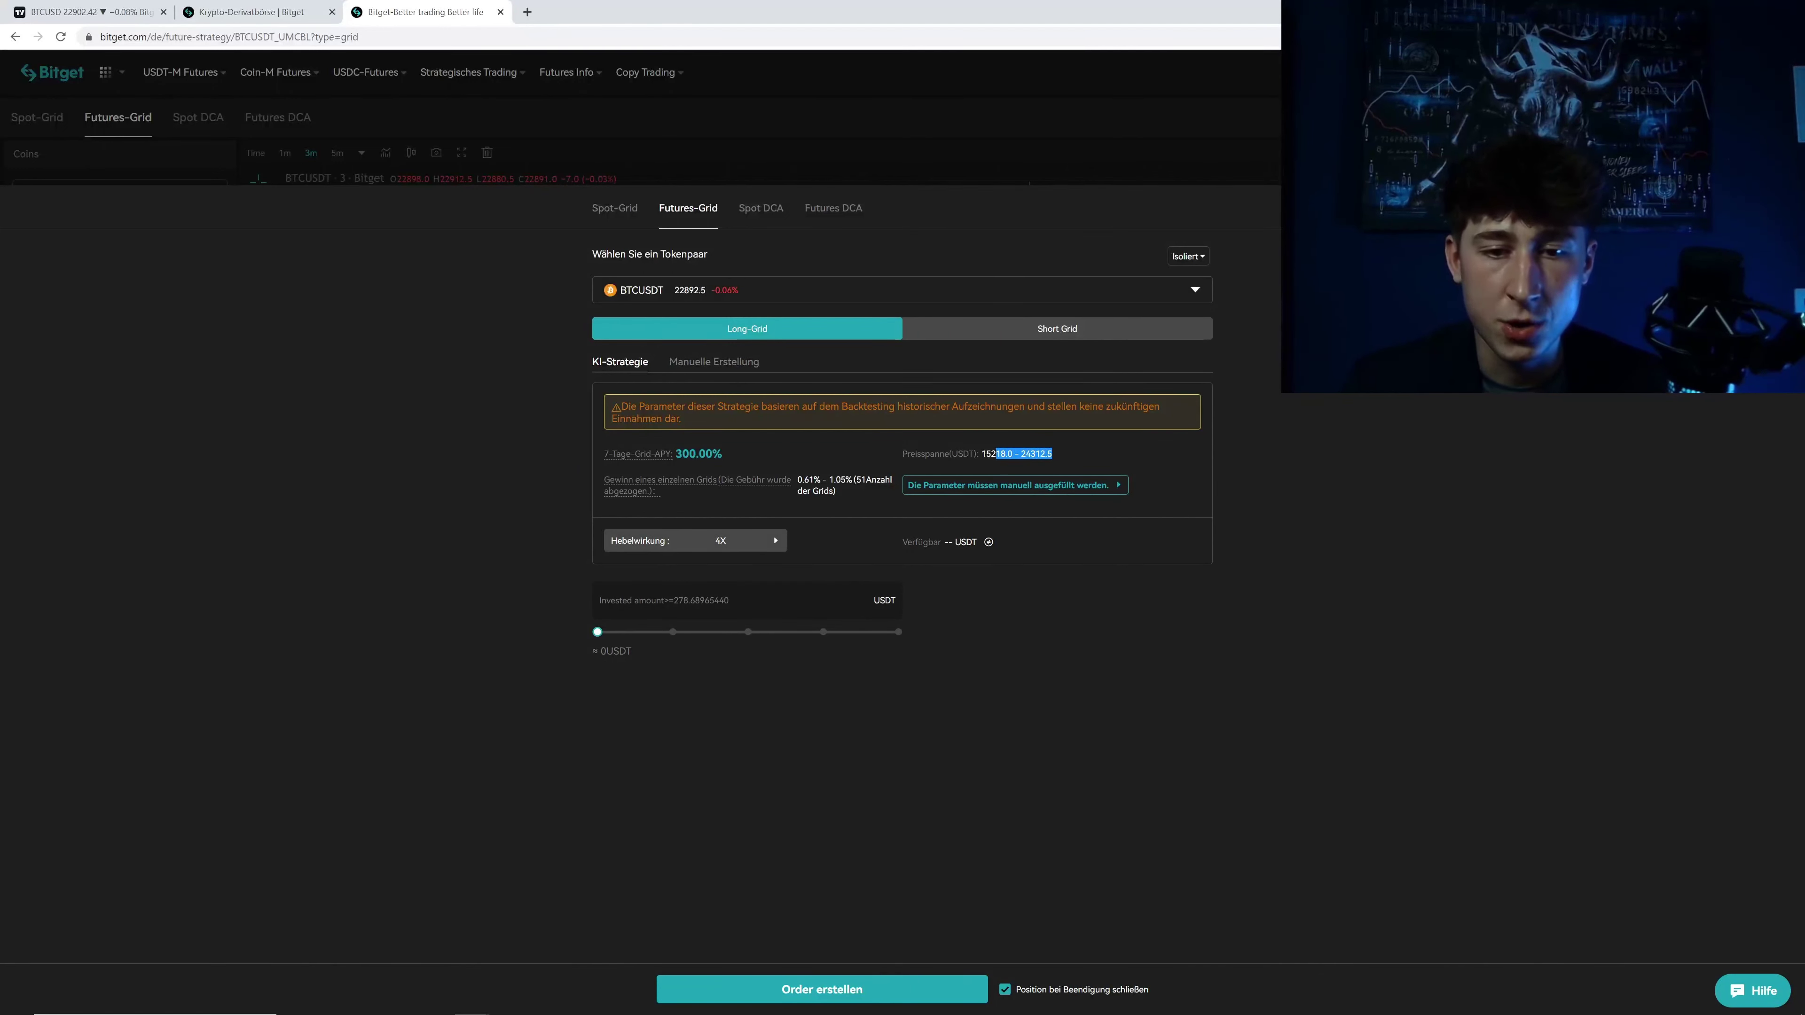
{"action": "left_click", "coordinate": [114, 7]}
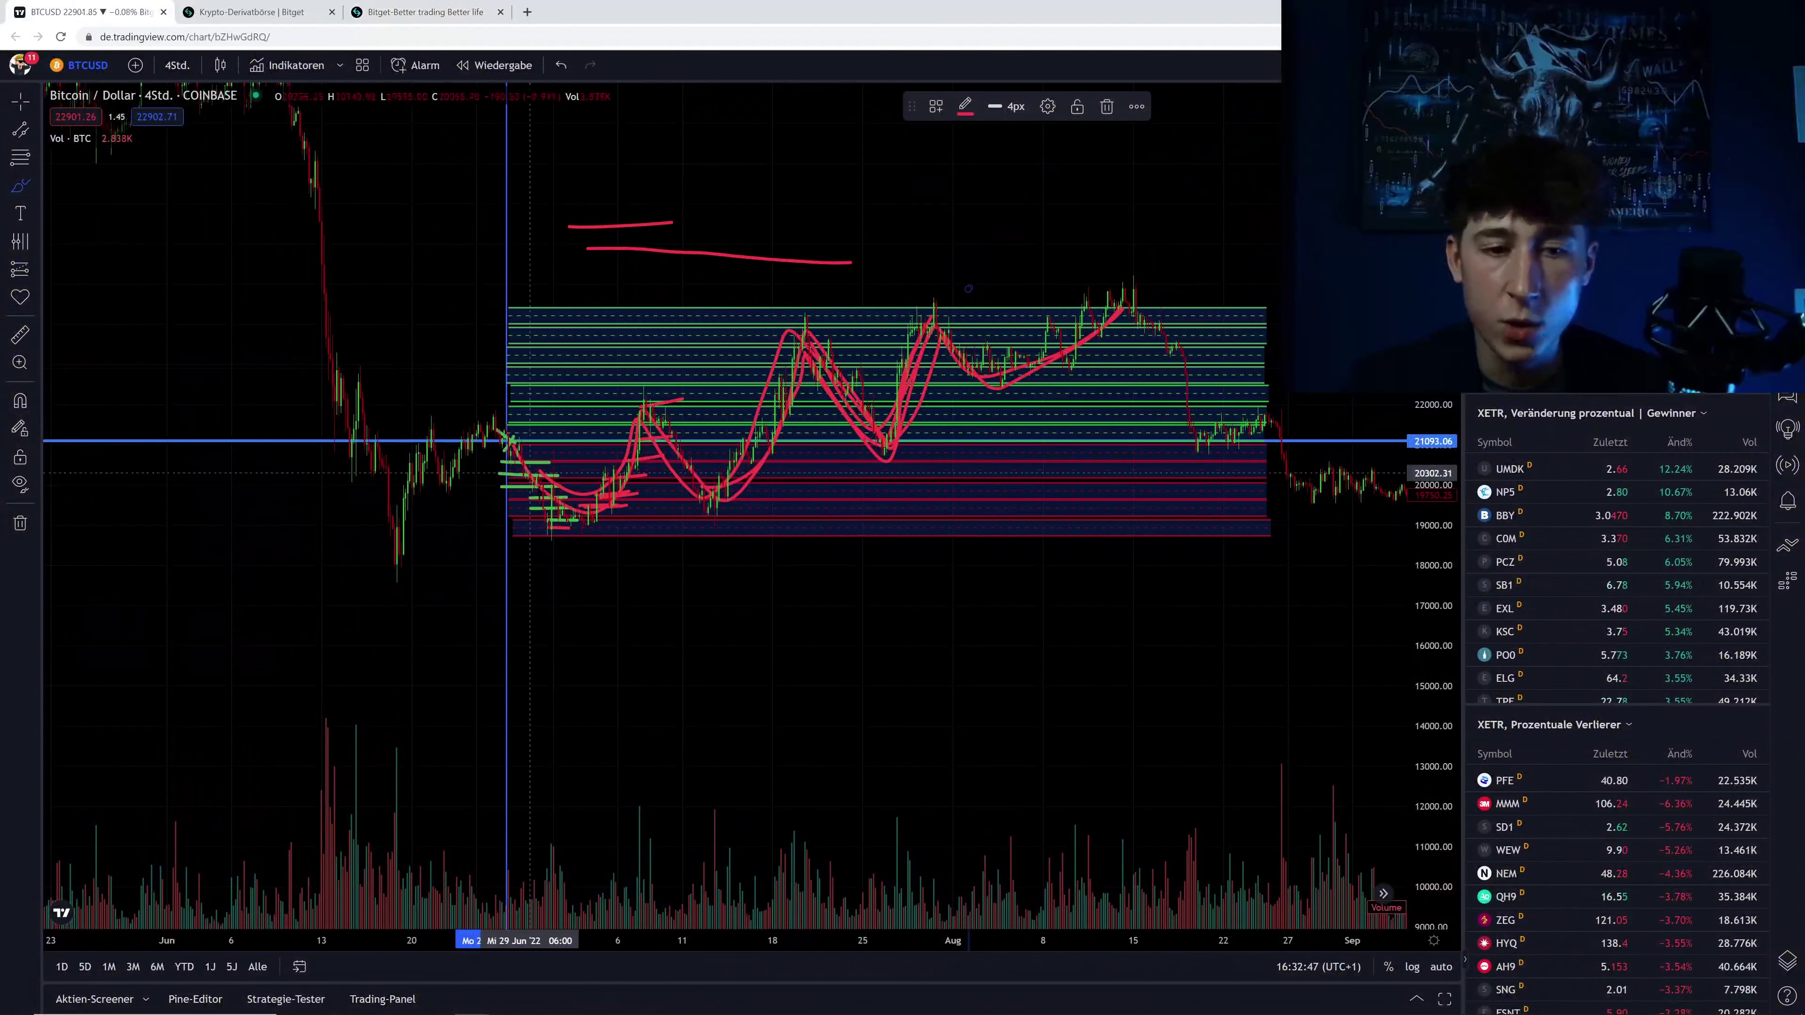
{"action": "left_click", "coordinate": [407, 8]}
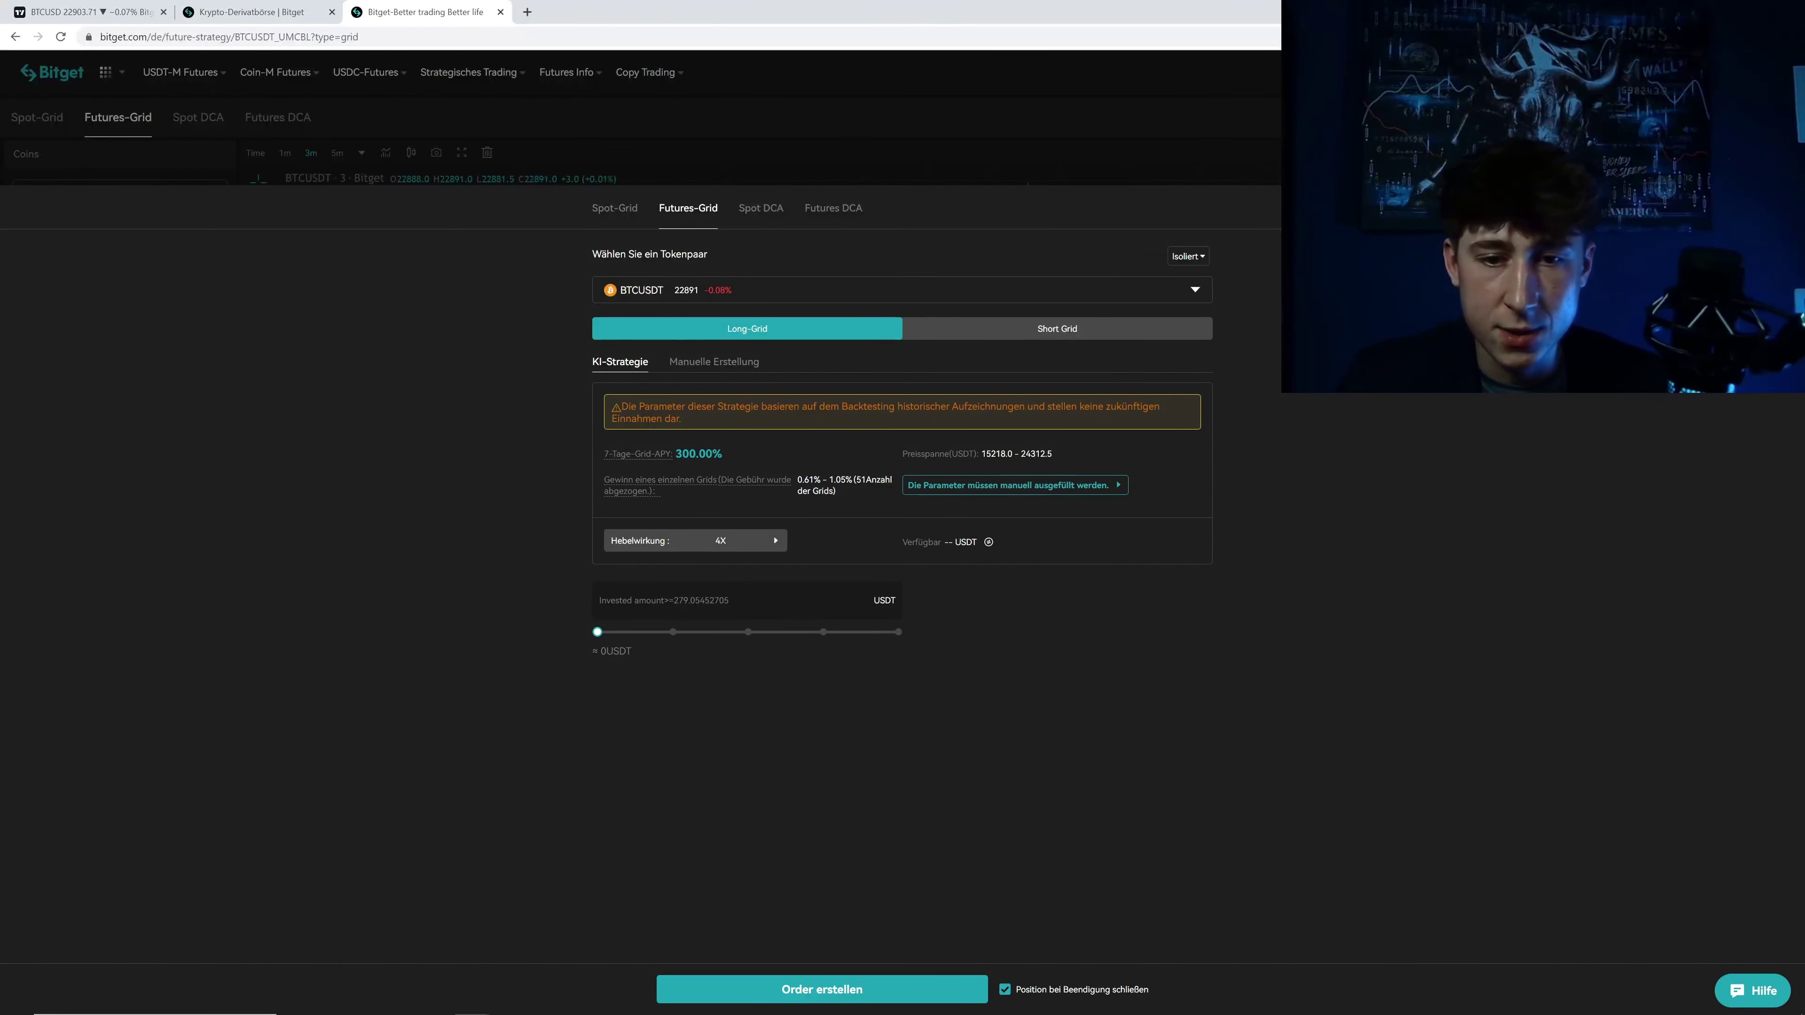
Step: Start a manual long grid for BTCUSDT with a lowest price of 12000 USDT and a highest price of 25000 USDT
{"action": "left_click", "coordinate": [696, 367]}
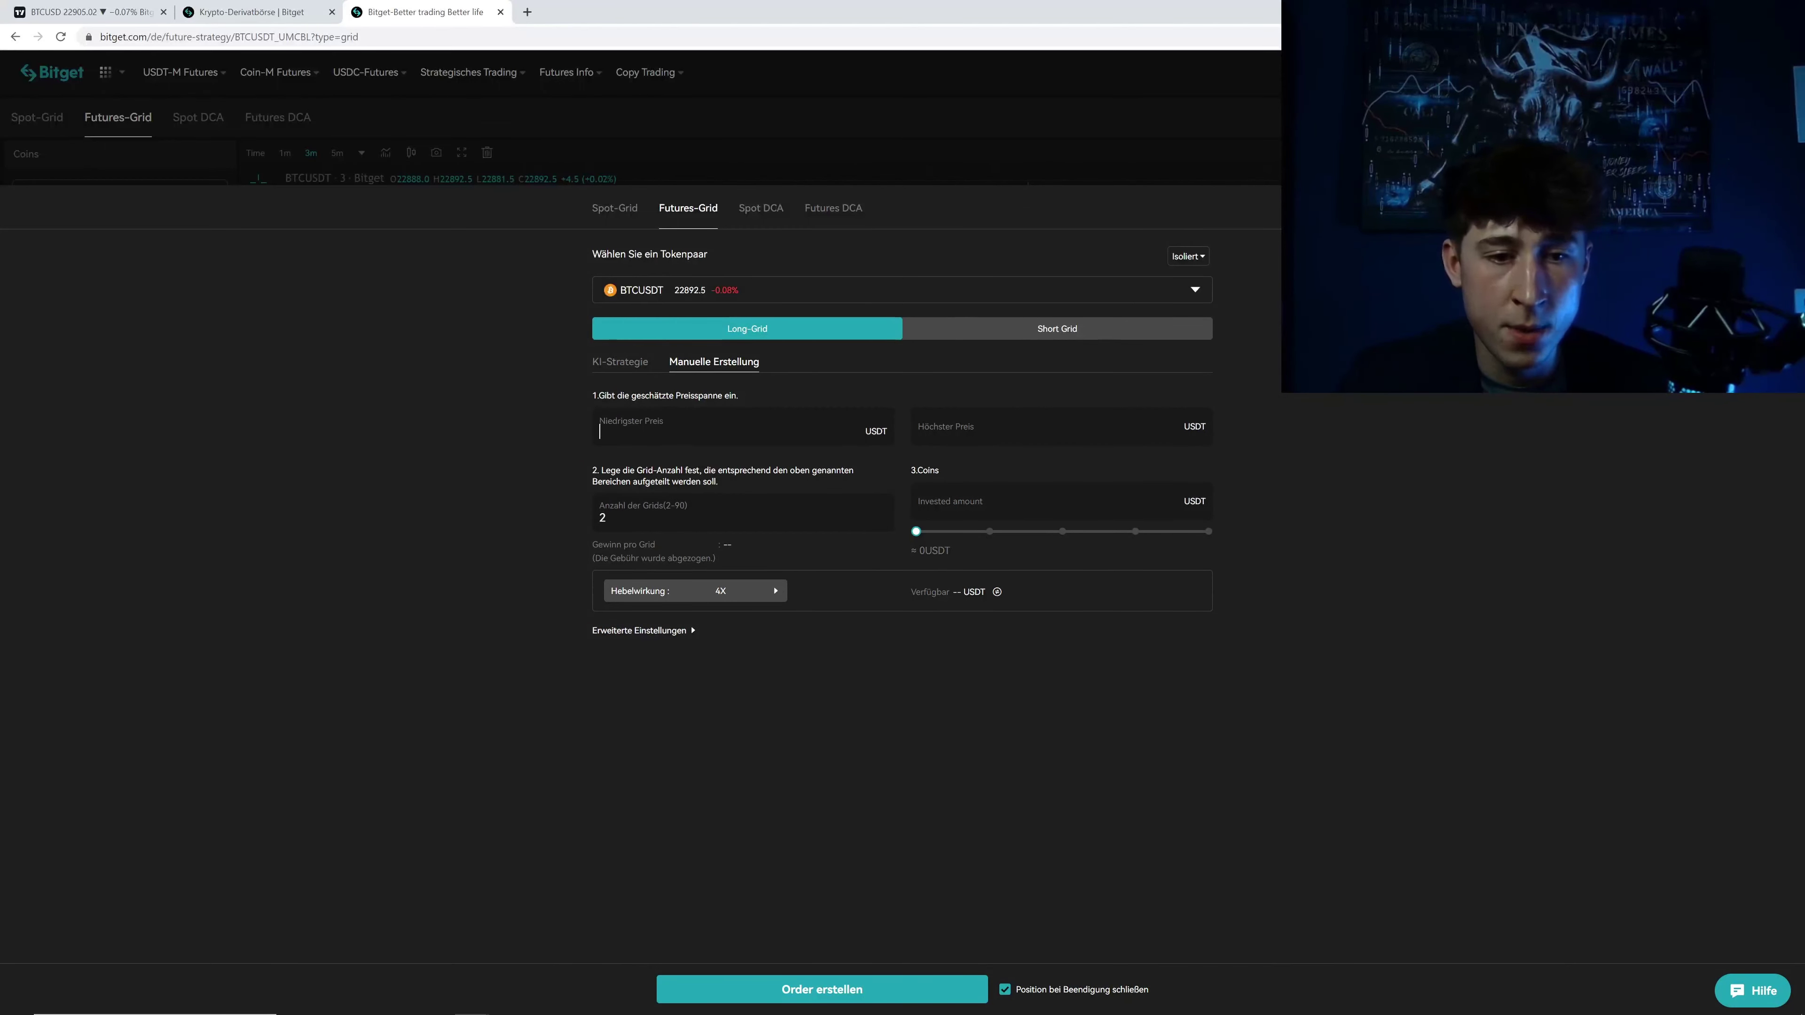
{"action": "left_click", "coordinate": [708, 426]}
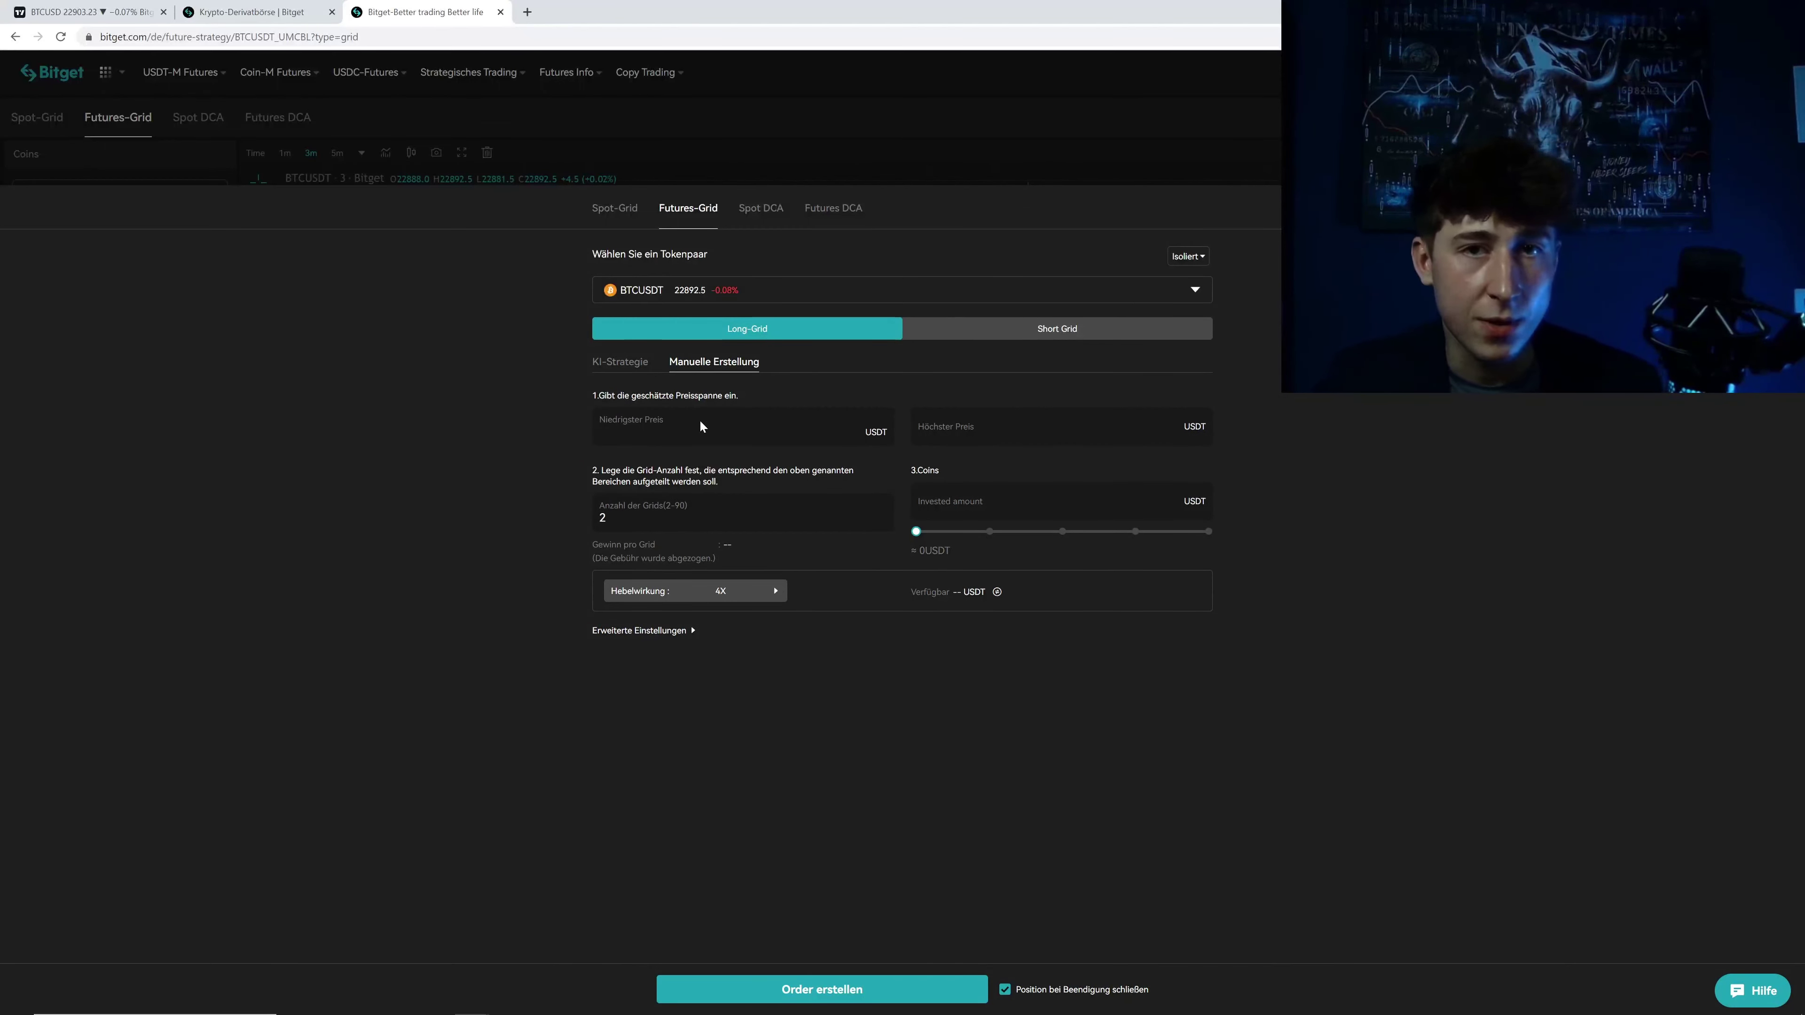
{"action": "type", "text": "12000"}
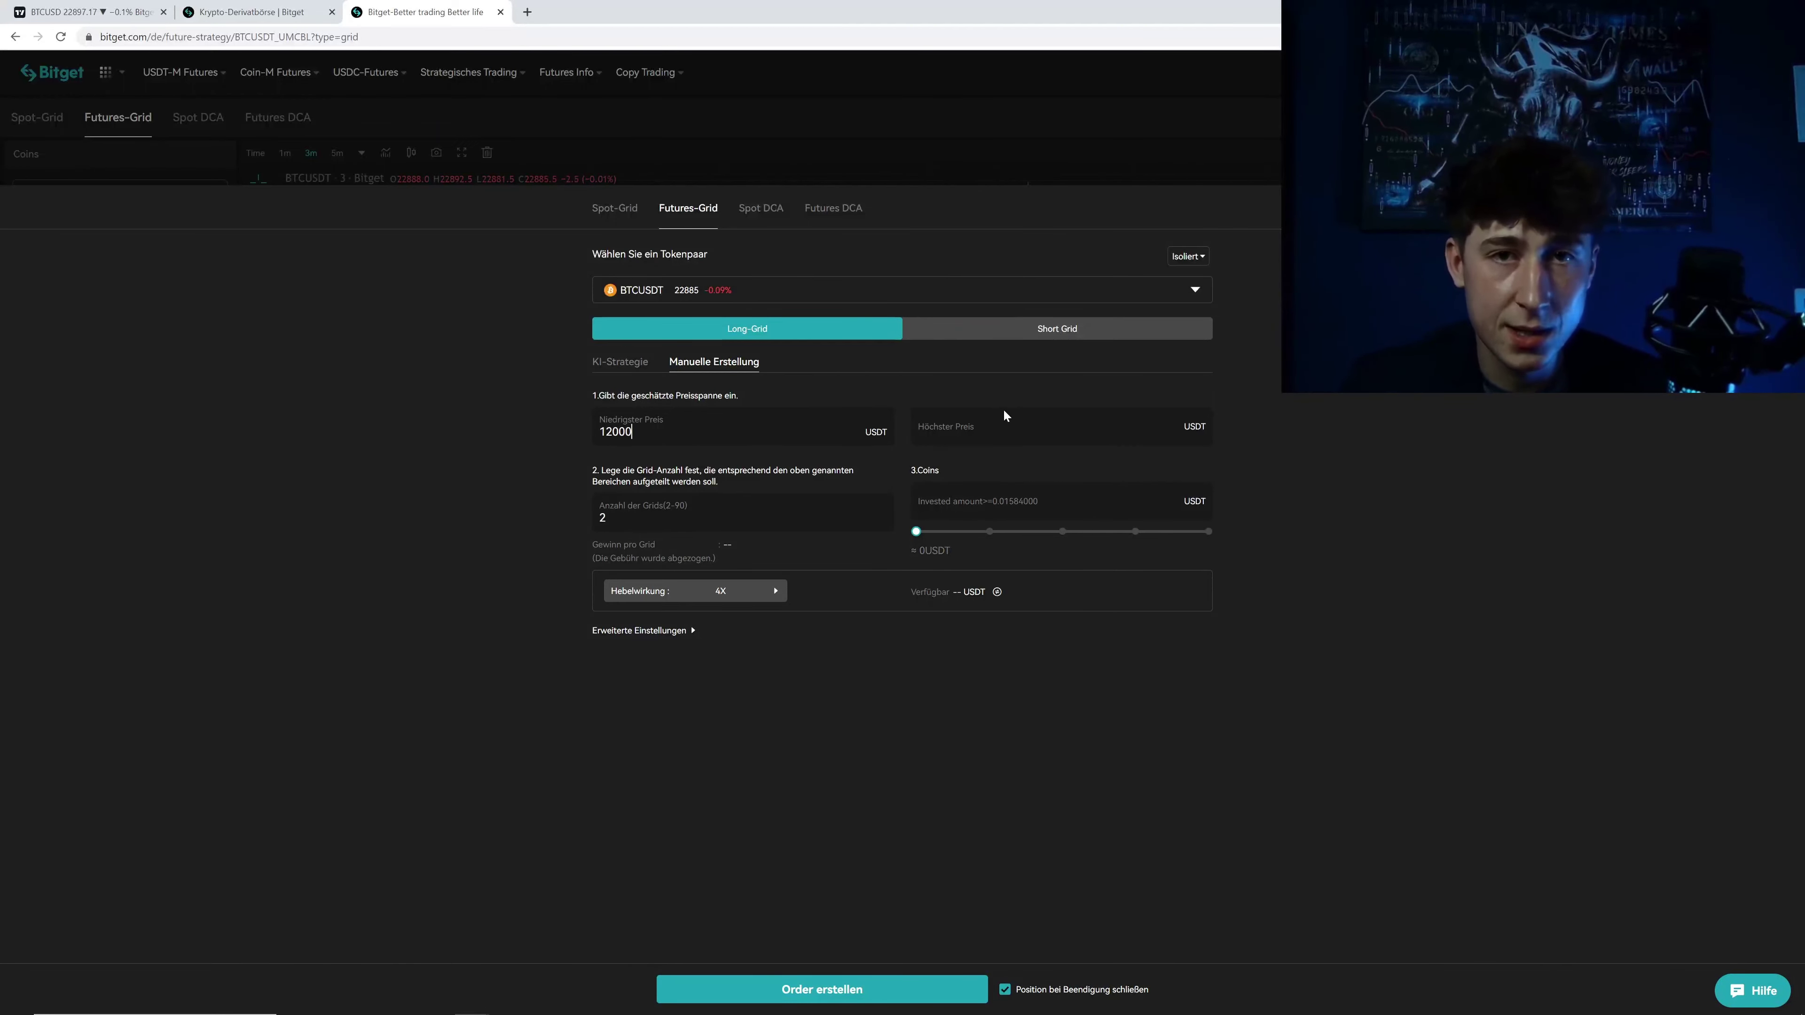
{"action": "left_click", "coordinate": [912, 435]}
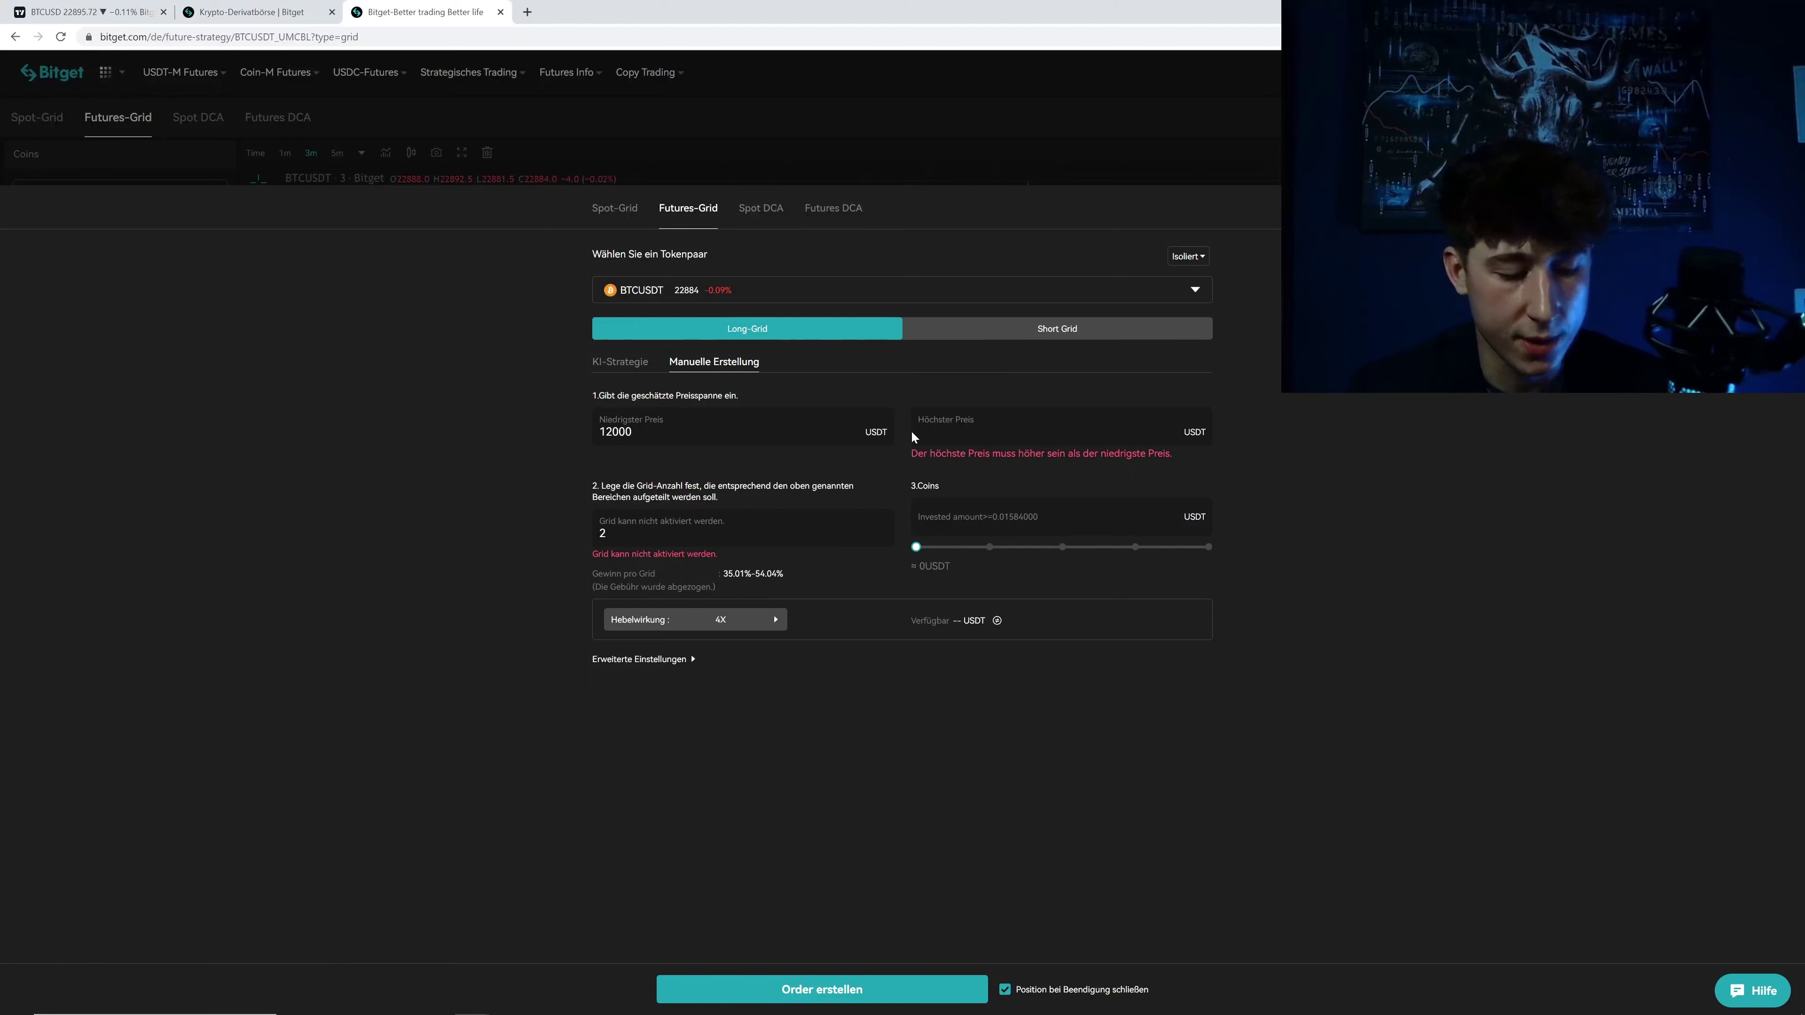
{"action": "type", "text": "25000"}
{"action": "key", "text": "Tab"}
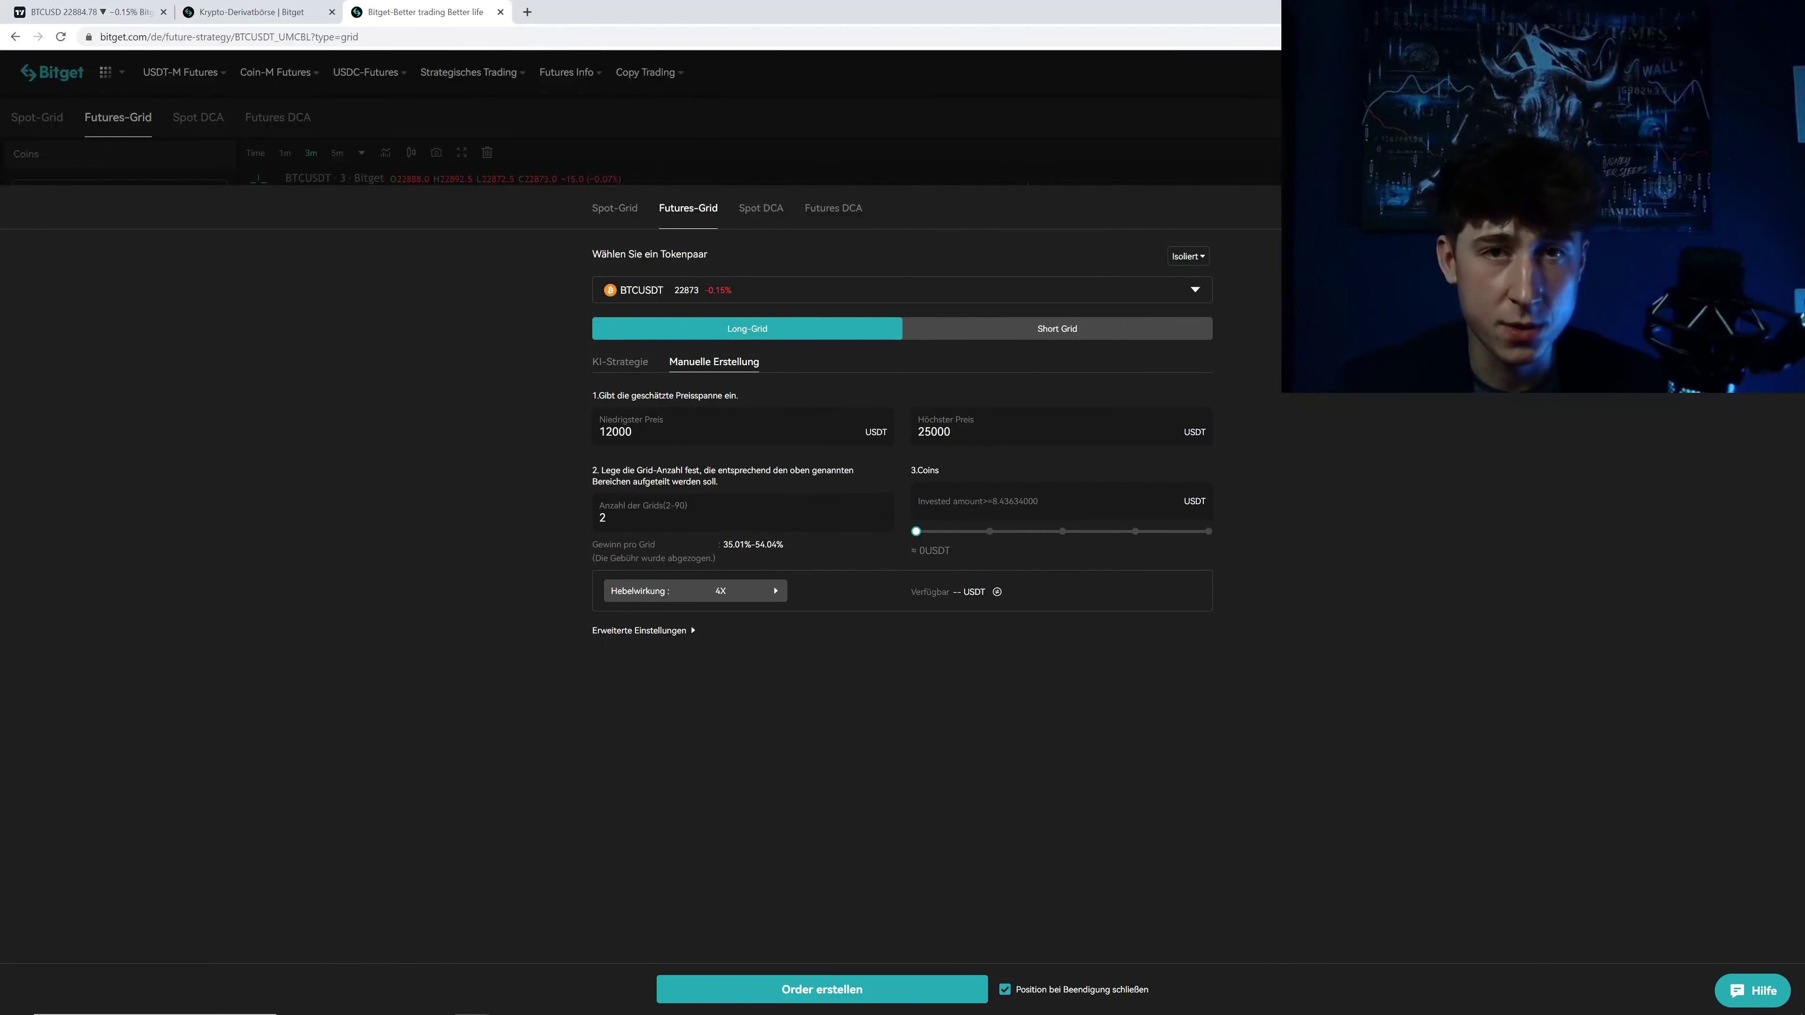
Step: Switch to the TradingView Bitcoin chart and brush red strokes over the grid levels below the horizontal blue entry line
{"action": "key", "text": "ctrl+1"}
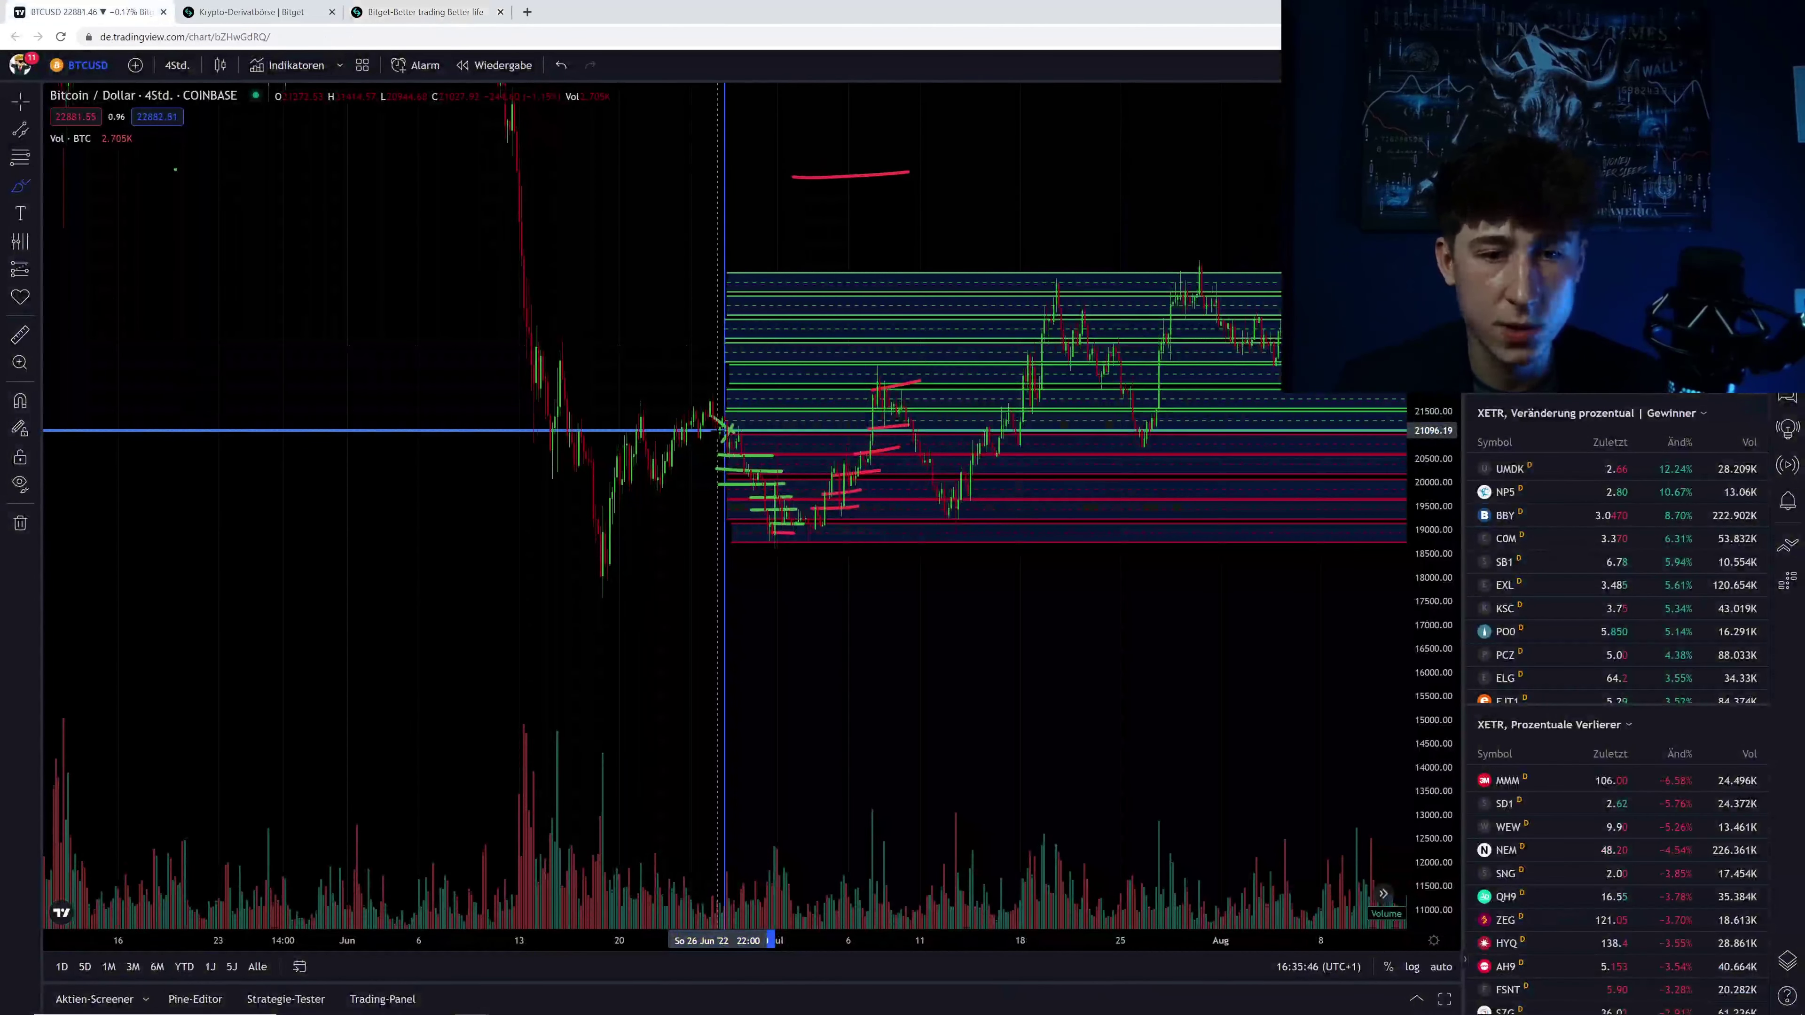
{"action": "left_click_drag", "start_coordinate": [739, 456], "coordinate": [828, 456]}
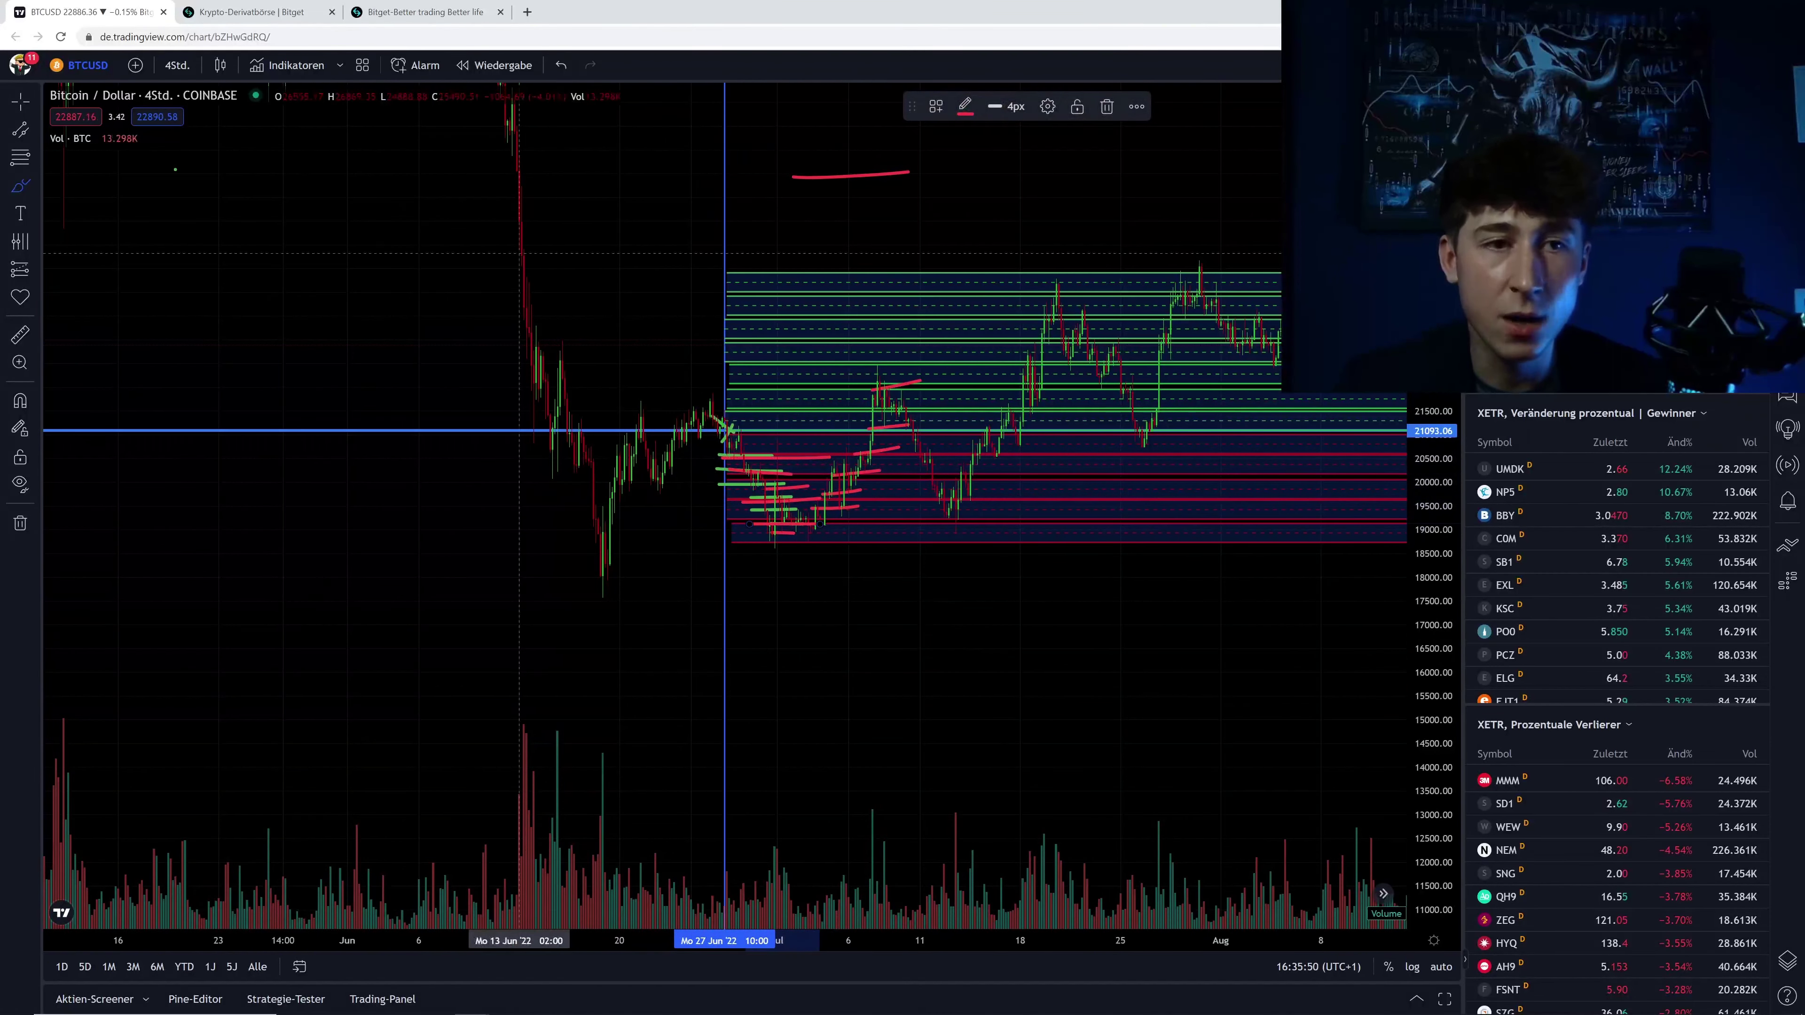
Step: Return to the Bitget grid form and try grid counts of 50, 20 and 60, comparing profit per grid and minimum investment
{"action": "left_click", "coordinate": [427, 12]}
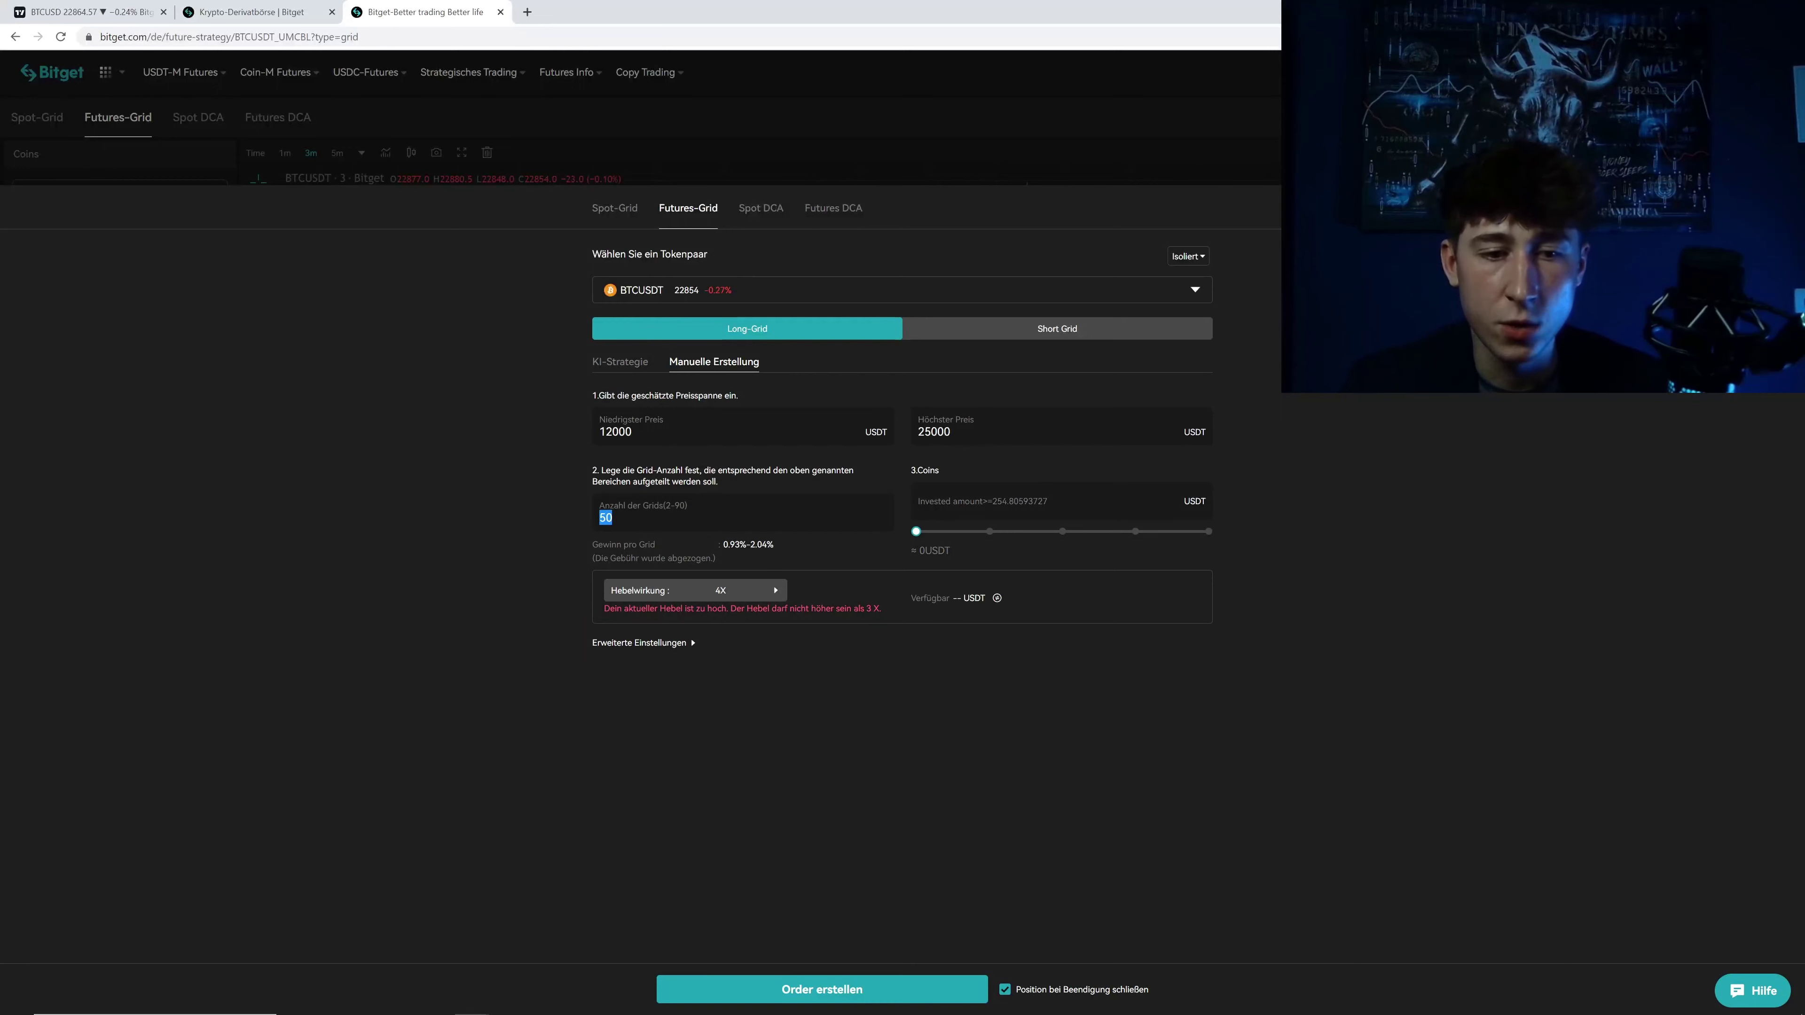
{"action": "left_click", "coordinate": [918, 505]}
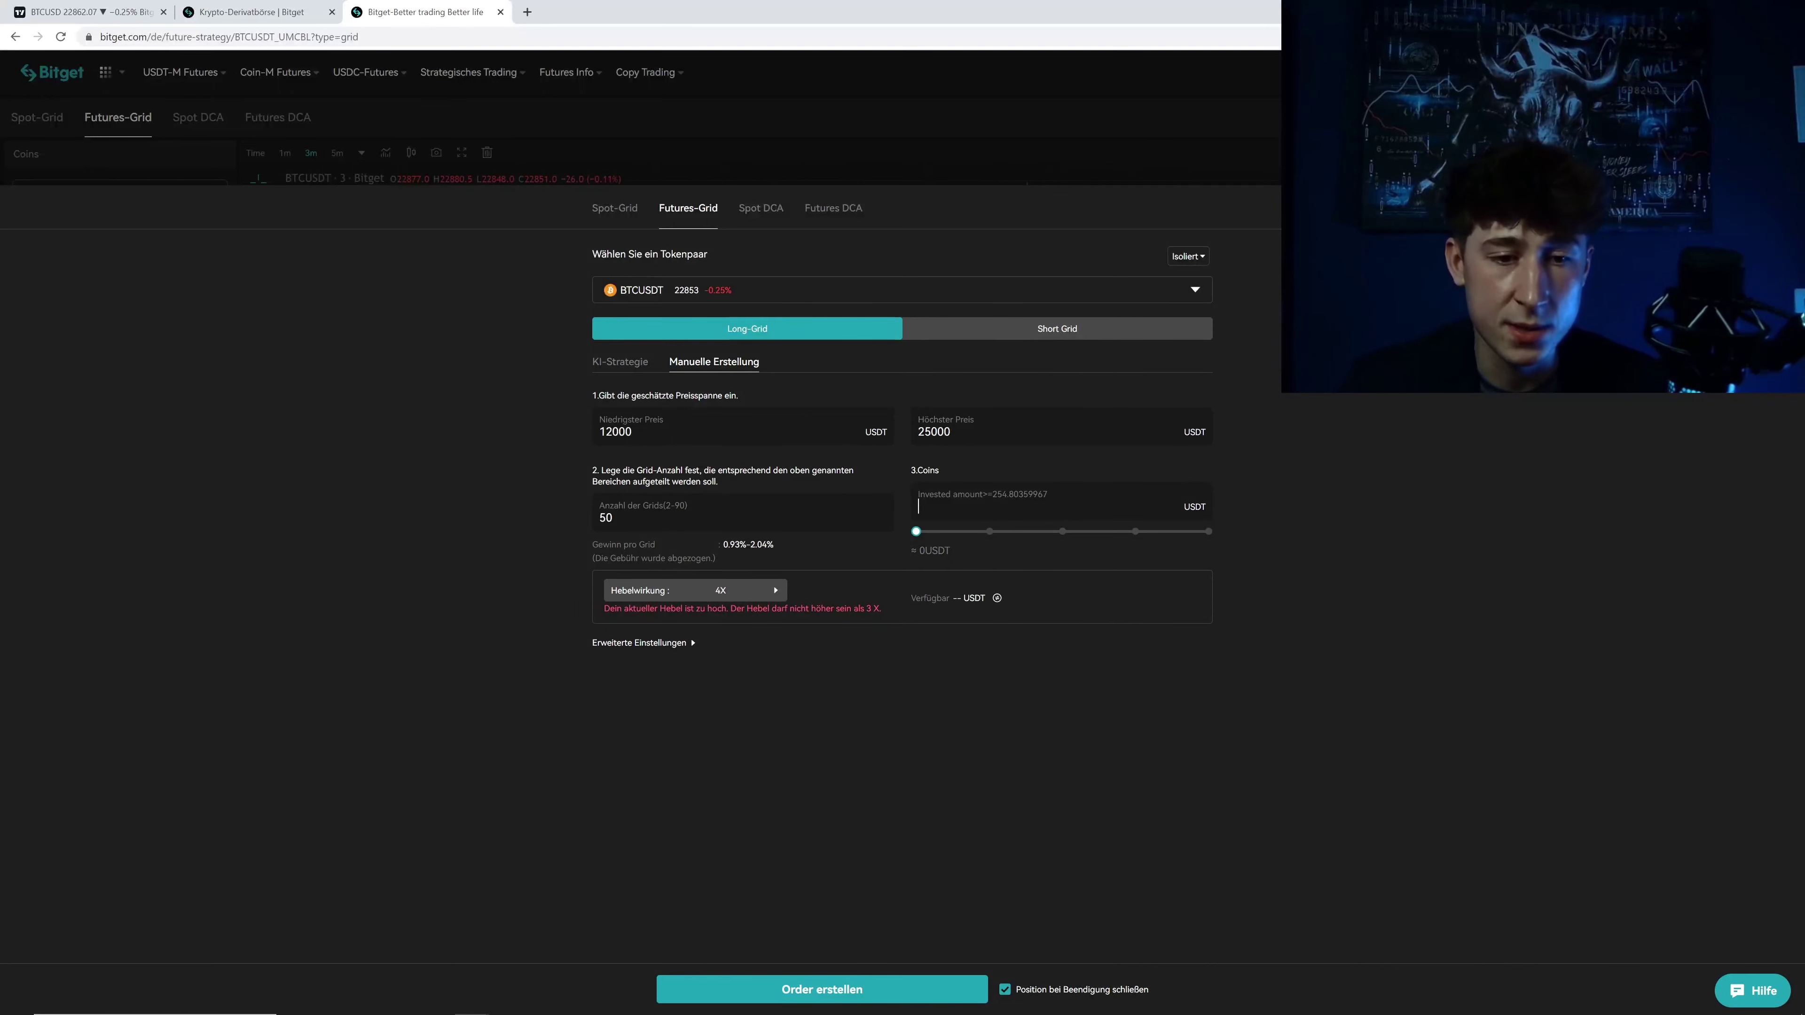
{"action": "left_click_drag", "start_coordinate": [615, 519], "coordinate": [589, 526]}
{"action": "type", "text": "20"}
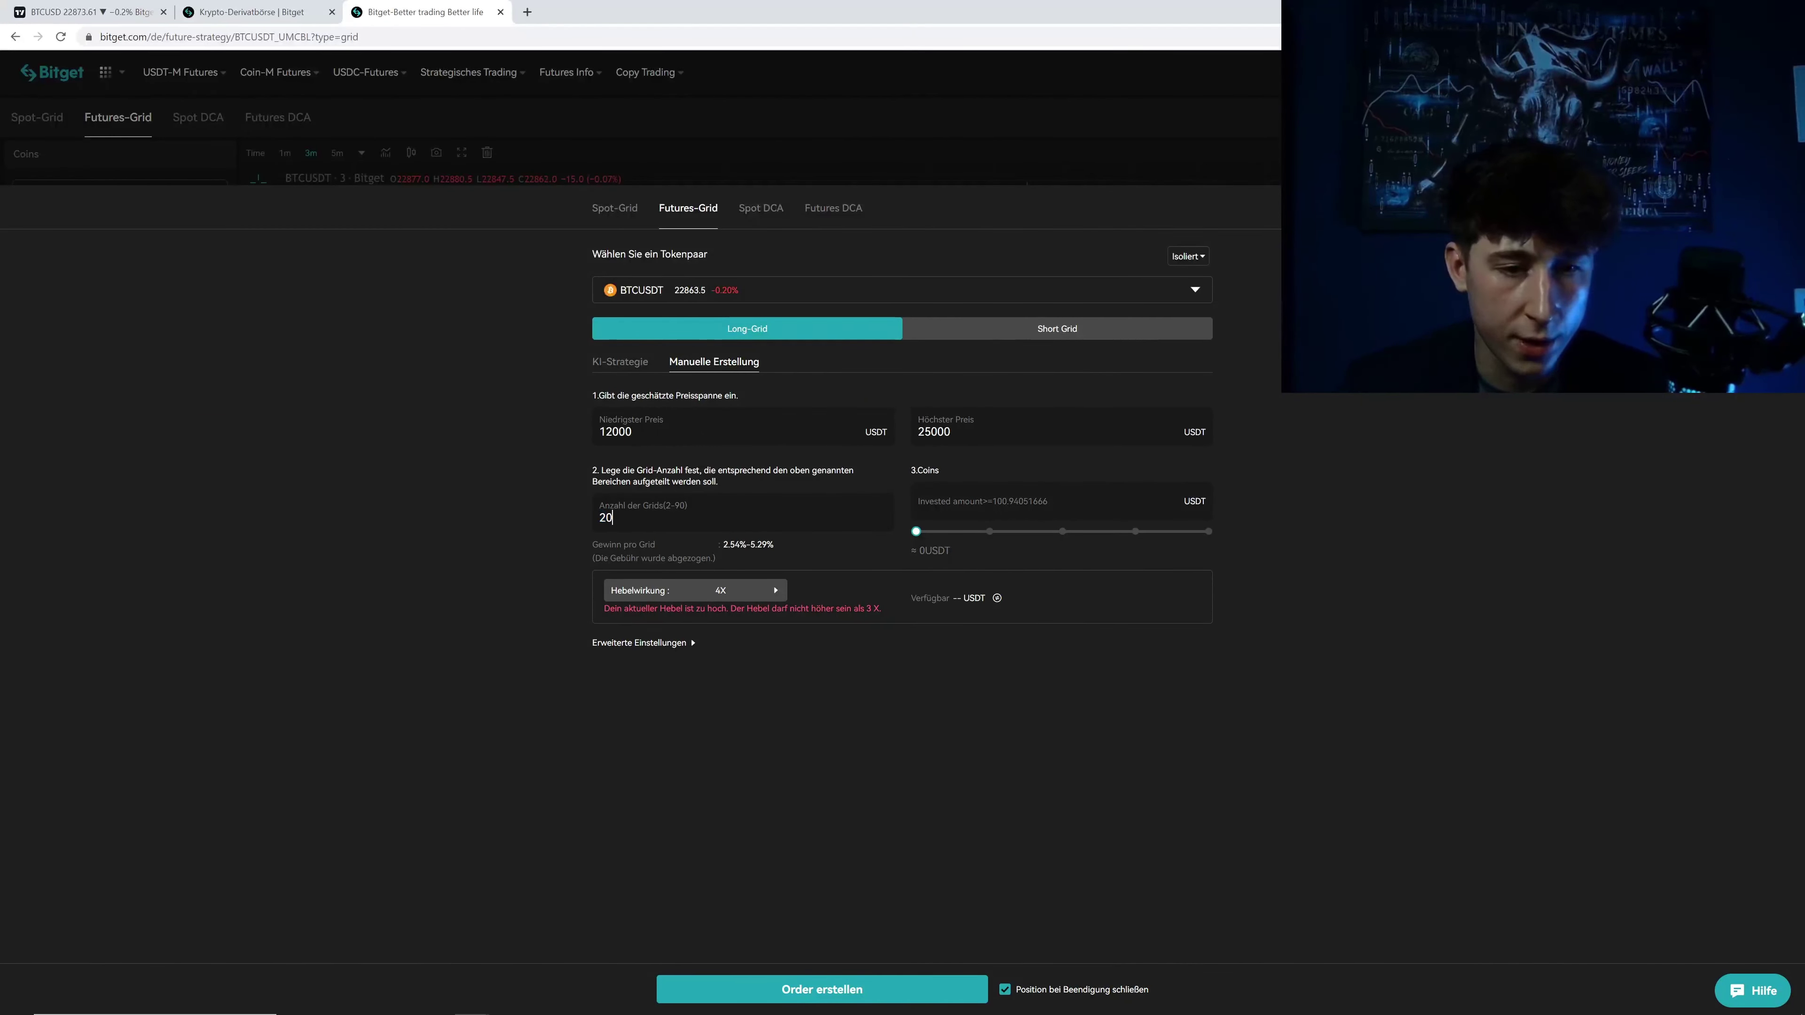
{"action": "key", "text": "ctrl+a"}
{"action": "type", "text": "60"}
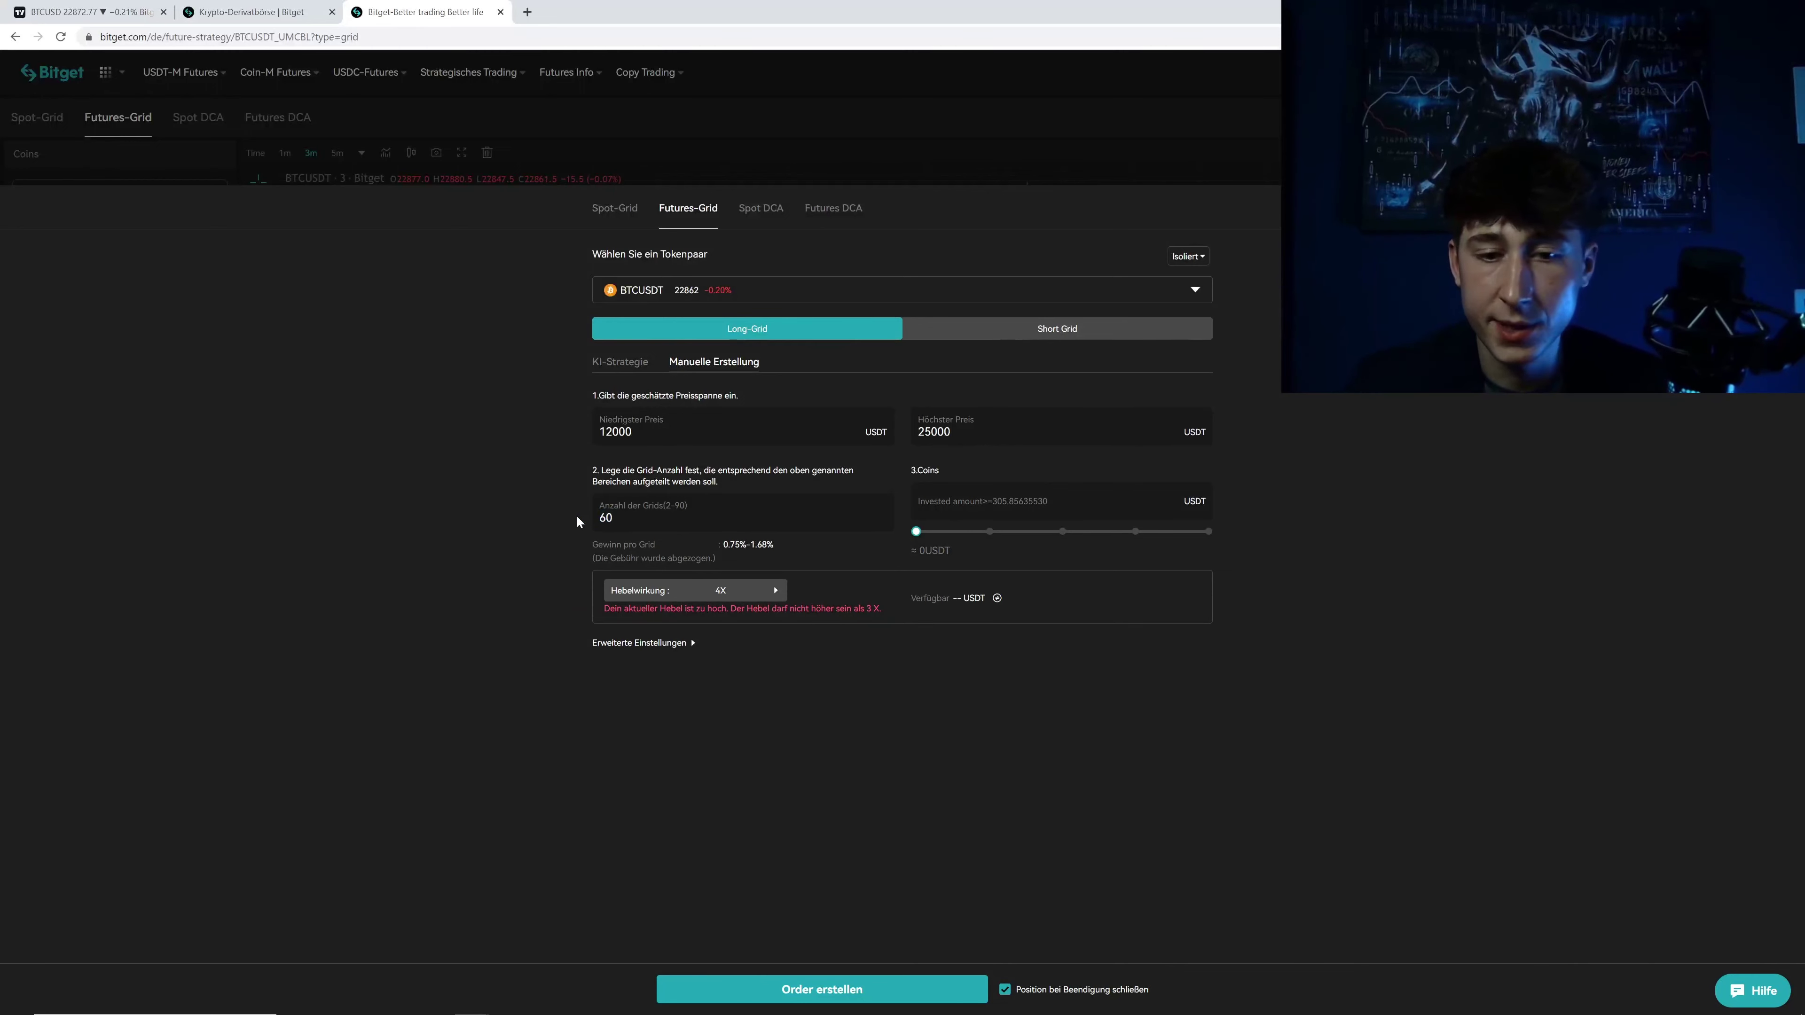
{"action": "left_click", "coordinate": [1033, 487]}
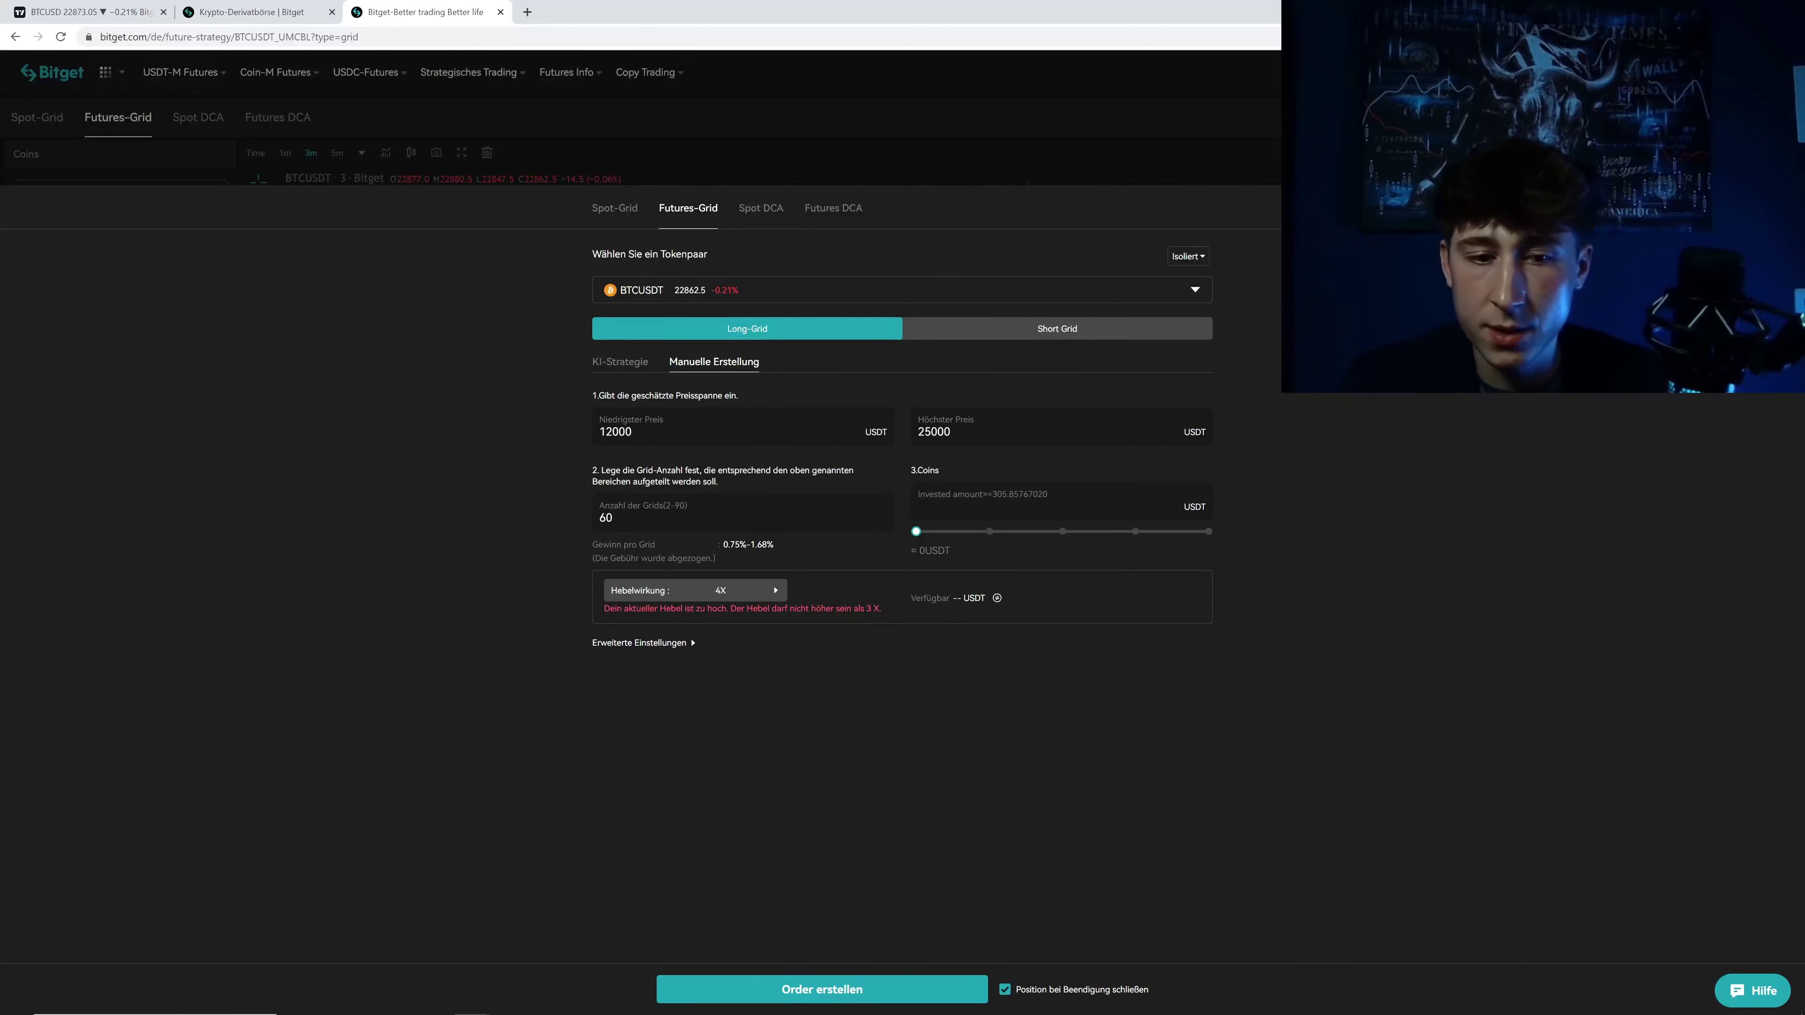
{"action": "left_click", "coordinate": [619, 533]}
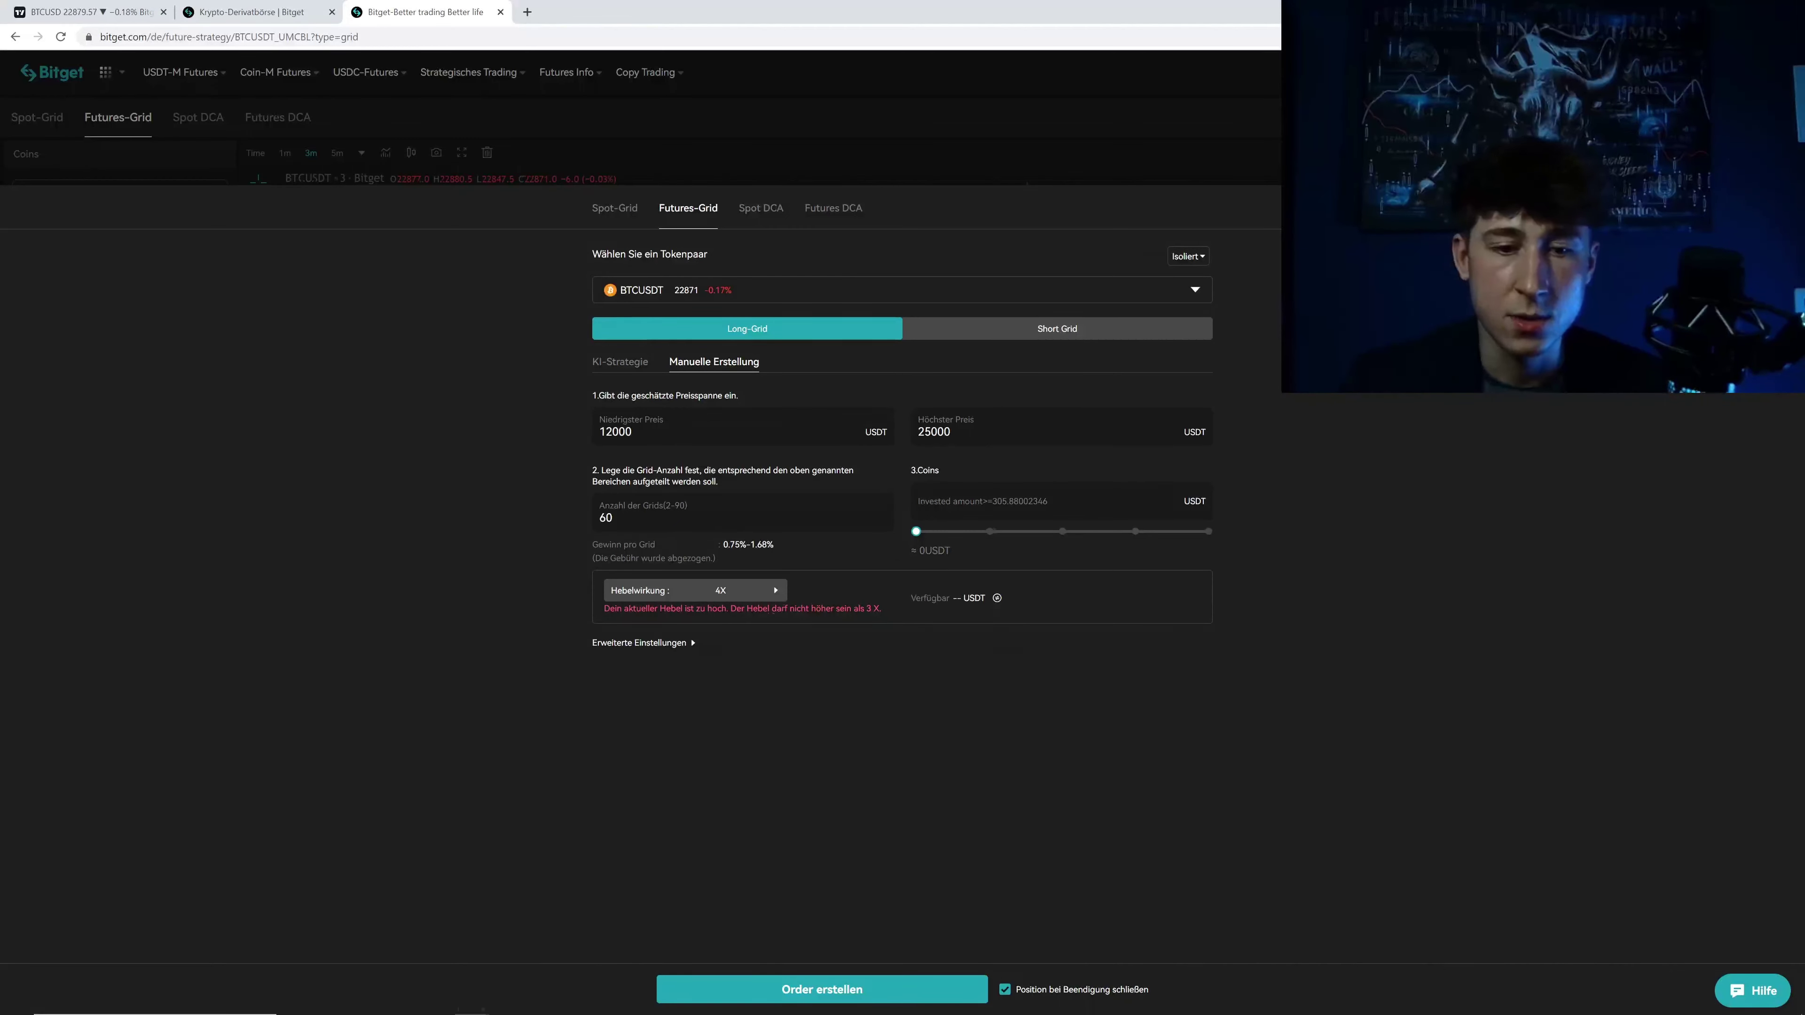
Step: Set the number of grids to 20 in the manual long grid
{"action": "left_click_drag", "start_coordinate": [614, 517], "coordinate": [541, 514]}
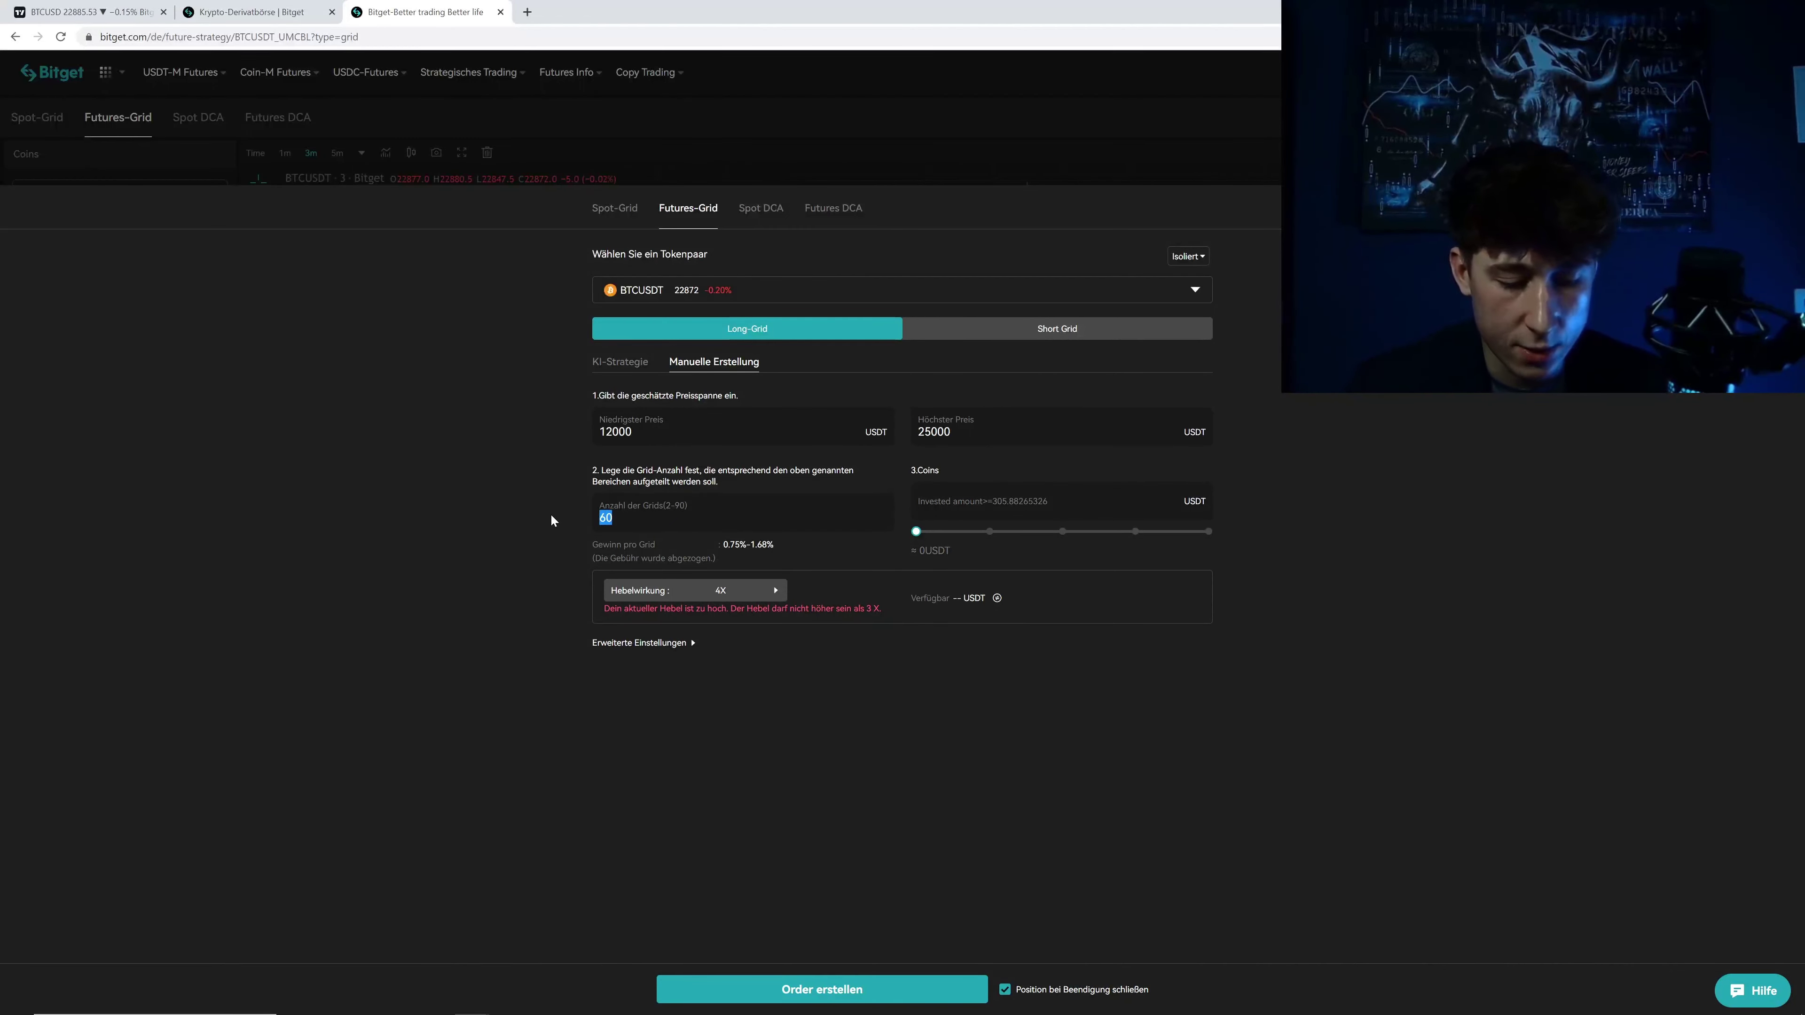
{"action": "type", "text": "20"}
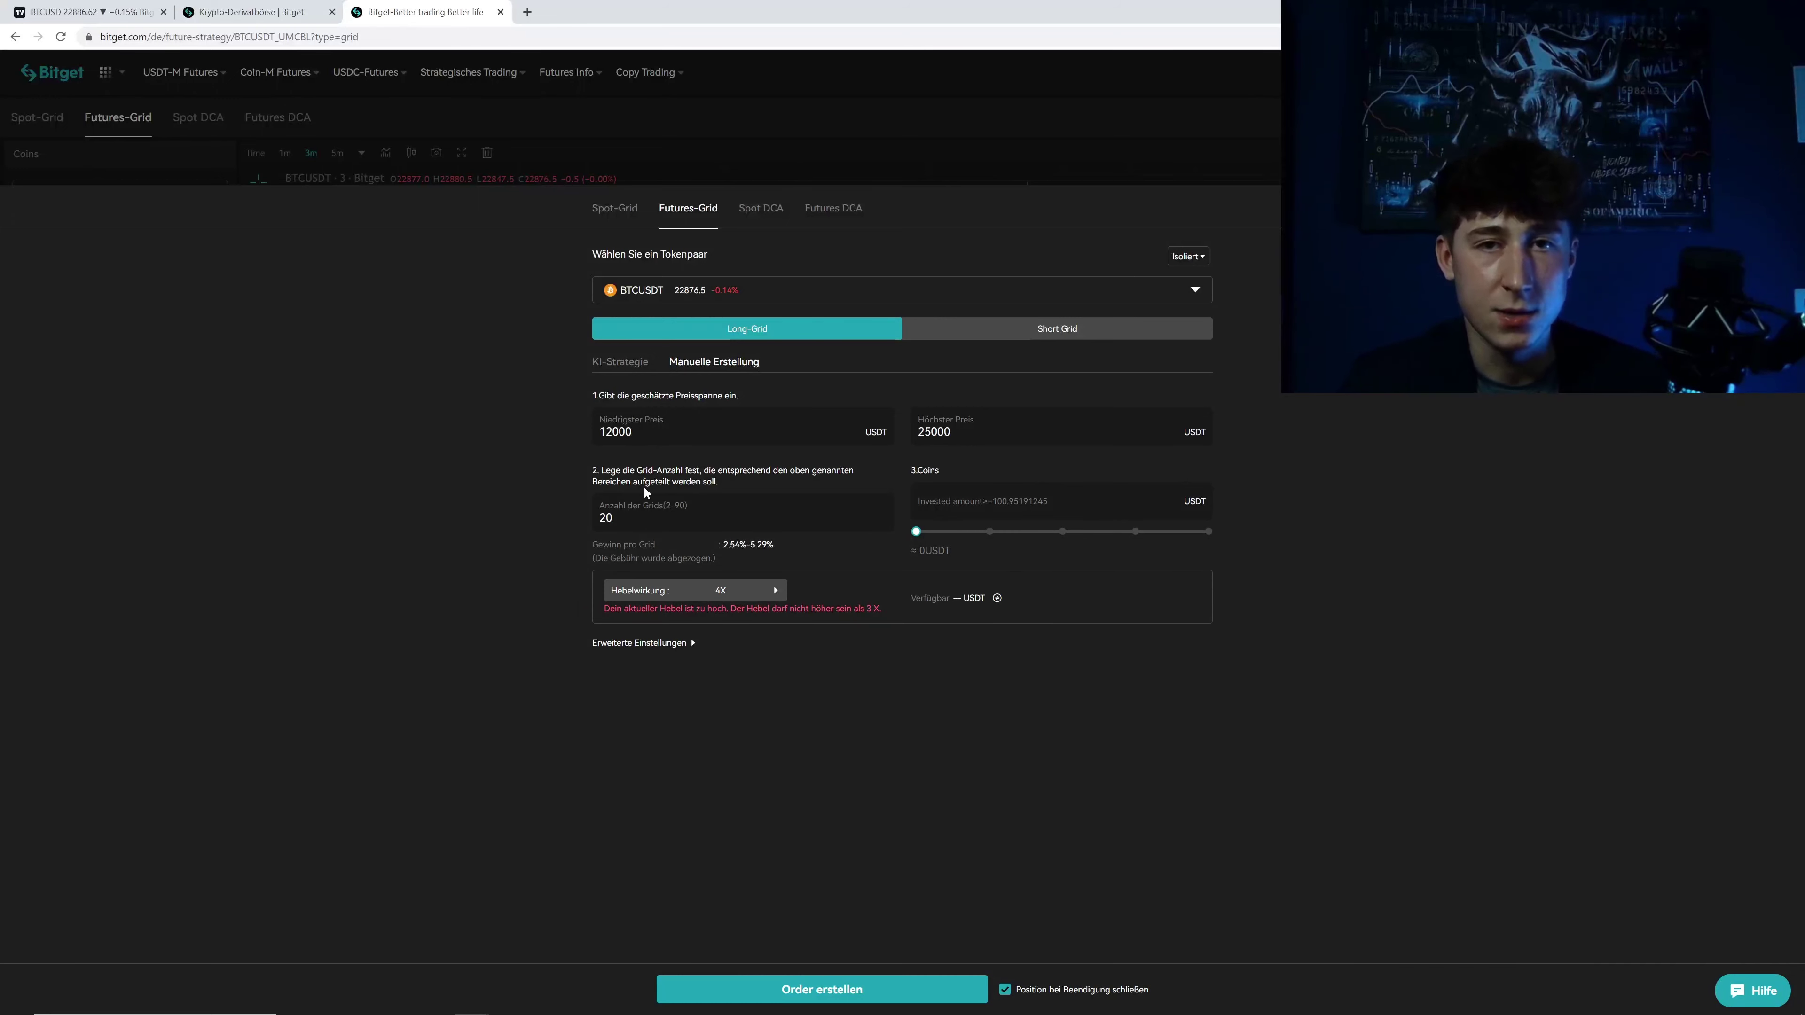
{"action": "left_click", "coordinate": [689, 516]}
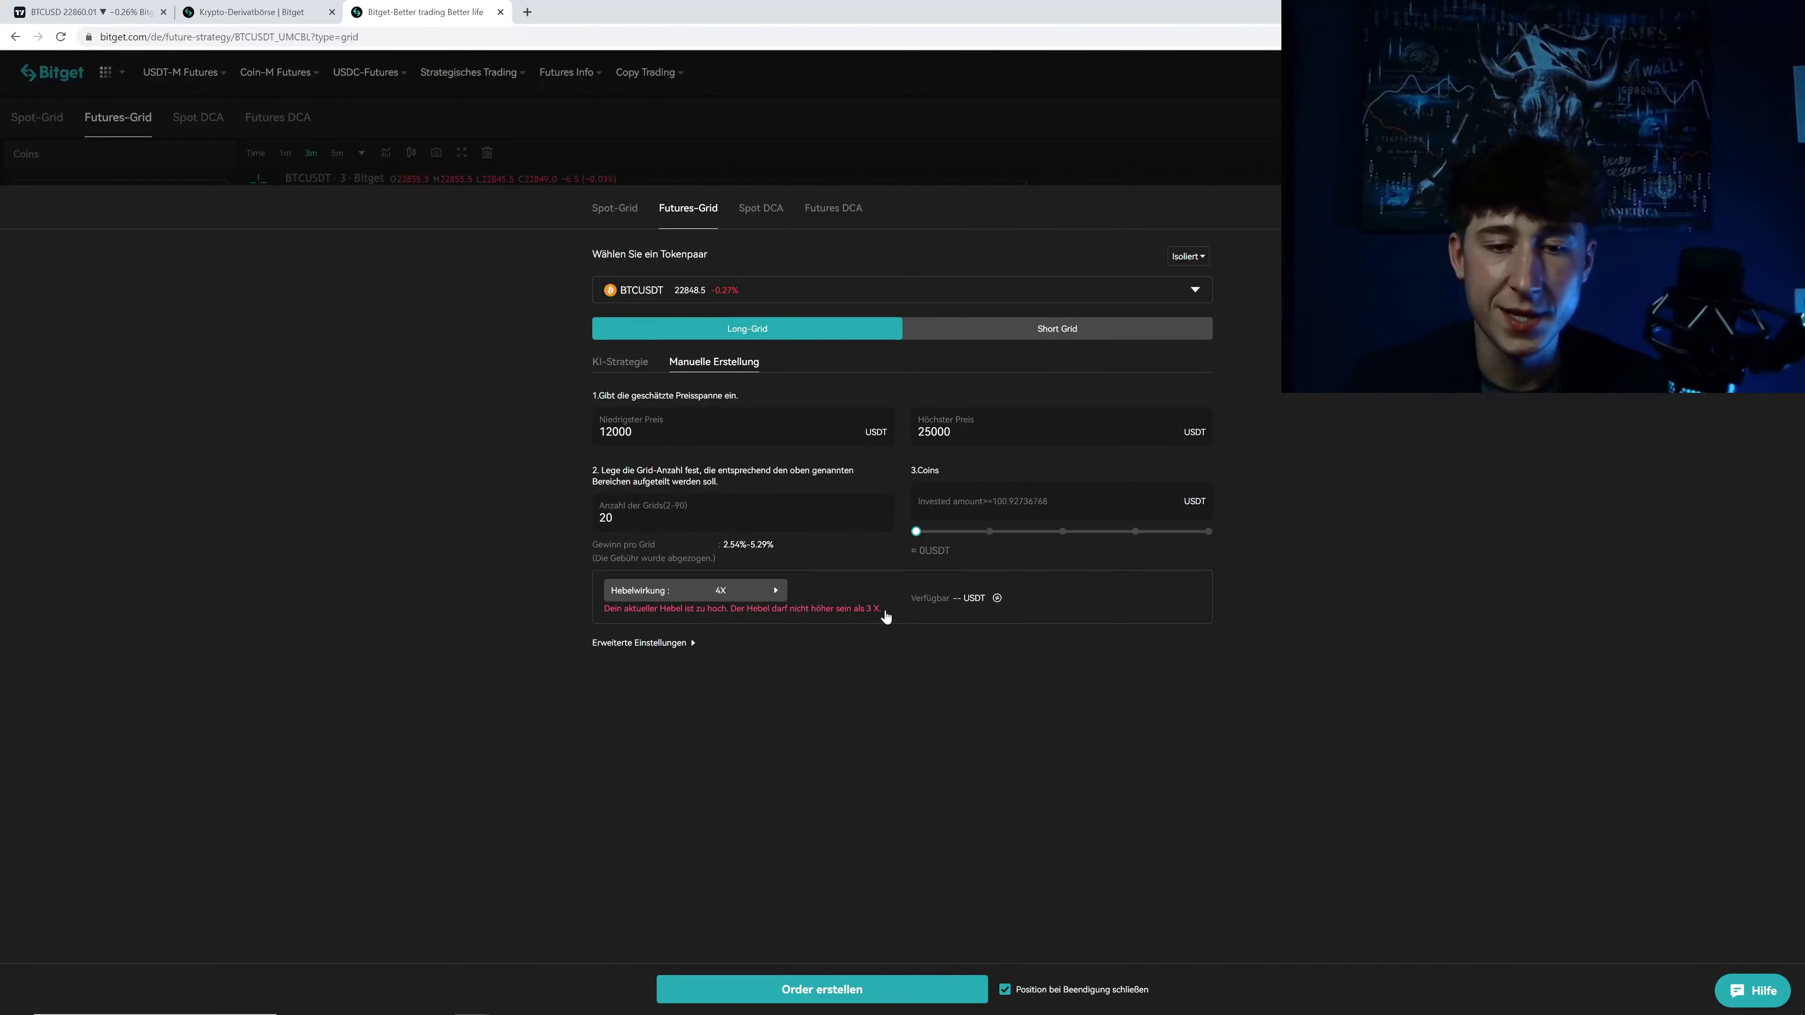
Step: Set the leverage of the BTCUSDT futures grid to 2X and confirm it
{"action": "left_click_drag", "start_coordinate": [883, 613], "coordinate": [801, 610]}
{"action": "left_click", "coordinate": [901, 222]}
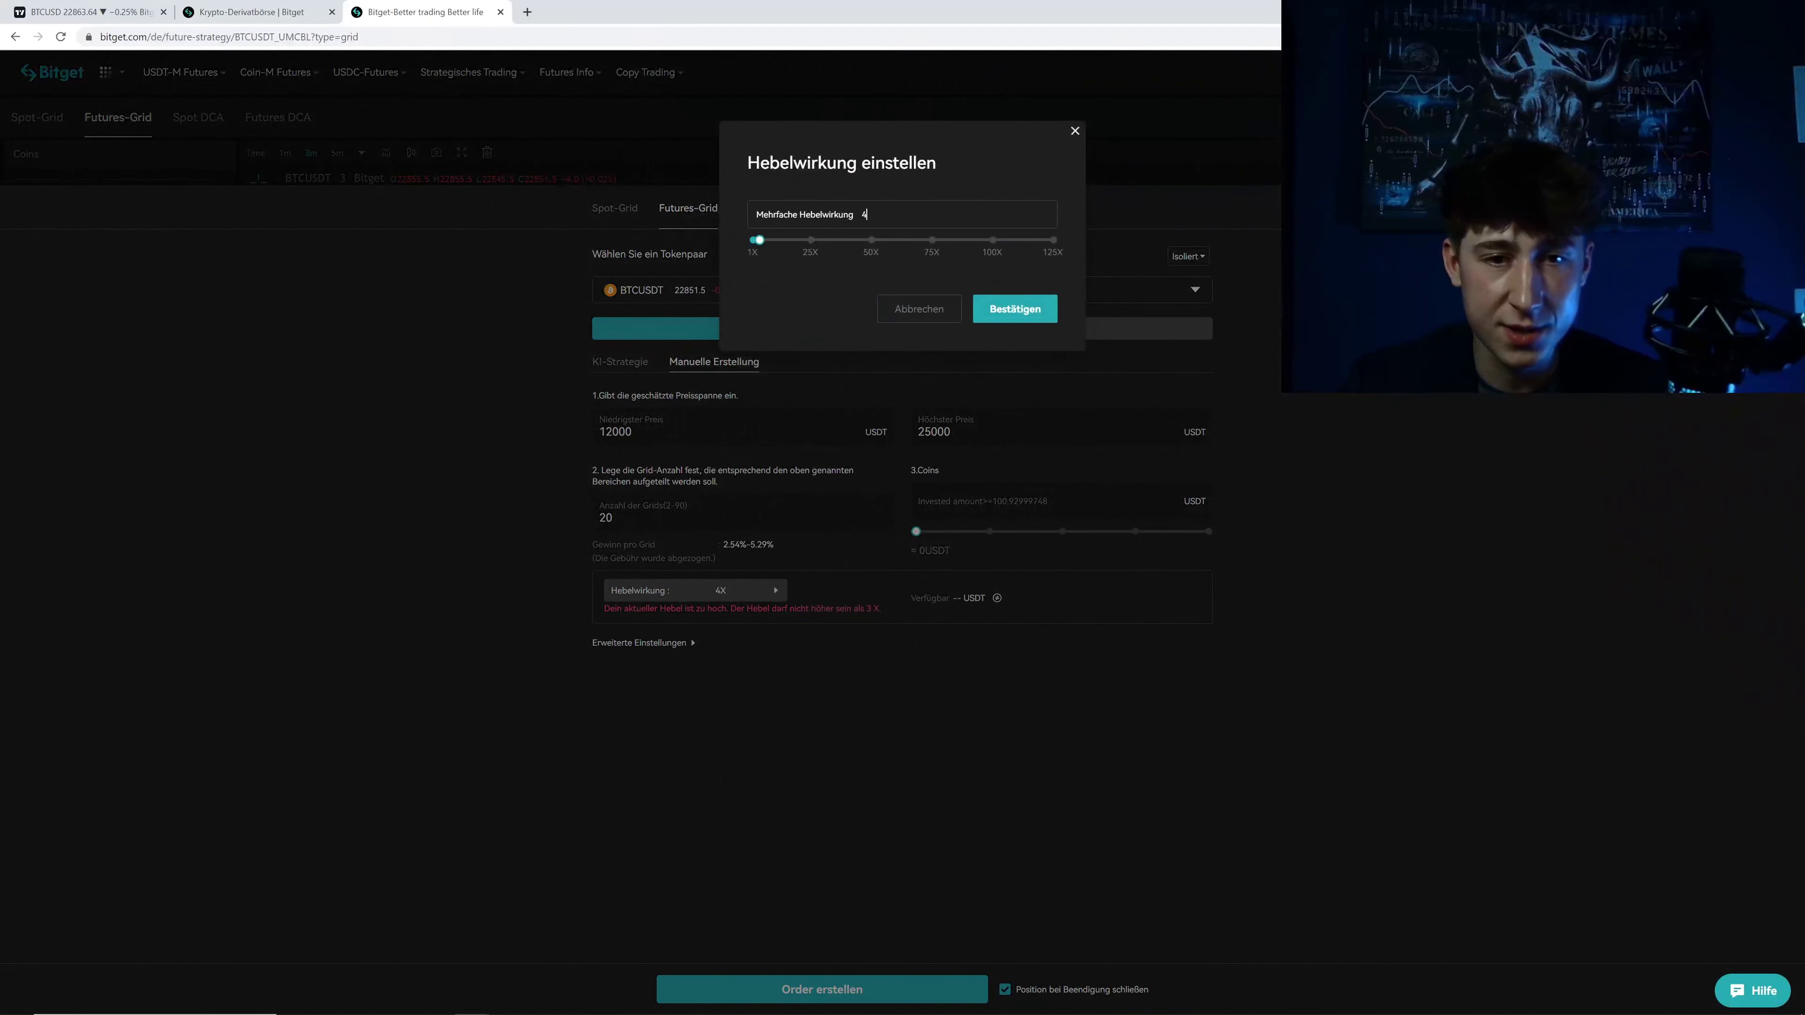
{"action": "type", "text": "2"}
{"action": "left_click", "coordinate": [1015, 308]}
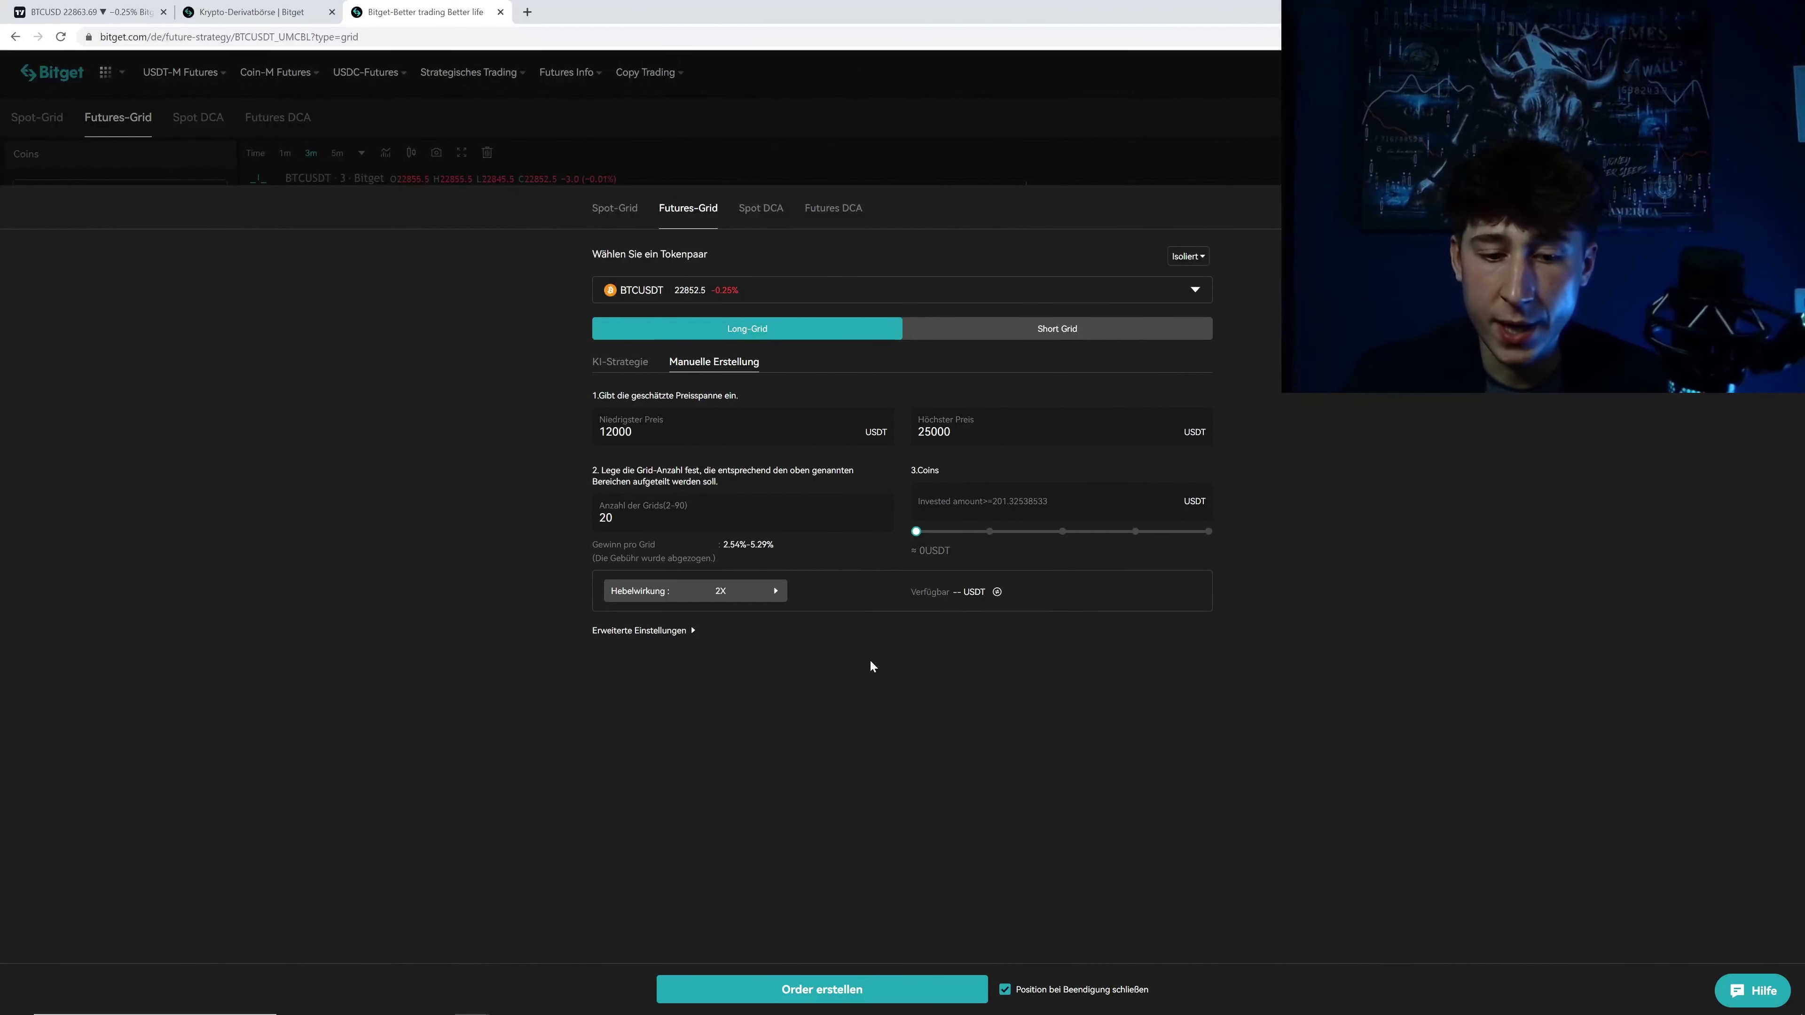
Step: Compare the AI strategy with manual creation and examine the AI strategy's 7-day grid APY for the BTCUSDT long grid
{"action": "left_click", "coordinate": [637, 364]}
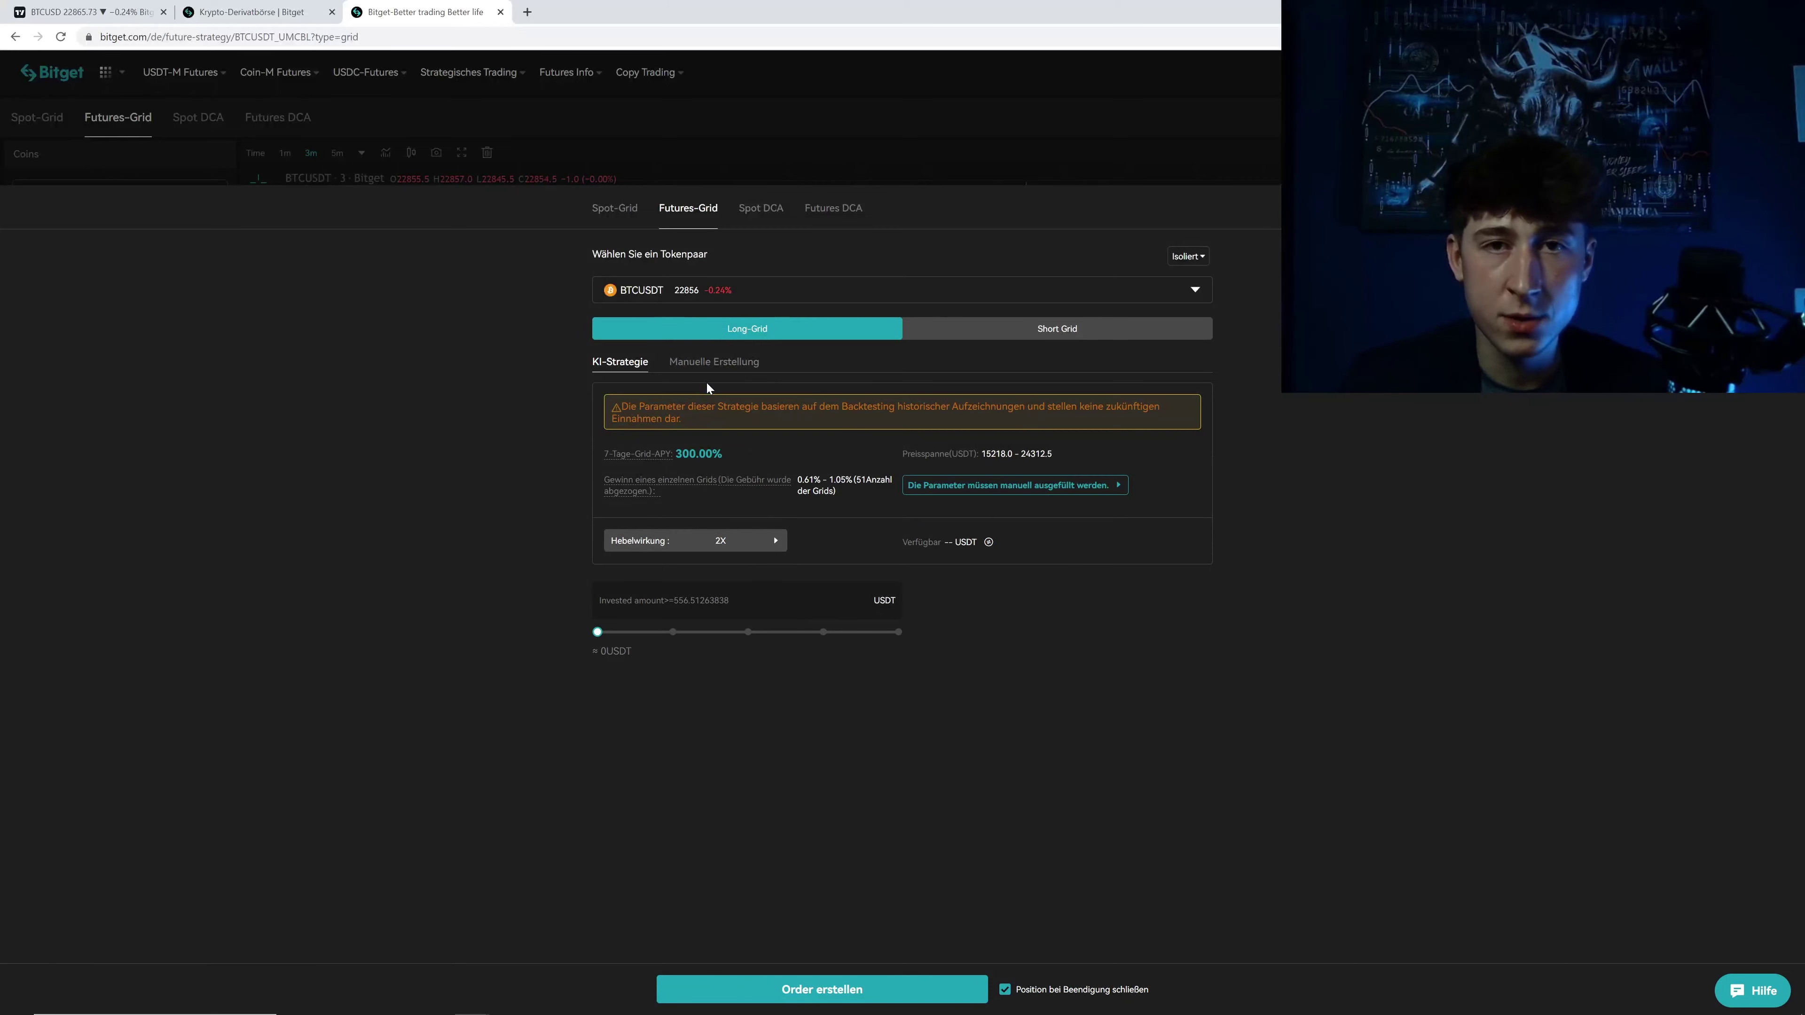
{"action": "left_click", "coordinate": [713, 362]}
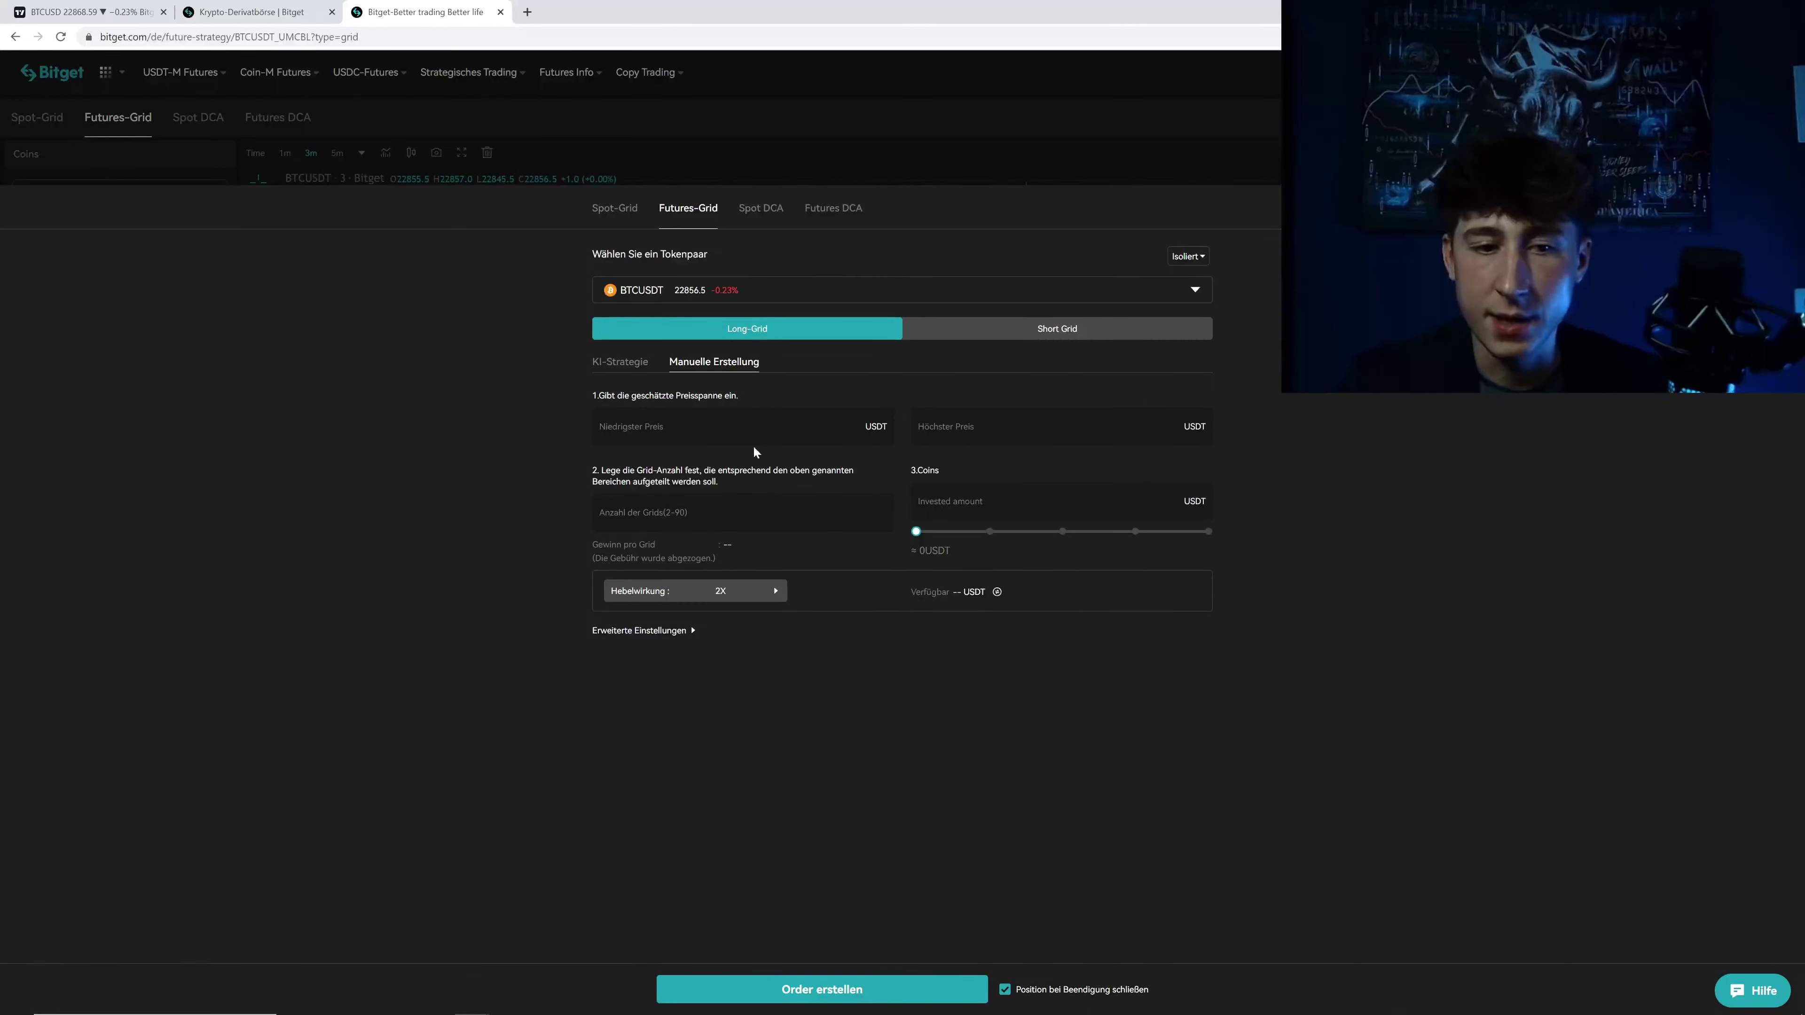
{"action": "left_click", "coordinate": [620, 363]}
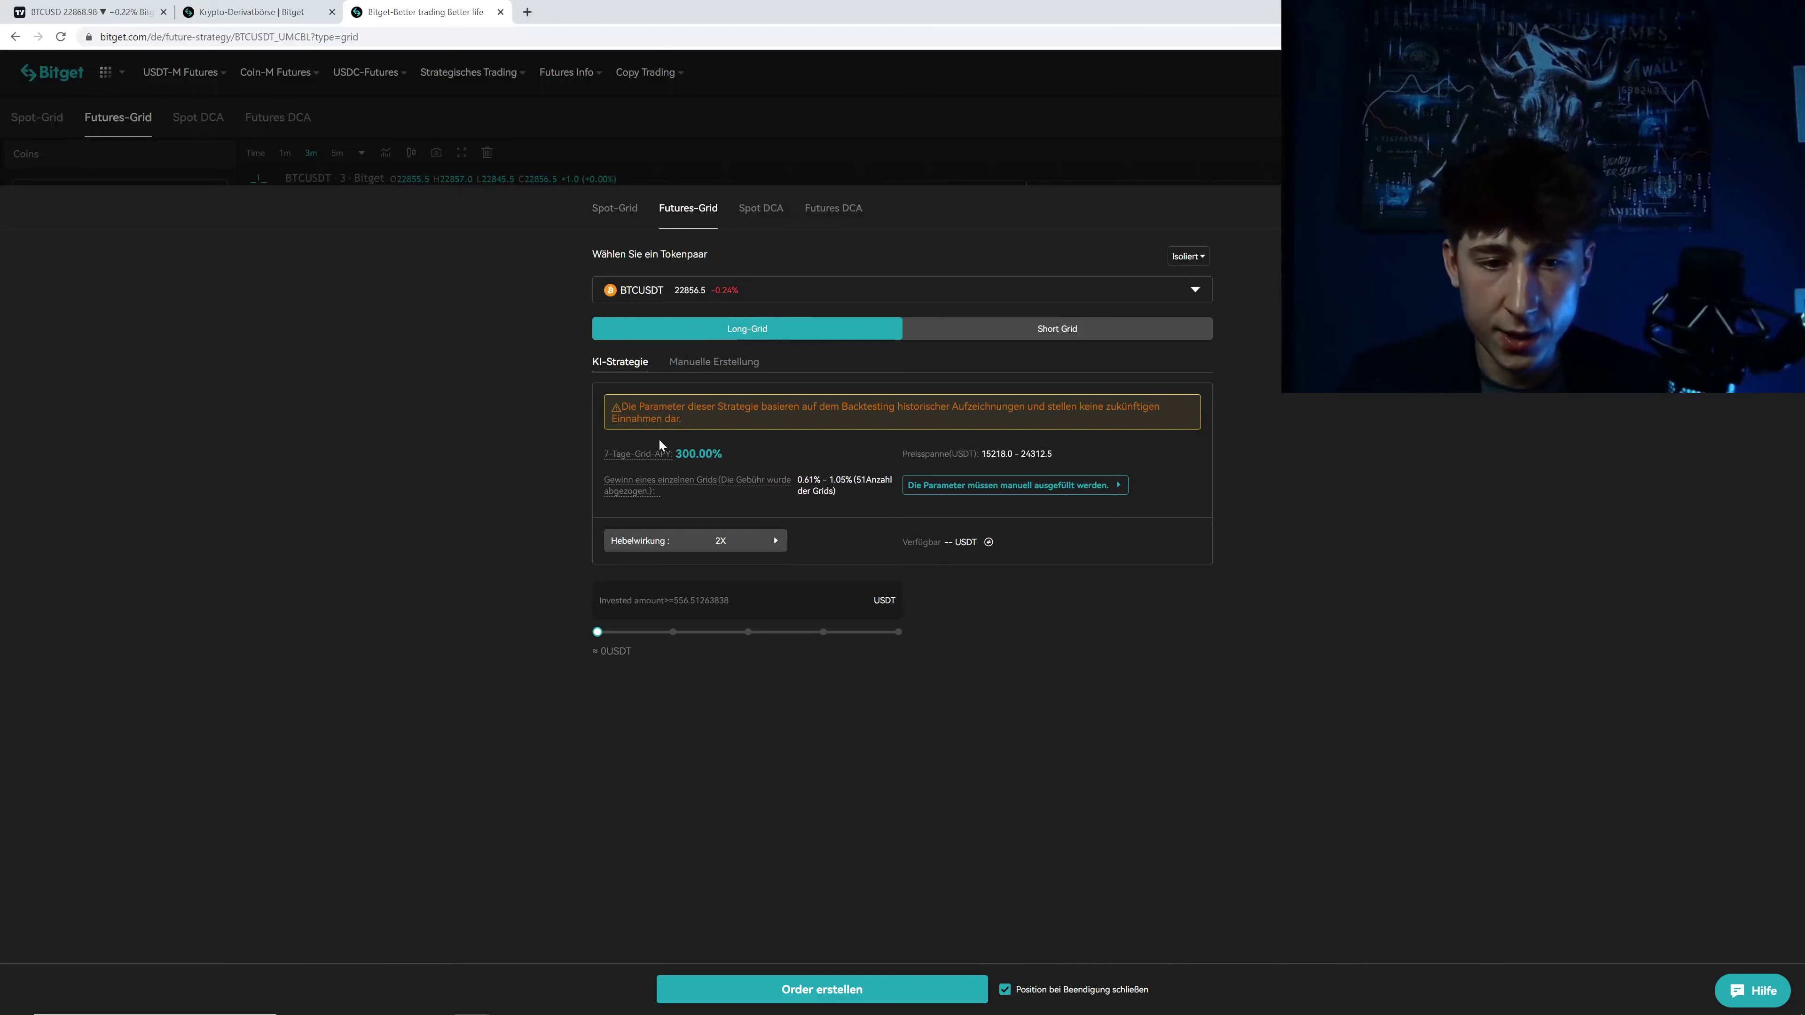
{"action": "left_click_drag", "start_coordinate": [724, 454], "coordinate": [674, 456]}
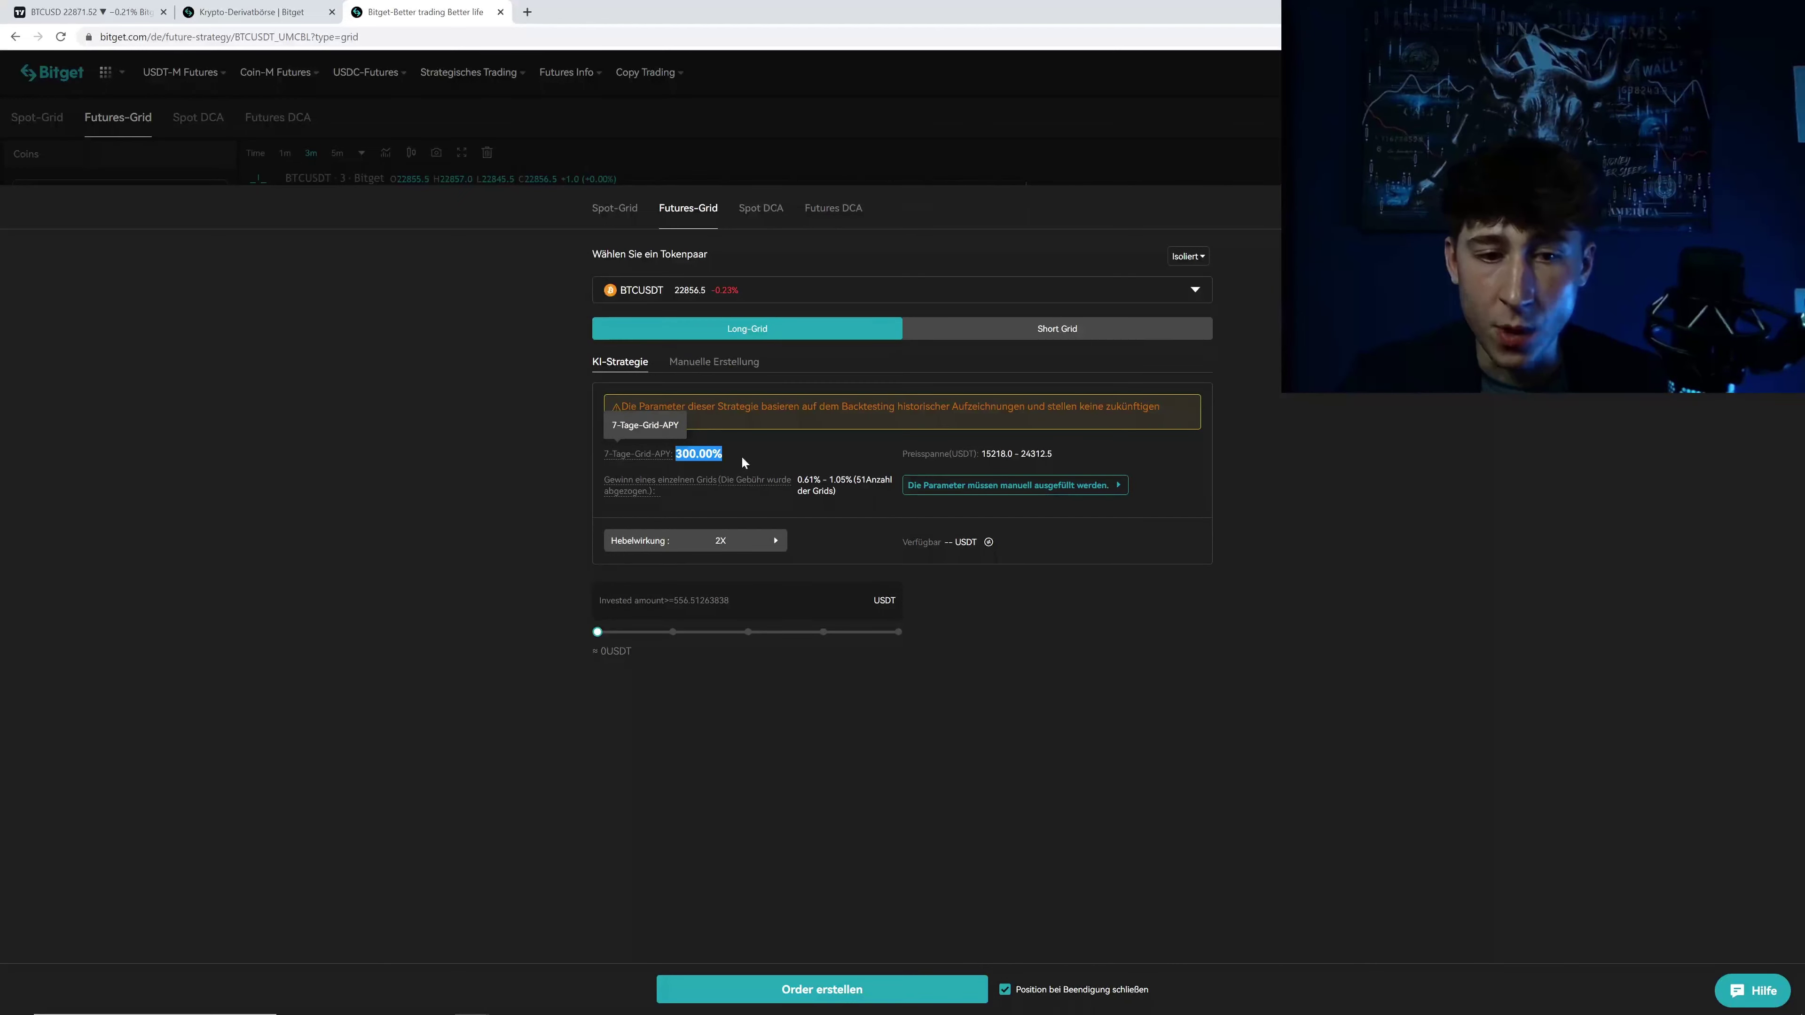
{"action": "left_click", "coordinate": [630, 459]}
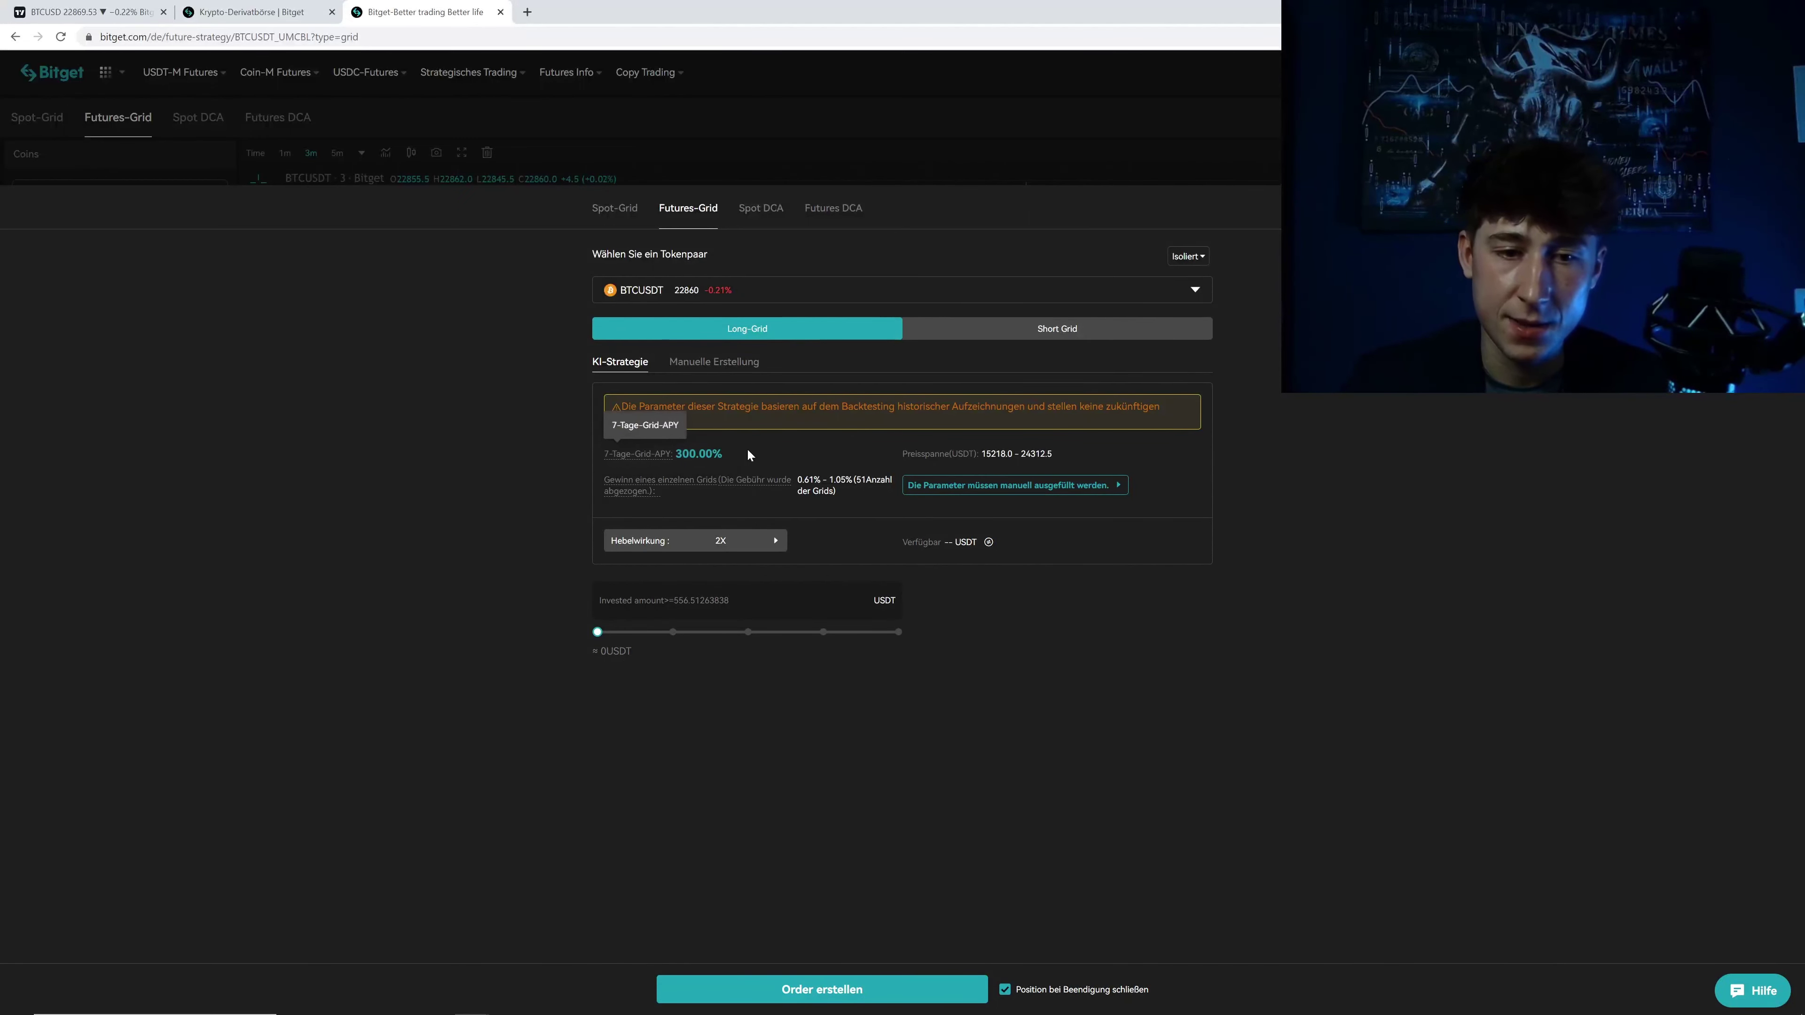
{"action": "left_click_drag", "start_coordinate": [748, 449], "coordinate": [649, 455]}
{"action": "left_click", "coordinate": [728, 456]}
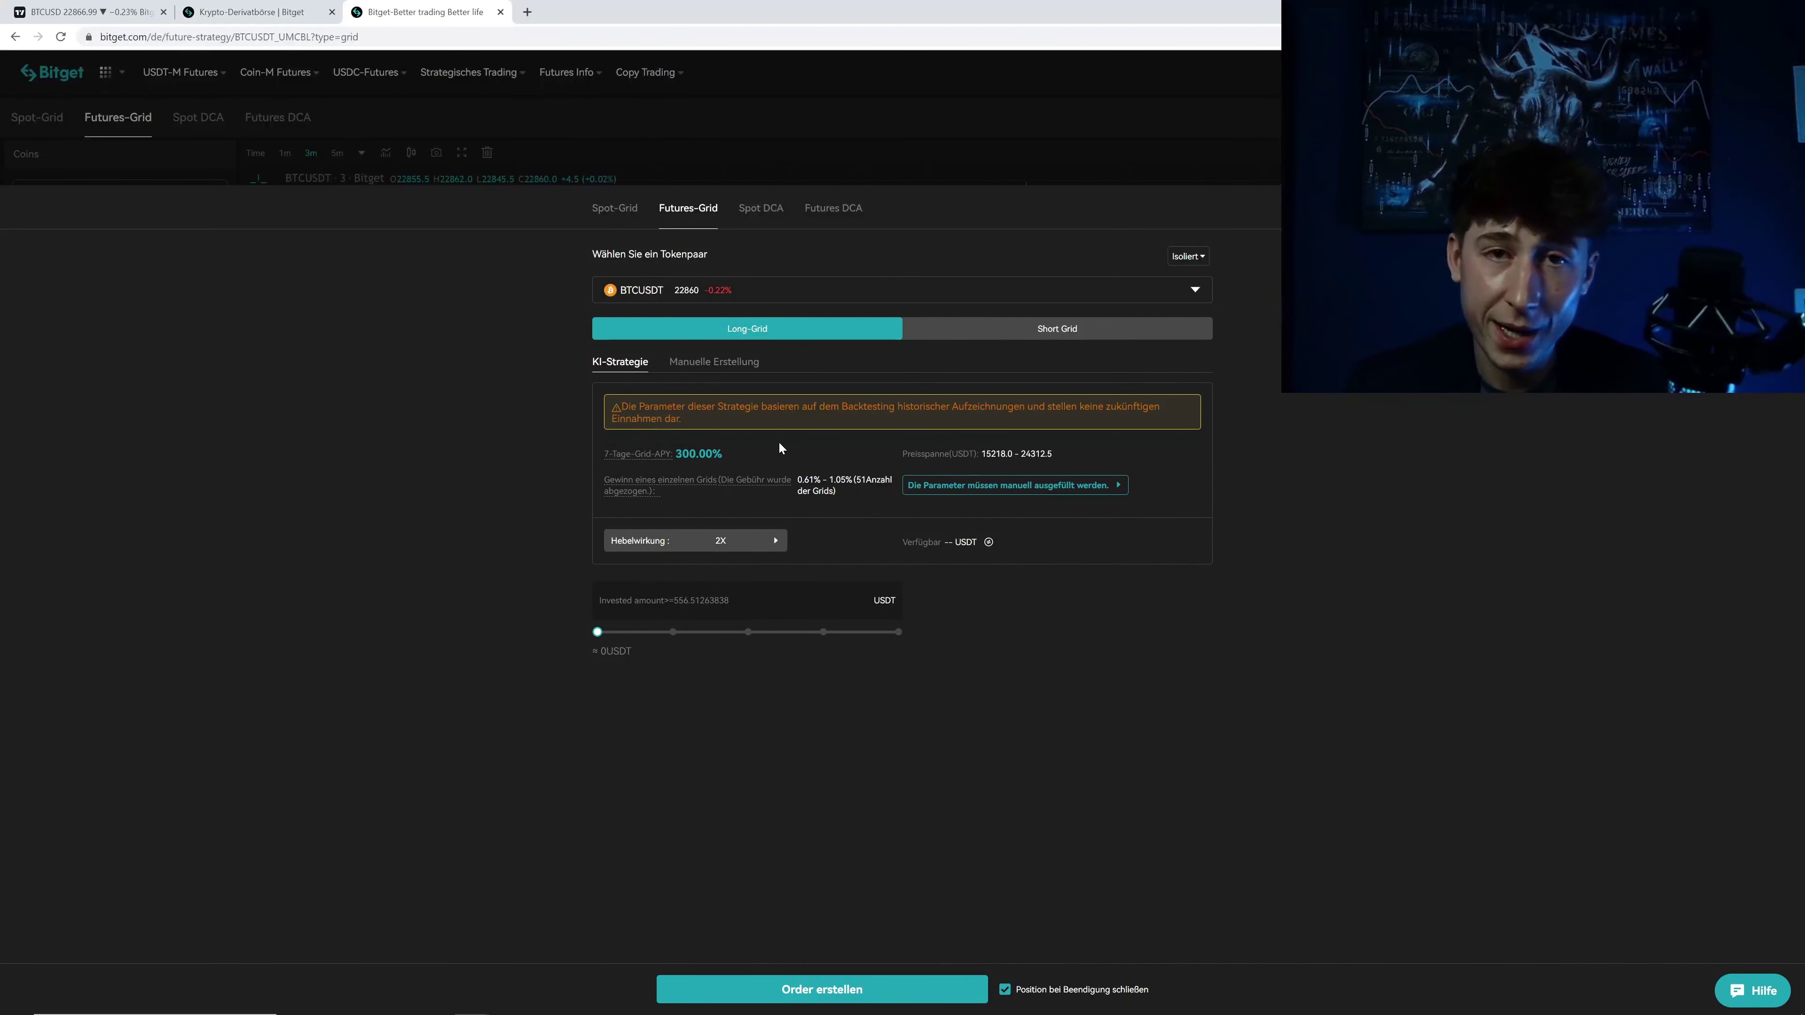
{"action": "left_click_drag", "start_coordinate": [599, 456], "coordinate": [728, 449]}
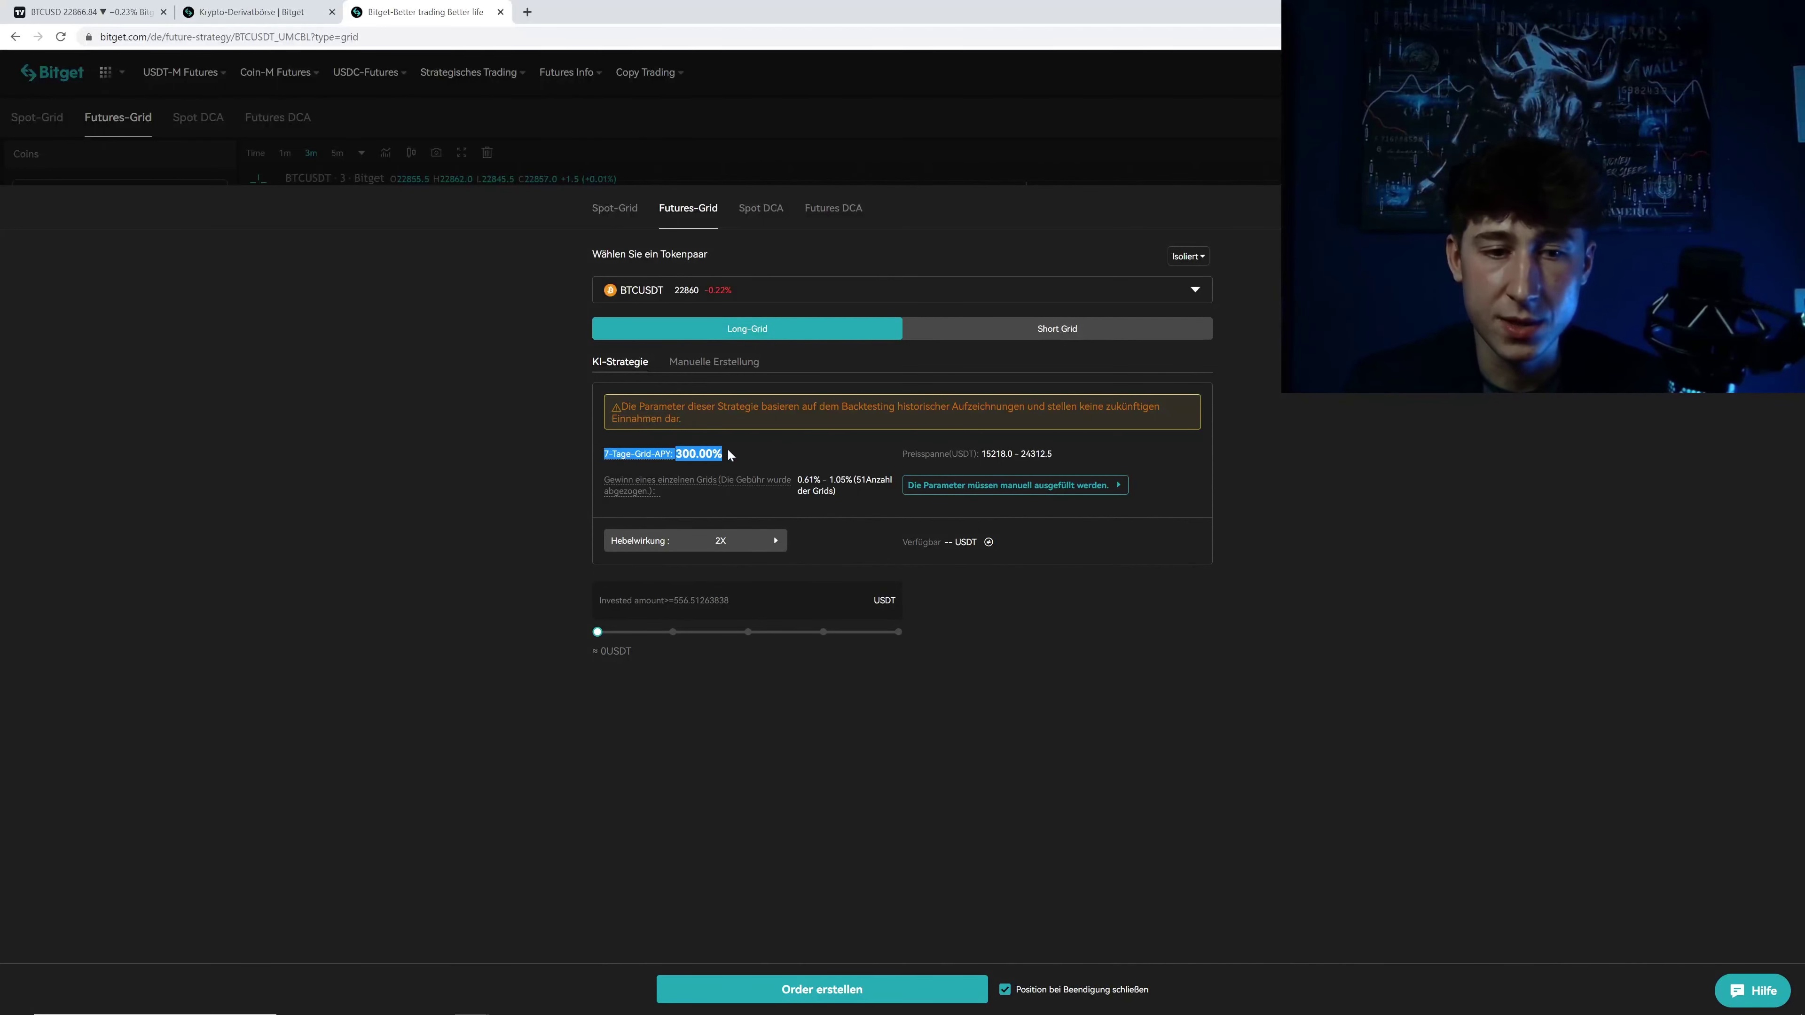
{"action": "left_click", "coordinate": [616, 463]}
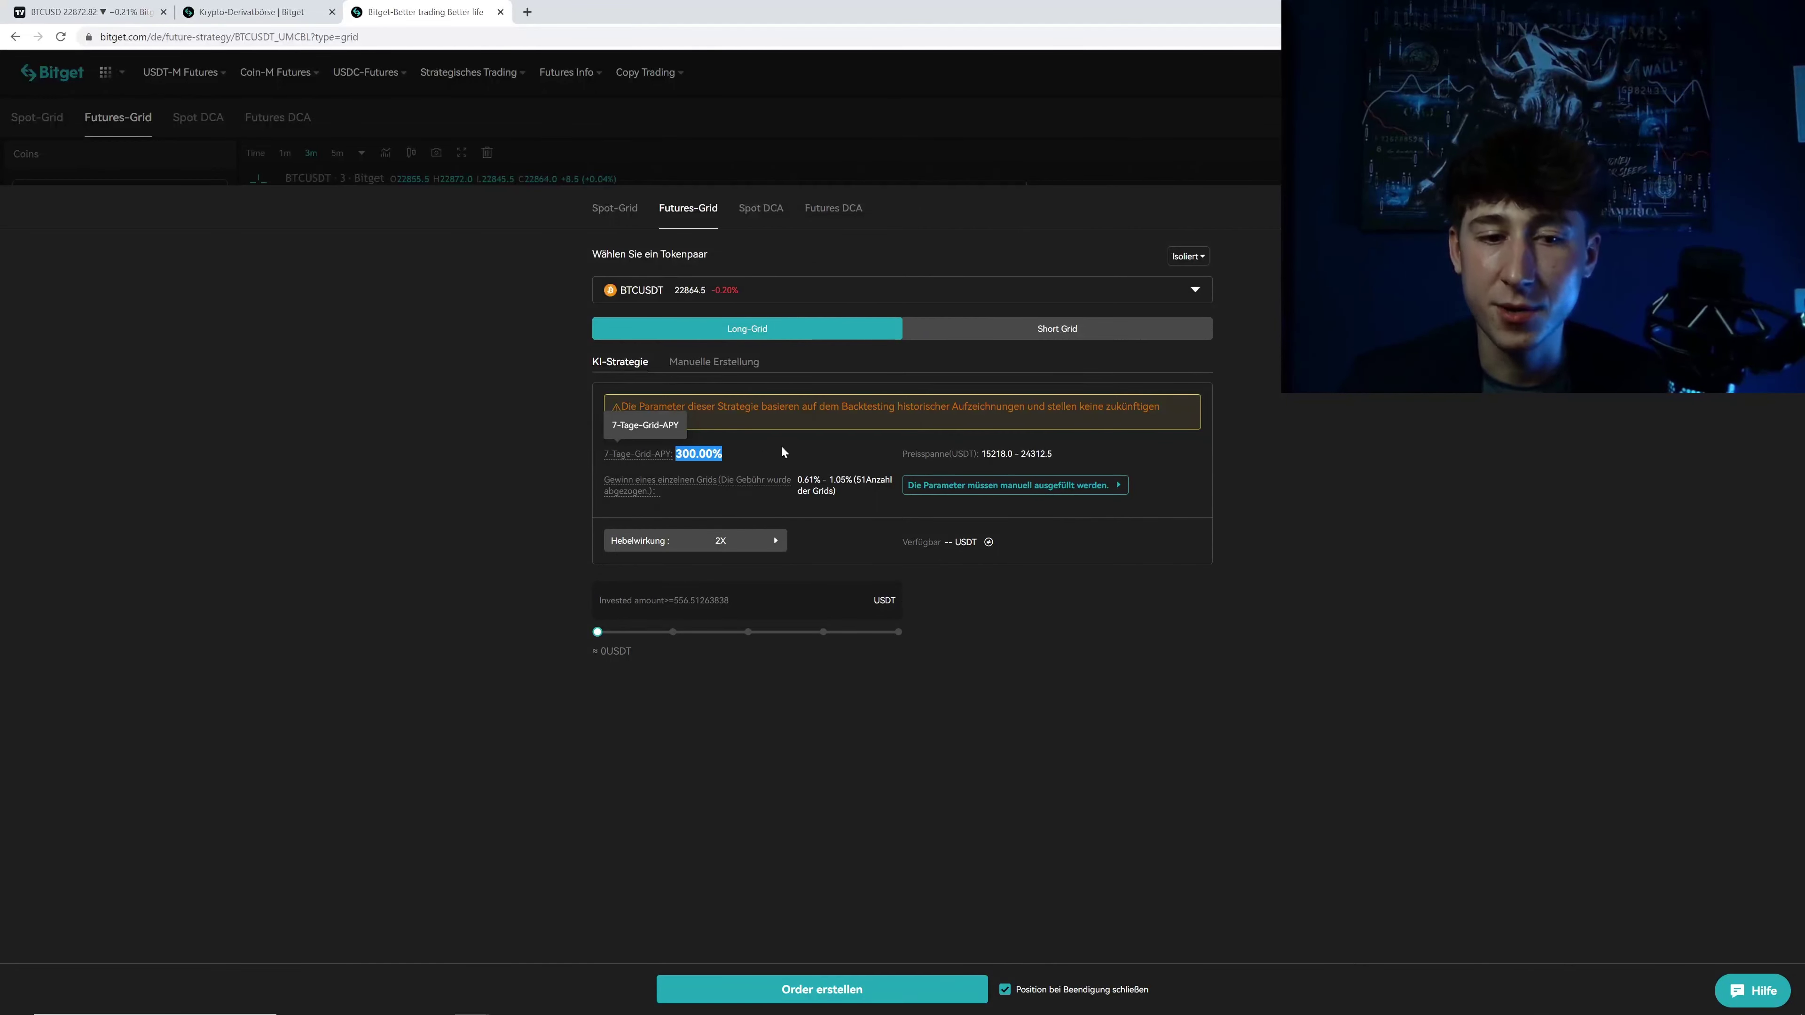
{"action": "left_click", "coordinate": [755, 456]}
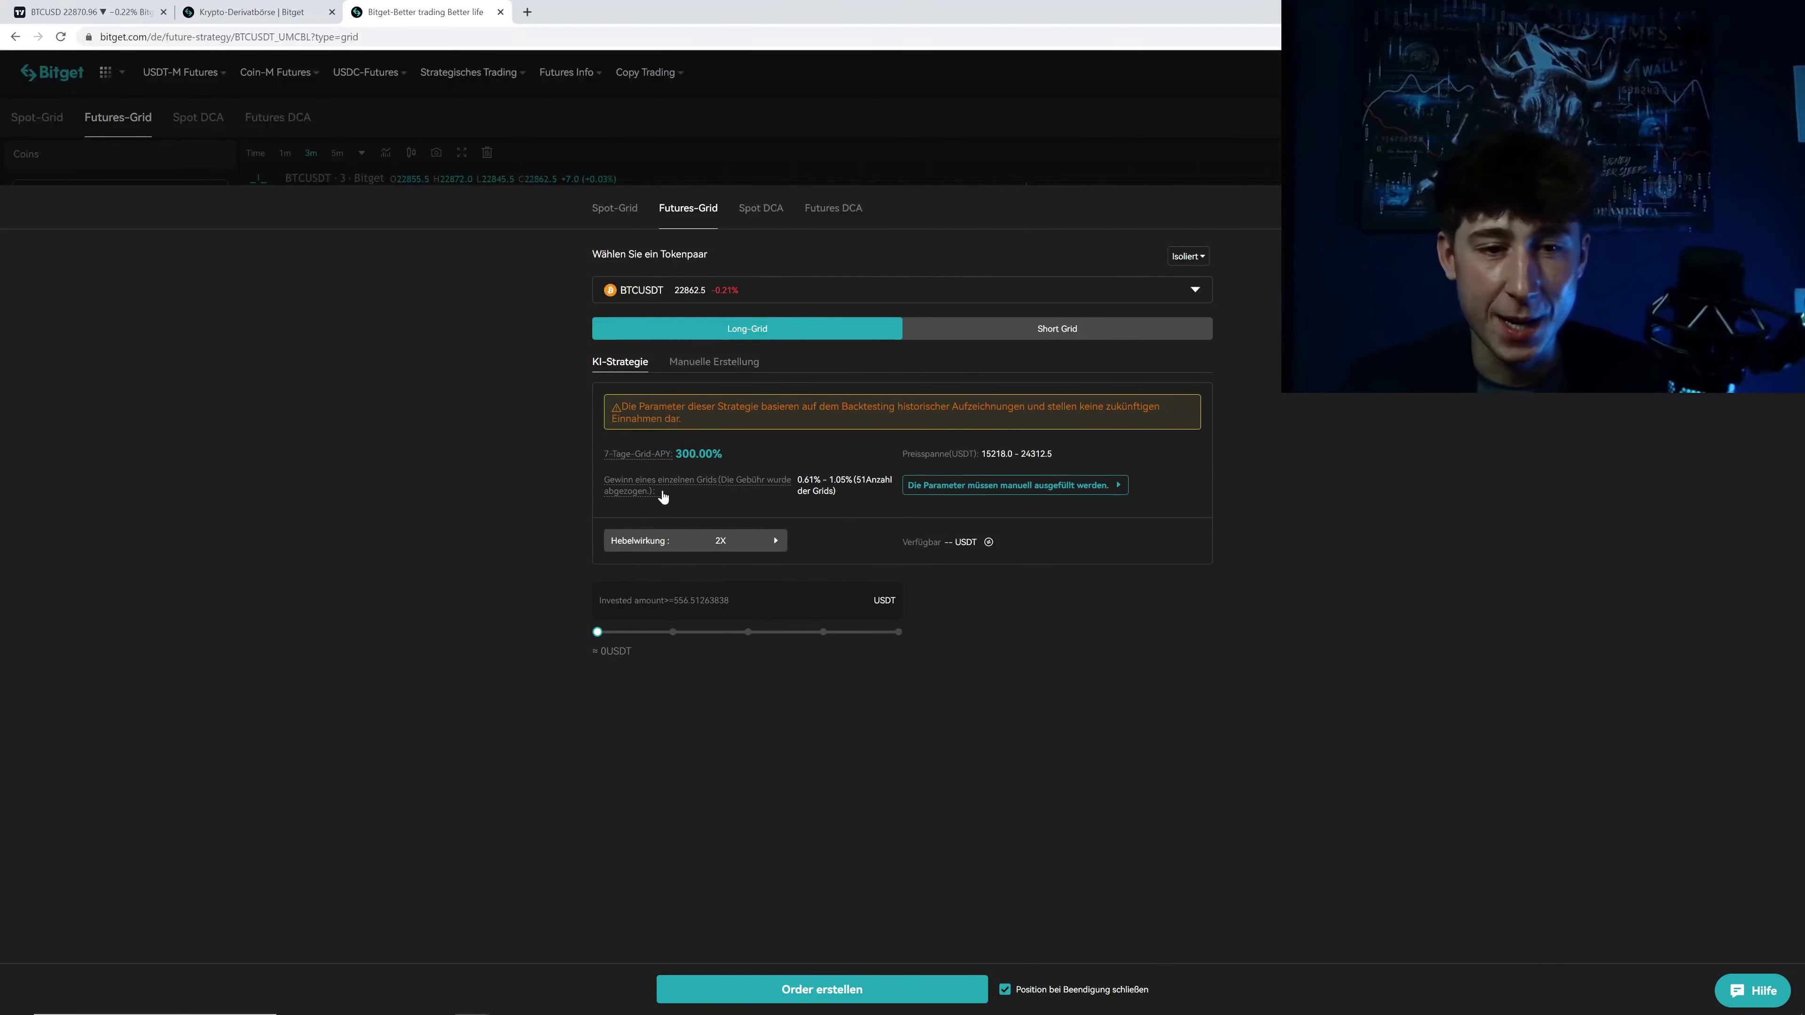